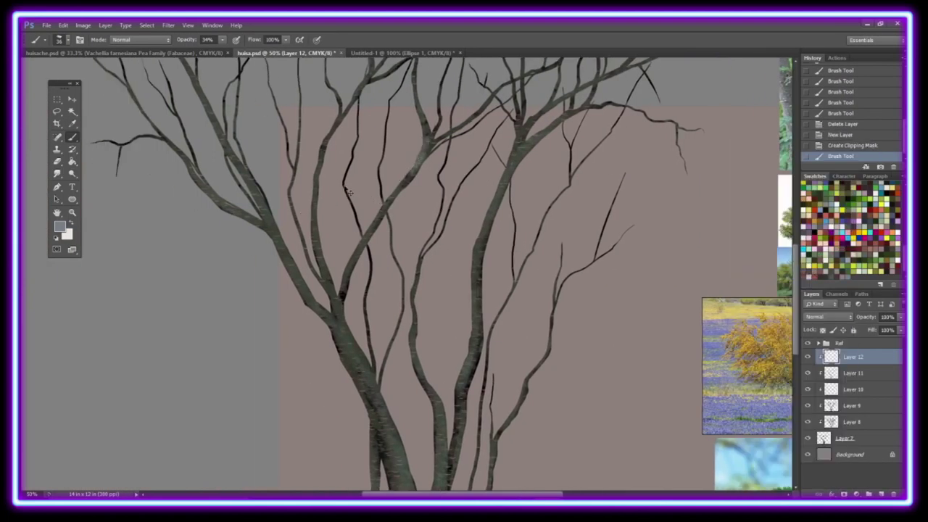
Paint lighter bark strokes along the branches on Layer 12 at 26% brush opacity.
{"action": "key", "text": "2"}
{"action": "key", "text": "6"}
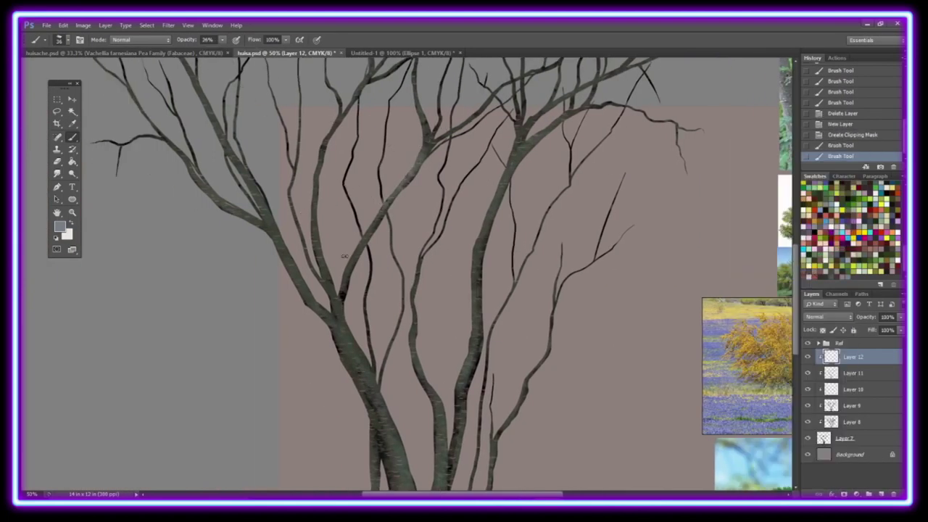
{"action": "left_click_drag", "start_coordinate": [377, 218], "coordinate": [371, 395]}
{"action": "left_click_drag", "start_coordinate": [214, 124], "coordinate": [334, 319]}
{"action": "left_click_drag", "start_coordinate": [348, 108], "coordinate": [315, 272]}
{"action": "left_click_drag", "start_coordinate": [428, 142], "coordinate": [413, 101]}
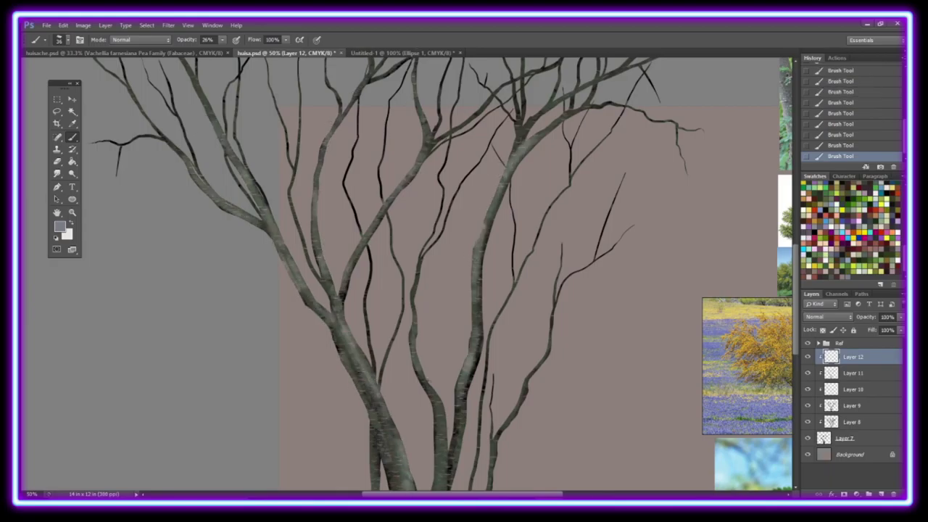
{"action": "scroll", "coordinate": [424, 274], "scroll_direction": "up", "scroll_amount": 3}
{"action": "left_click_drag", "start_coordinate": [500, 201], "coordinate": [562, 168]}
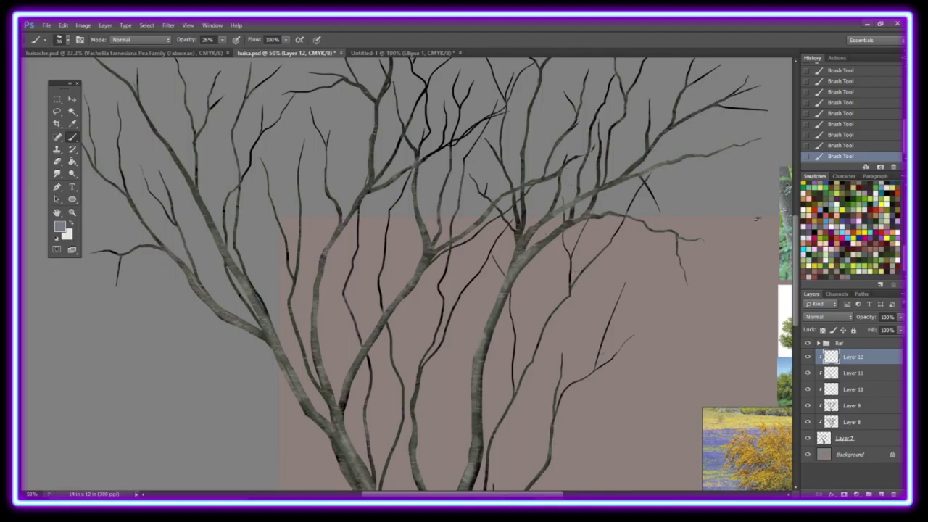
{"action": "scroll", "coordinate": [756, 217], "scroll_direction": "up", "scroll_amount": 4}
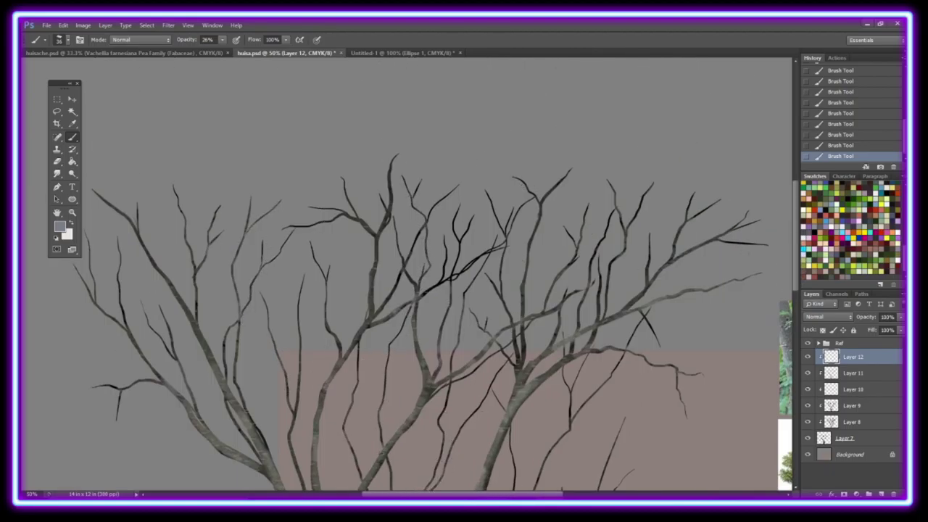
{"action": "scroll", "coordinate": [792, 310], "scroll_direction": "down", "scroll_amount": 10}
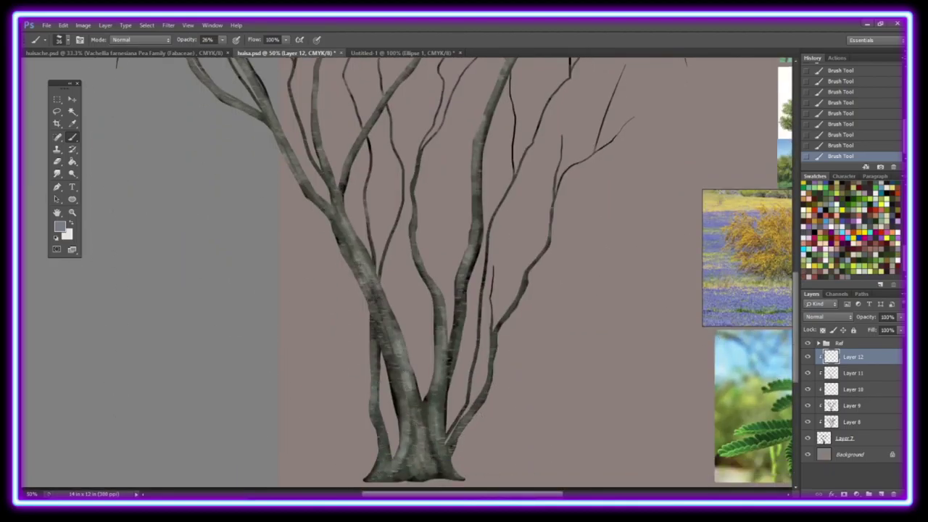
Set Layer 12's blend mode to Soft Light and zoom to view the tree.
{"action": "left_click", "coordinate": [826, 317]}
{"action": "left_click", "coordinate": [818, 208]}
{"action": "key", "text": "z"}
{"action": "left_click", "coordinate": [290, 264], "text": "alt"}
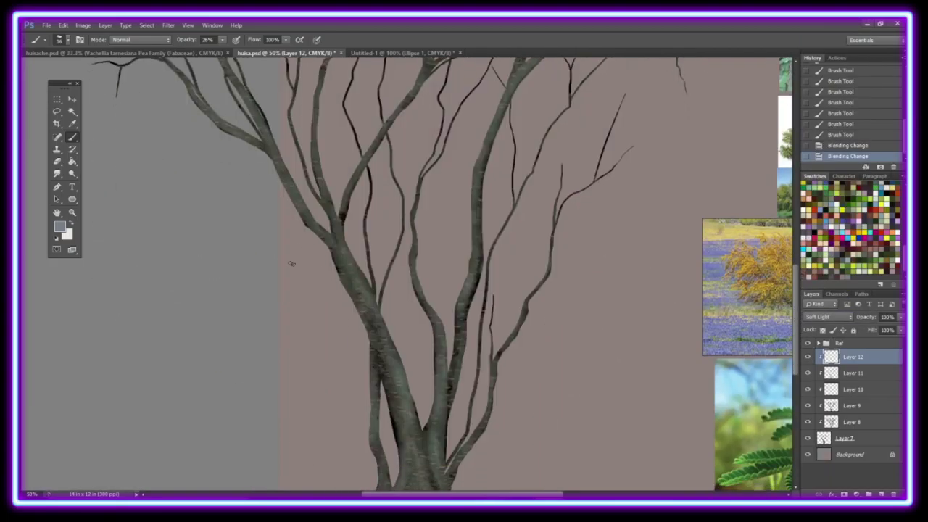
{"action": "left_click", "coordinate": [358, 156]}
Add clipped Layer 13, paint dark brown shading on the trunk, and set it to Multiply.
{"action": "key", "text": "ctrl+alt+shift+n"}
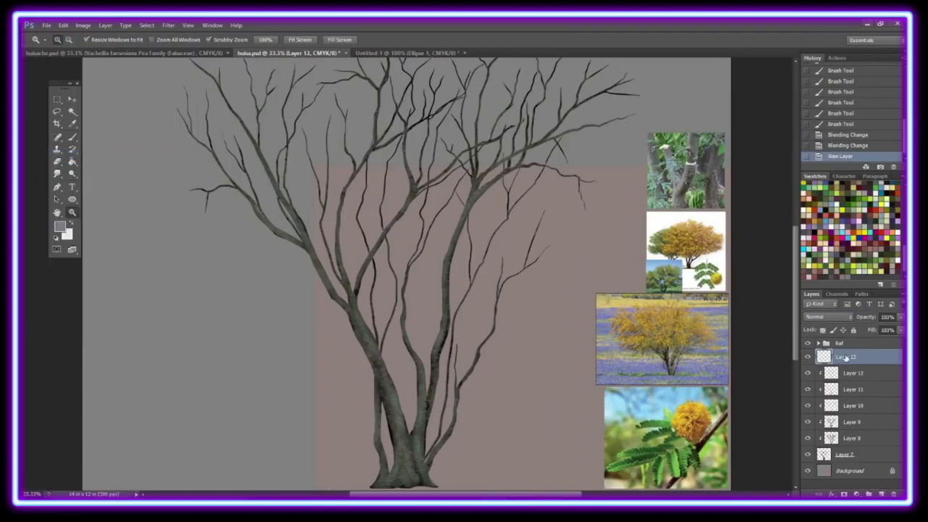
{"action": "key", "text": "ctrl+alt+g"}
{"action": "left_click", "coordinate": [851, 265]}
{"action": "key", "text": "ctrl+plus"}
{"action": "key", "text": "b"}
{"action": "left_click_drag", "start_coordinate": [370, 282], "coordinate": [348, 362]}
{"action": "left_click", "coordinate": [827, 316]}
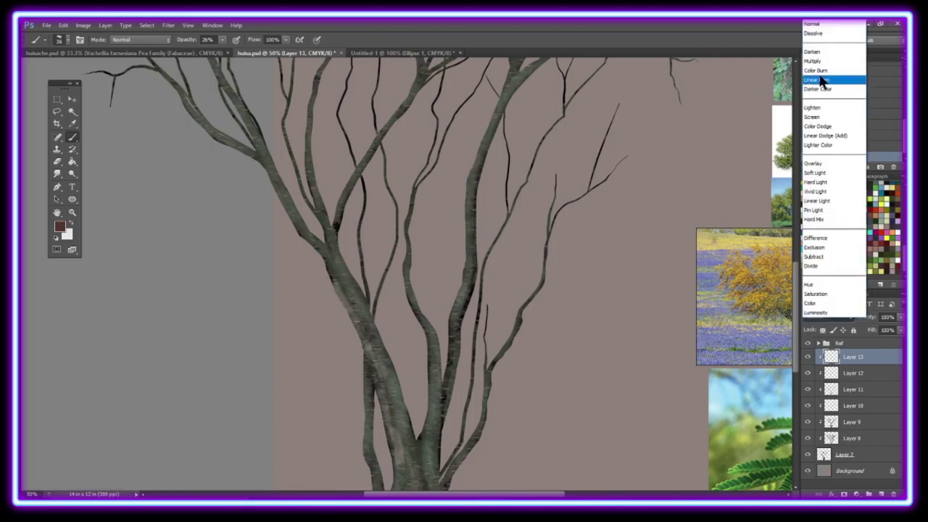
{"action": "left_click", "coordinate": [827, 60]}
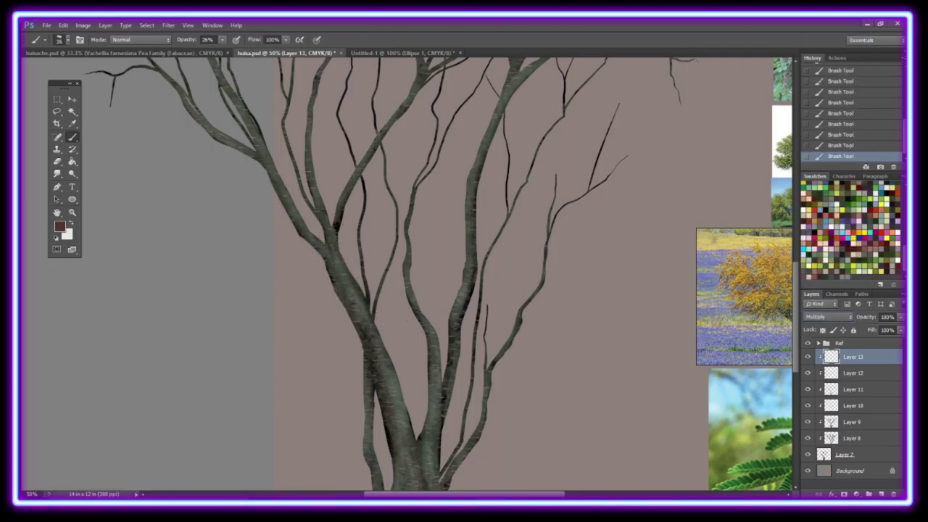
Inspect the trunk's bark texture up close, then close the finished tree document.
{"action": "scroll", "coordinate": [412, 248], "scroll_direction": "down", "scroll_amount": 3}
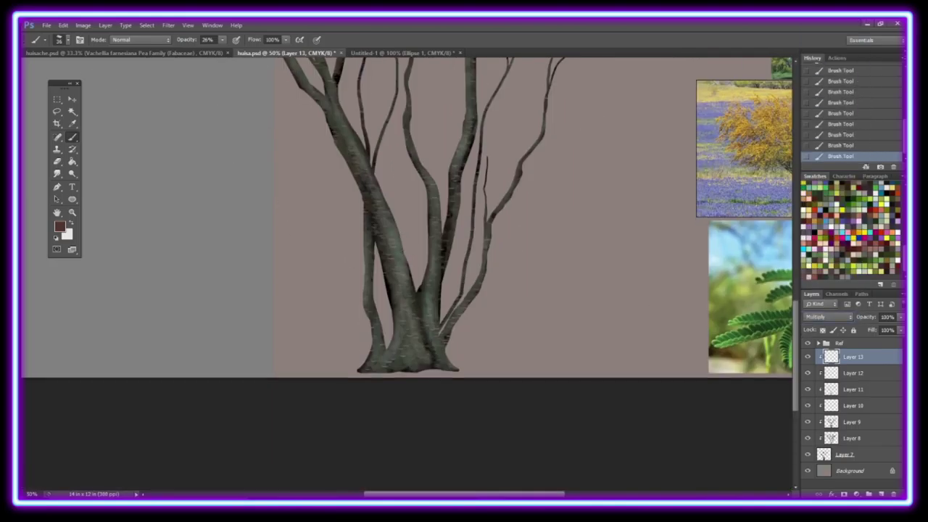
{"action": "scroll", "coordinate": [522, 205], "scroll_direction": "up", "scroll_amount": 5}
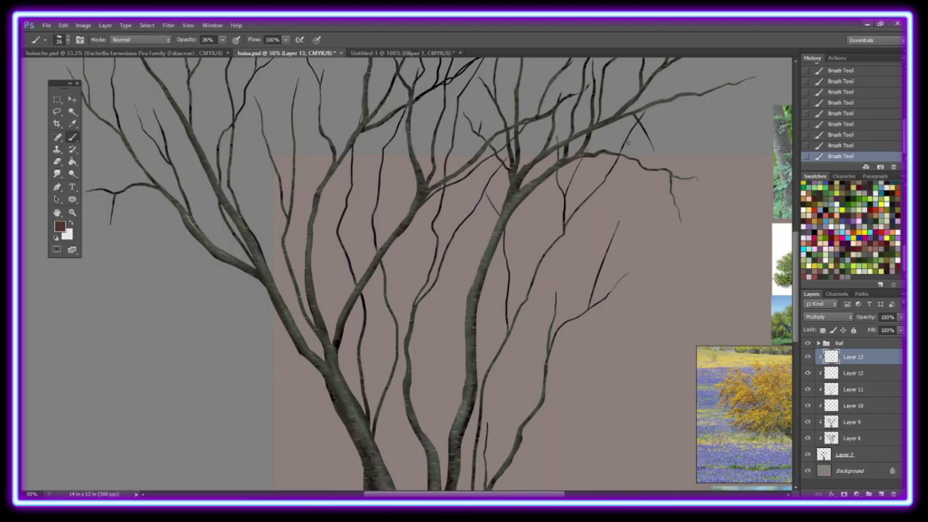
{"action": "scroll", "coordinate": [433, 274], "scroll_direction": "up", "scroll_amount": 1}
{"action": "scroll", "coordinate": [406, 274], "scroll_direction": "down", "scroll_amount": 4}
{"action": "scroll", "coordinate": [406, 274], "scroll_direction": "up", "scroll_amount": 3}
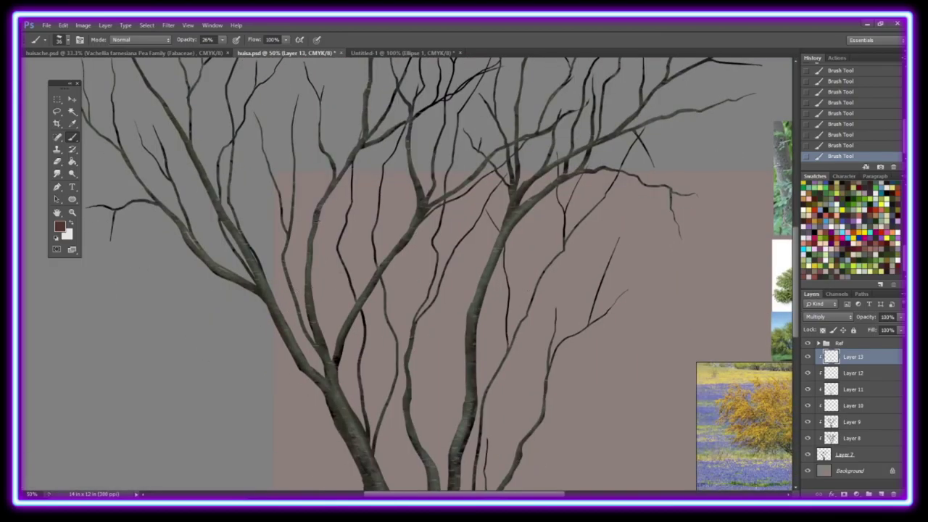
{"action": "scroll", "coordinate": [405, 290], "scroll_direction": "down", "scroll_amount": 1}
{"action": "scroll", "coordinate": [406, 290], "scroll_direction": "down", "scroll_amount": 2}
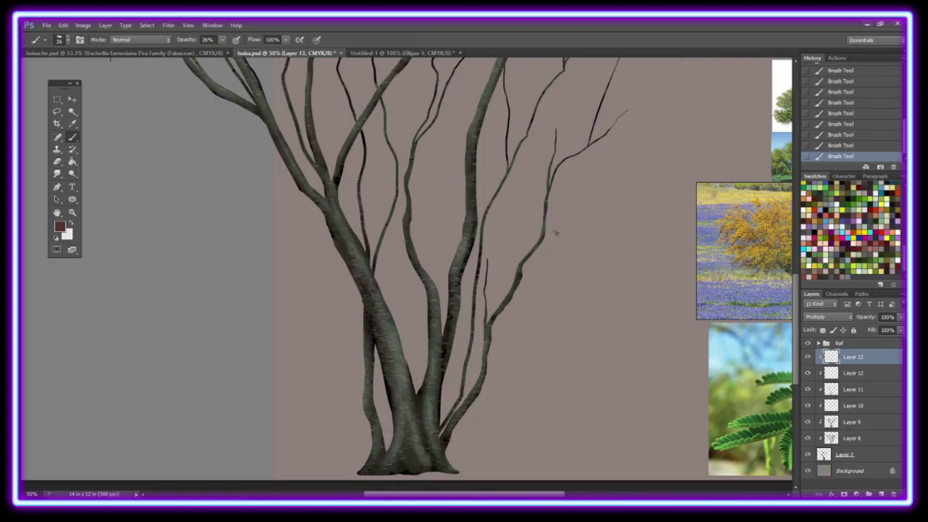
{"action": "scroll", "coordinate": [549, 246], "scroll_direction": "up", "scroll_amount": 2}
{"action": "scroll", "coordinate": [507, 283], "scroll_direction": "up", "scroll_amount": 2}
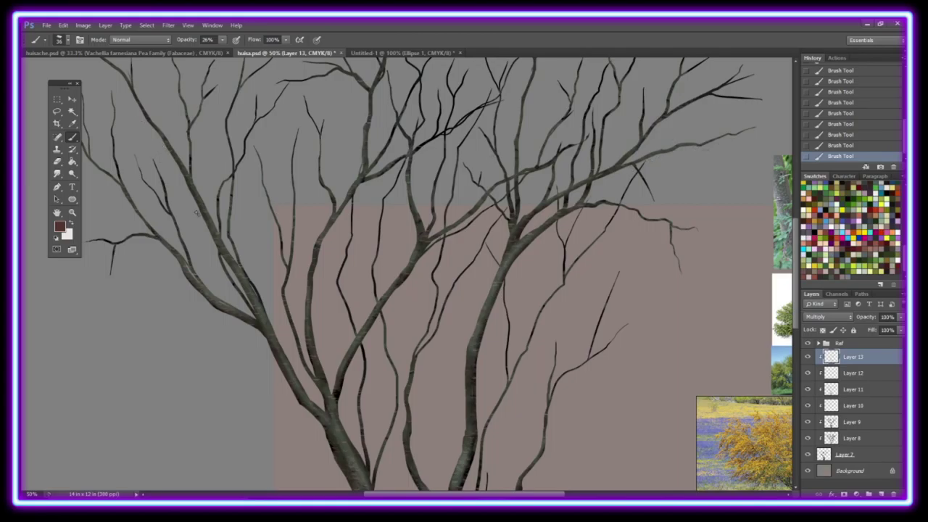
{"action": "scroll", "coordinate": [140, 231], "scroll_direction": "down", "scroll_amount": 2}
{"action": "key", "text": "z"}
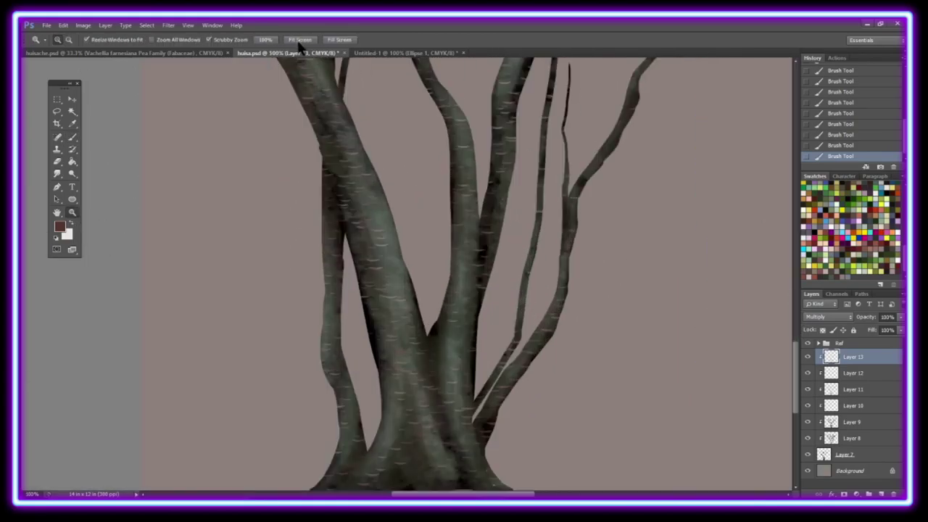
{"action": "left_click_drag", "start_coordinate": [435, 290], "coordinate": [760, 310]}
{"action": "scroll", "coordinate": [760, 310], "scroll_direction": "up", "scroll_amount": 1}
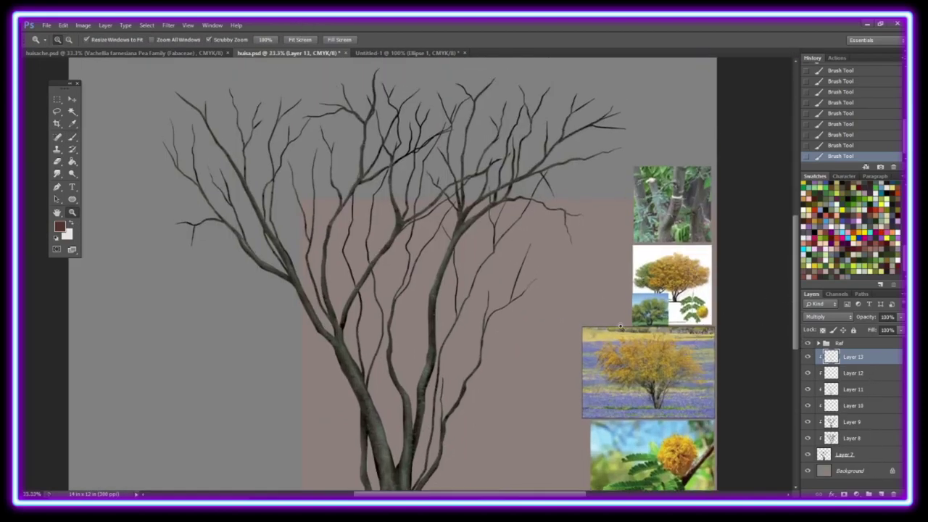
{"action": "key", "text": "ctrl+w"}
{"action": "left_click", "coordinate": [46, 25]}
Create a new blank document, add a layer, and brush a leafy frond on it.
{"action": "left_click", "coordinate": [547, 148]}
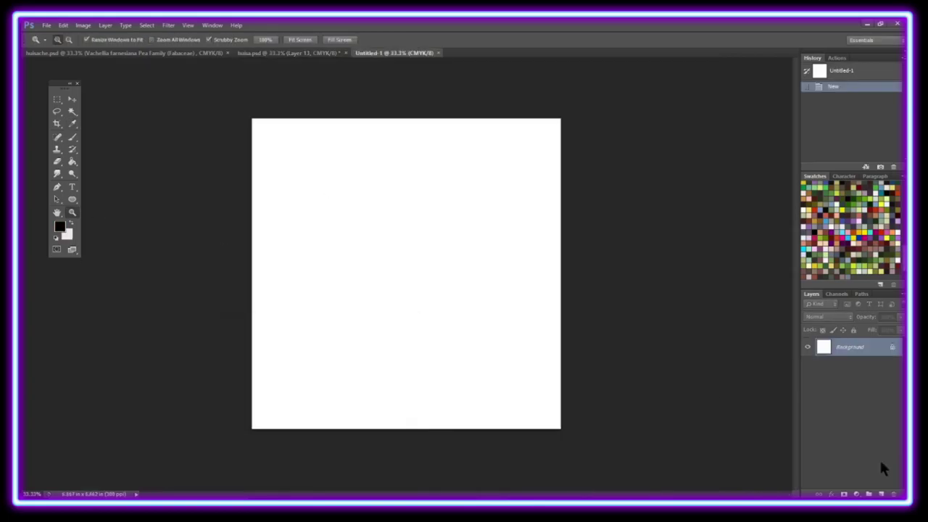
{"action": "left_click", "coordinate": [881, 493]}
{"action": "left_click", "coordinate": [73, 138]}
{"action": "left_click", "coordinate": [62, 40]}
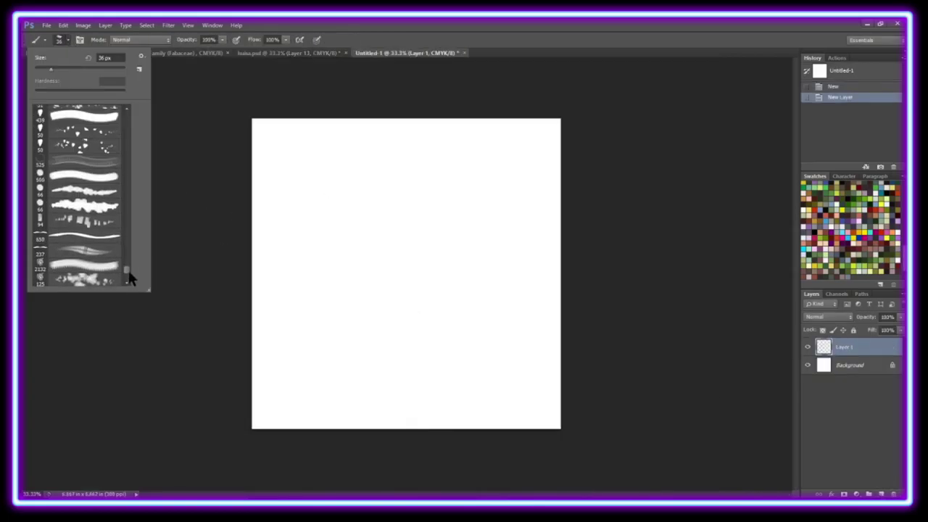
{"action": "scroll", "coordinate": [128, 268], "scroll_direction": "down", "scroll_amount": 2}
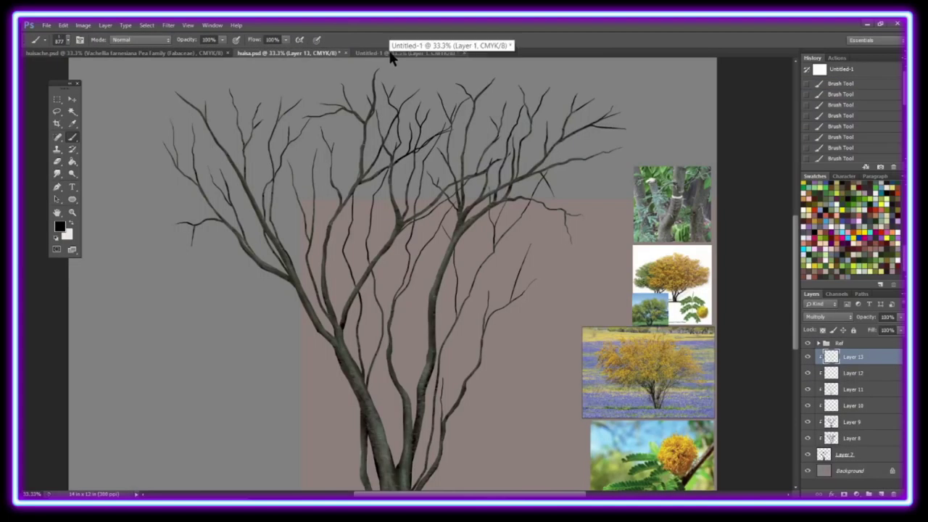
{"action": "left_click", "coordinate": [392, 53]}
{"action": "left_click_drag", "start_coordinate": [387, 259], "coordinate": [387, 352]}
Rotate the frond diagonally, duplicate it, and place a horizontally flipped copy to its left.
{"action": "left_click", "coordinate": [63, 24]}
{"action": "left_click", "coordinate": [170, 243]}
{"action": "left_click_drag", "start_coordinate": [500, 395], "coordinate": [493, 371]}
{"action": "left_click", "coordinate": [445, 204]}
{"action": "left_click", "coordinate": [543, 174]}
{"action": "left_click", "coordinate": [63, 25]}
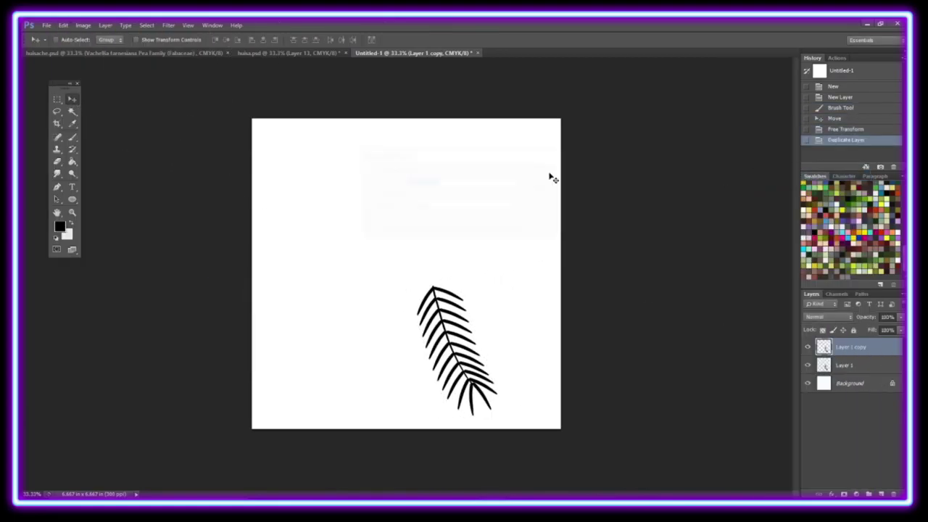
{"action": "left_click", "coordinate": [232, 406]}
{"action": "left_click_drag", "start_coordinate": [507, 333], "coordinate": [431, 323]}
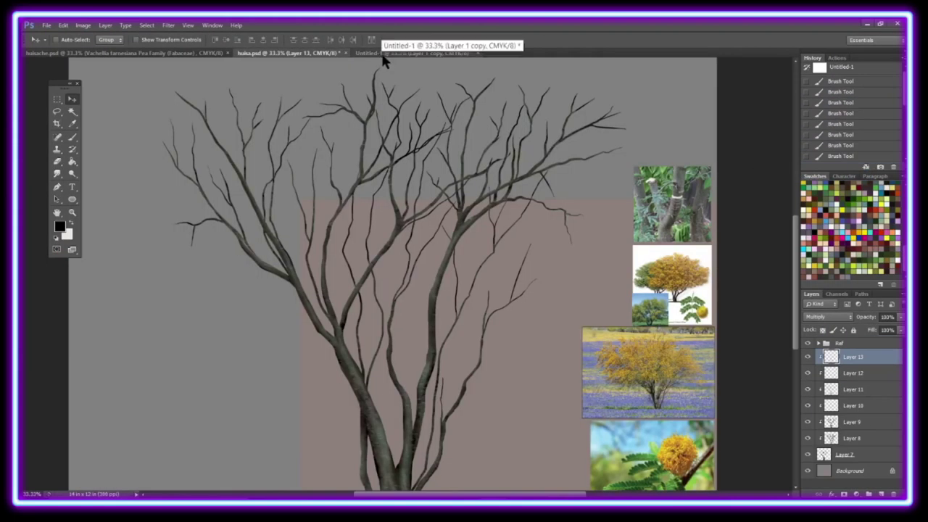
Puppet Warp both the right frond (Layer 1) and the left frond (Layer 1 copy) to bend them.
{"action": "left_click", "coordinate": [844, 365]}
{"action": "left_click", "coordinate": [63, 25]}
{"action": "left_click", "coordinate": [87, 230]}
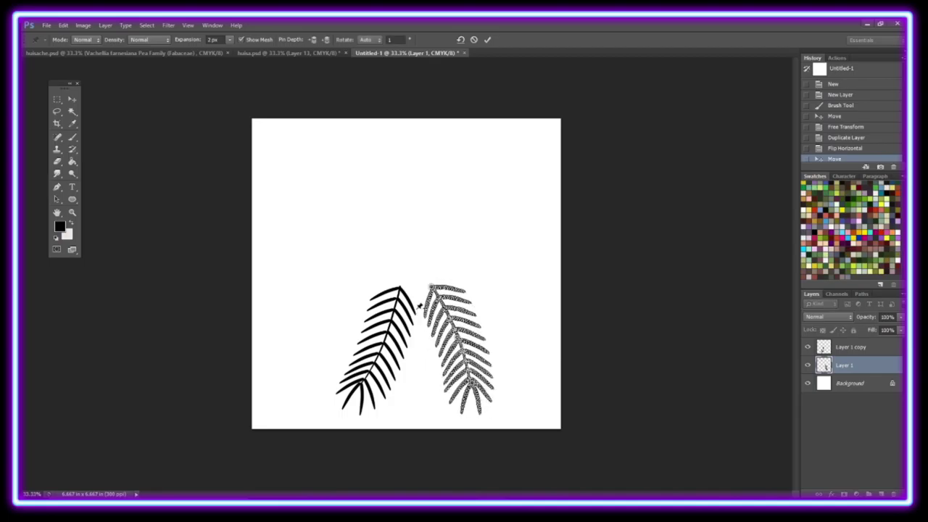
{"action": "left_click", "coordinate": [844, 347]}
{"action": "left_click", "coordinate": [445, 201]}
{"action": "left_click", "coordinate": [63, 24]}
{"action": "left_click", "coordinate": [87, 231]}
{"action": "left_click", "coordinate": [72, 212]}
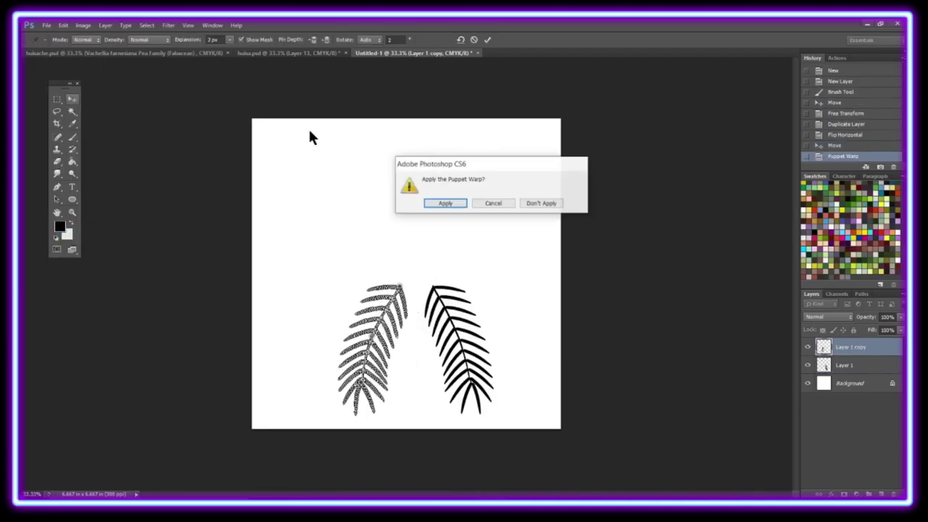
{"action": "left_click", "coordinate": [440, 201]}
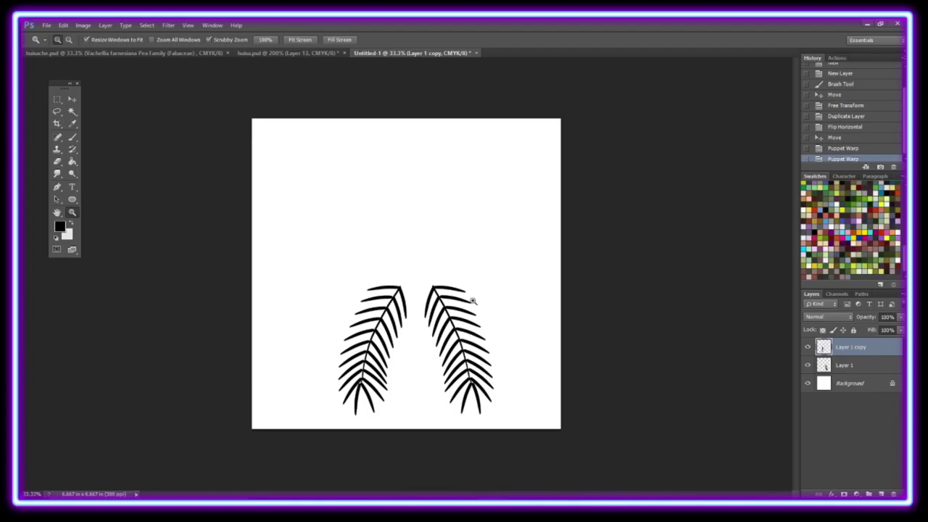
Move the two fronds together into an arch and add new empty Layer 2.
{"action": "key", "text": "v"}
{"action": "left_click_drag", "start_coordinate": [403, 293], "coordinate": [447, 293]}
{"action": "key", "text": "z"}
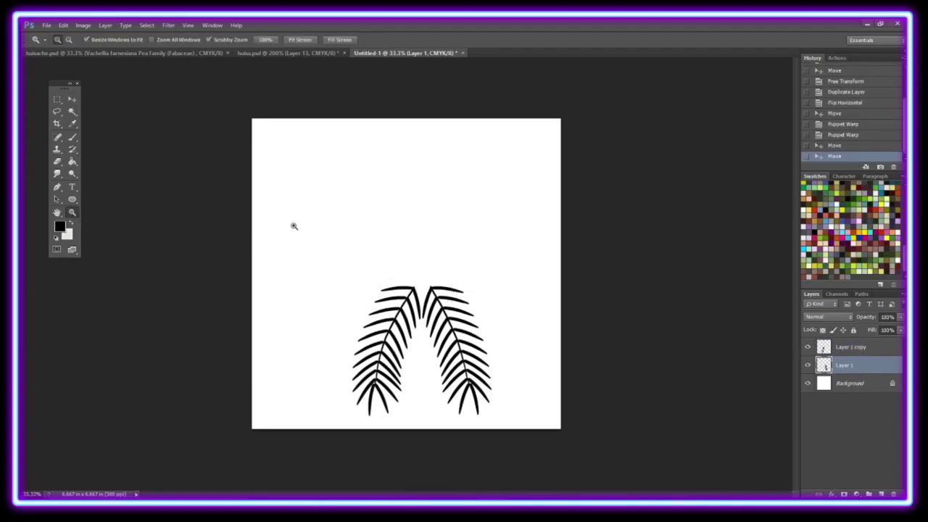
{"action": "left_click", "coordinate": [438, 323]}
{"action": "key", "text": "ctrl+shift+alt+n"}
{"action": "left_click", "coordinate": [643, 349]}
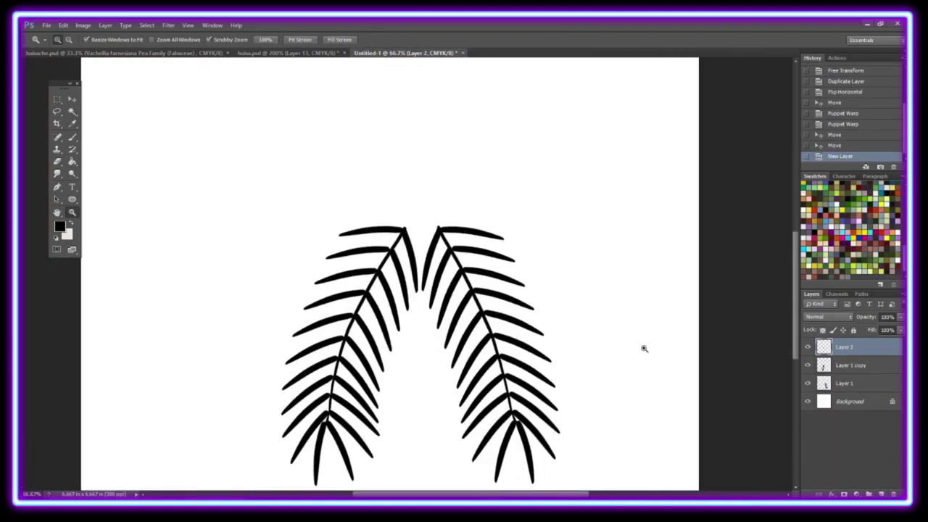
At 100% zoom with a size 21 brush, thicken the left frond's upper and lower leaflets.
{"action": "left_click", "coordinate": [400, 221]}
{"action": "key", "text": "b"}
{"action": "left_click", "coordinate": [68, 40]}
{"action": "left_click_drag", "start_coordinate": [366, 262], "coordinate": [410, 341]}
{"action": "left_click_drag", "start_coordinate": [371, 257], "coordinate": [412, 342]}
{"action": "left_click_drag", "start_coordinate": [400, 311], "coordinate": [410, 341]}
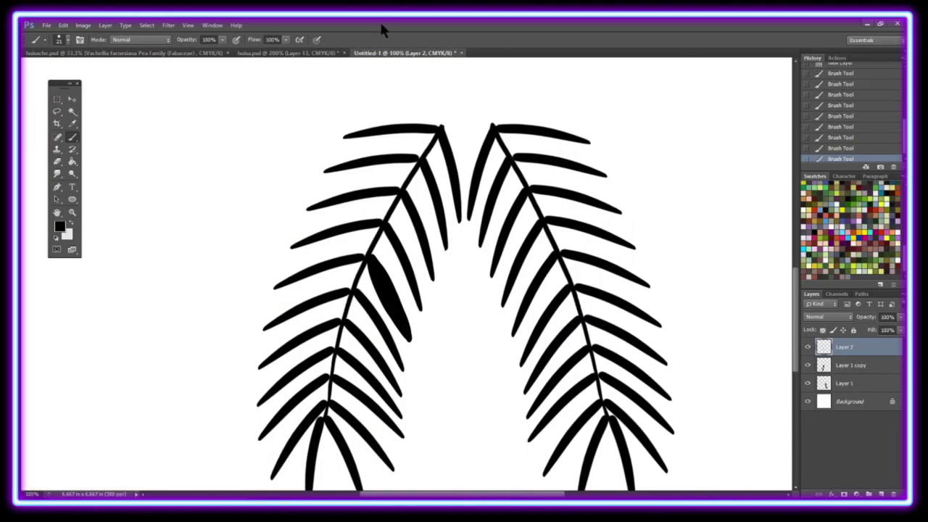
{"action": "left_click_drag", "start_coordinate": [321, 266], "coordinate": [335, 268]}
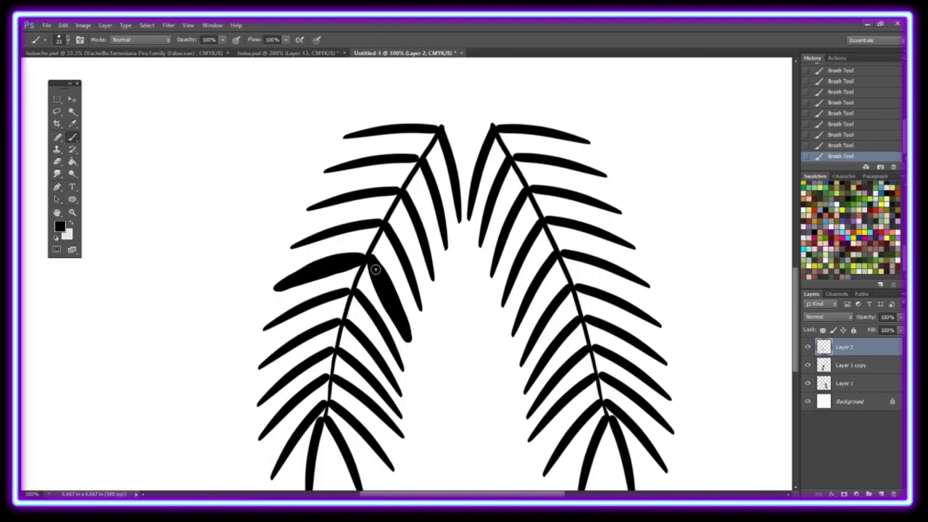
{"action": "scroll", "coordinate": [474, 255], "scroll_direction": "down", "scroll_amount": 2}
{"action": "left_click_drag", "start_coordinate": [318, 361], "coordinate": [307, 454]}
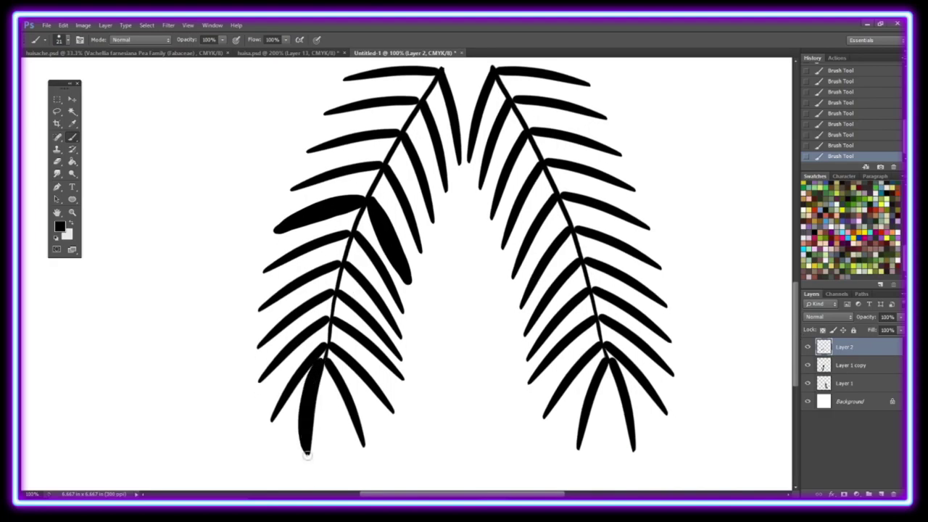
{"action": "left_click_drag", "start_coordinate": [328, 366], "coordinate": [346, 416]}
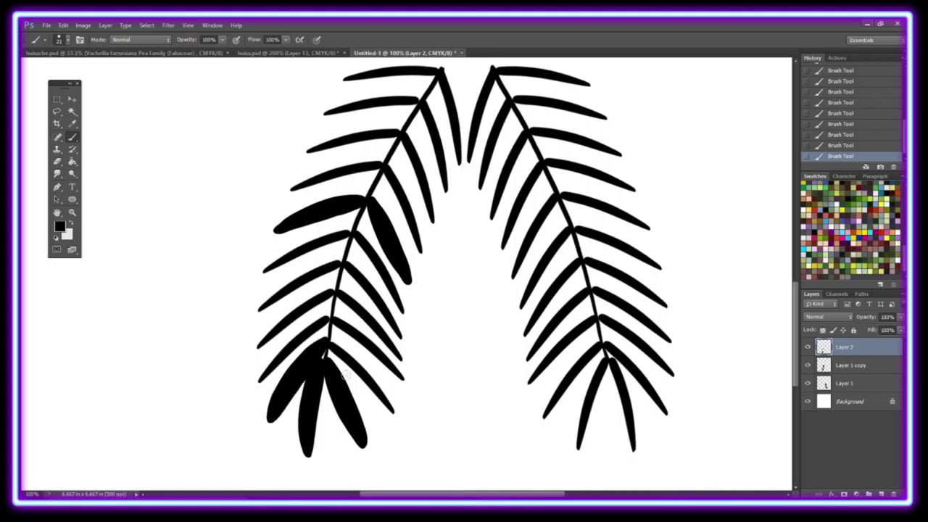
{"action": "left_click_drag", "start_coordinate": [331, 347], "coordinate": [387, 403]}
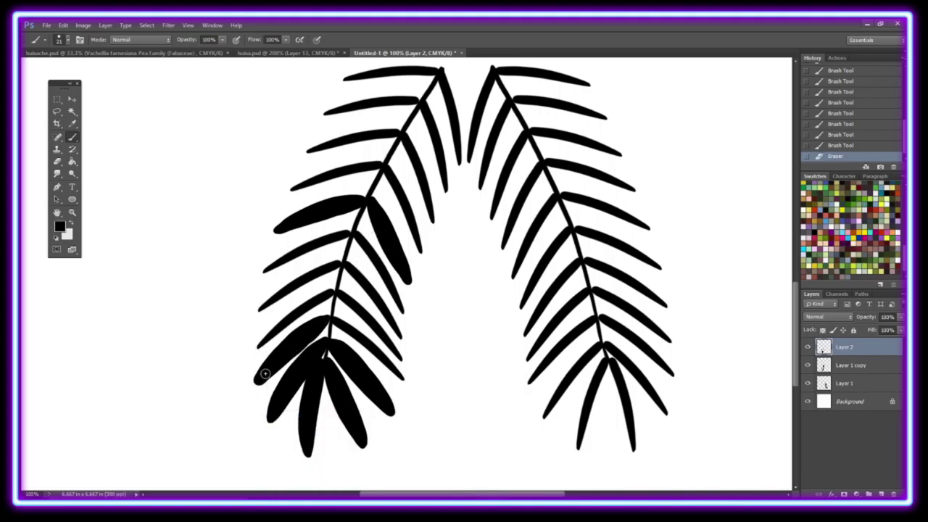
{"action": "left_click_drag", "start_coordinate": [355, 340], "coordinate": [340, 321]}
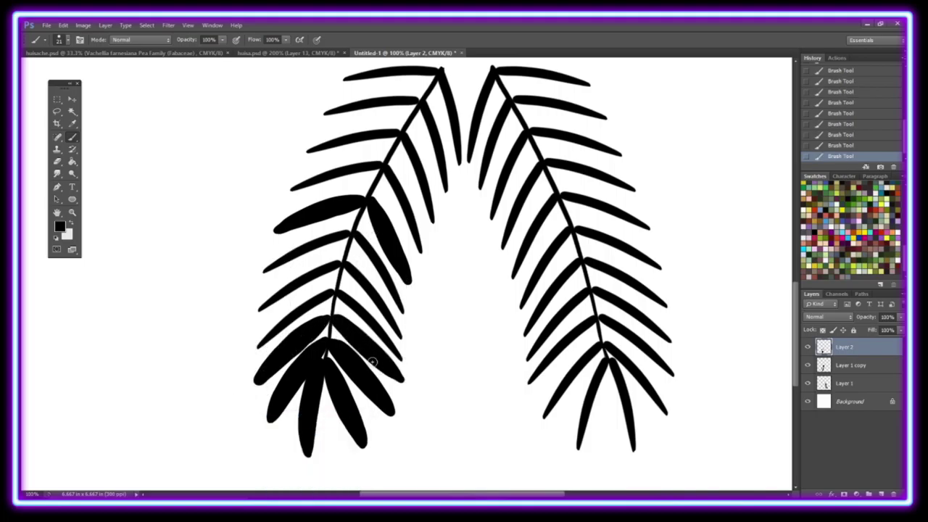
Thicken the remaining thin outer leaflets and those around the stem up to the top-left leaflet.
{"action": "left_click_drag", "start_coordinate": [261, 346], "coordinate": [321, 300]}
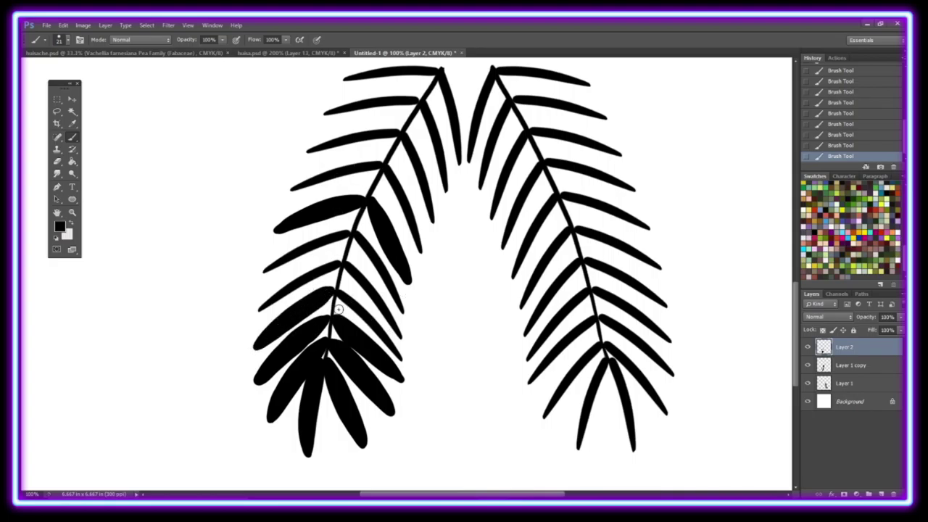
{"action": "mouse_move", "coordinate": [261, 308]}
{"action": "left_mouse_down"}
{"action": "mouse_move", "coordinate": [337, 263]}
{"action": "mouse_move", "coordinate": [399, 334]}
{"action": "left_mouse_up"}
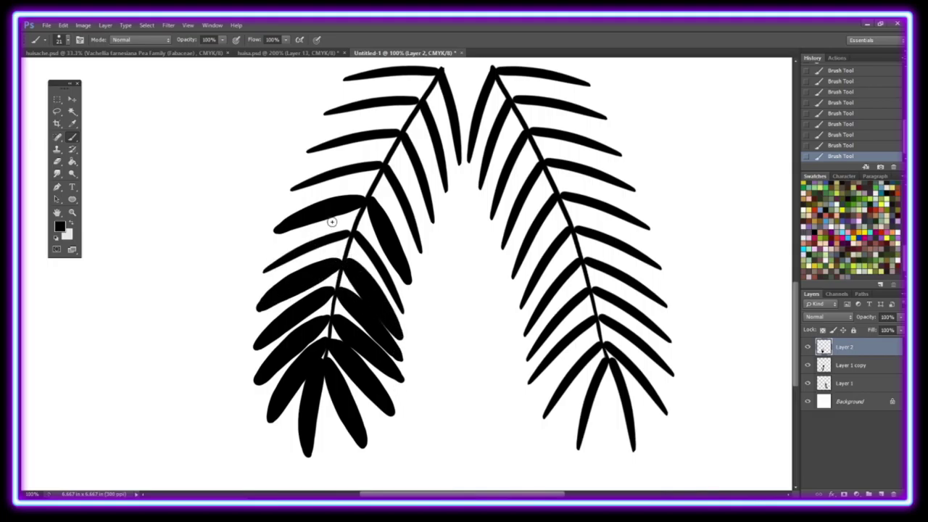
{"action": "left_click_drag", "start_coordinate": [347, 239], "coordinate": [273, 271]}
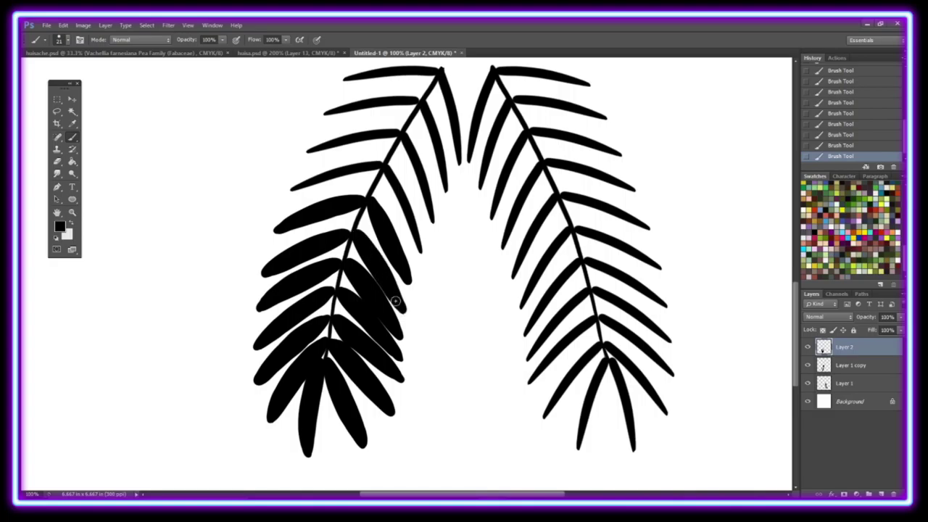
{"action": "left_click_drag", "start_coordinate": [383, 170], "coordinate": [397, 182]}
{"action": "left_click_drag", "start_coordinate": [294, 188], "coordinate": [374, 169]}
{"action": "scroll", "coordinate": [431, 227], "scroll_direction": "up", "scroll_amount": 3}
{"action": "left_click_drag", "start_coordinate": [401, 237], "coordinate": [429, 311]}
{"action": "left_click_drag", "start_coordinate": [395, 229], "coordinate": [374, 231]}
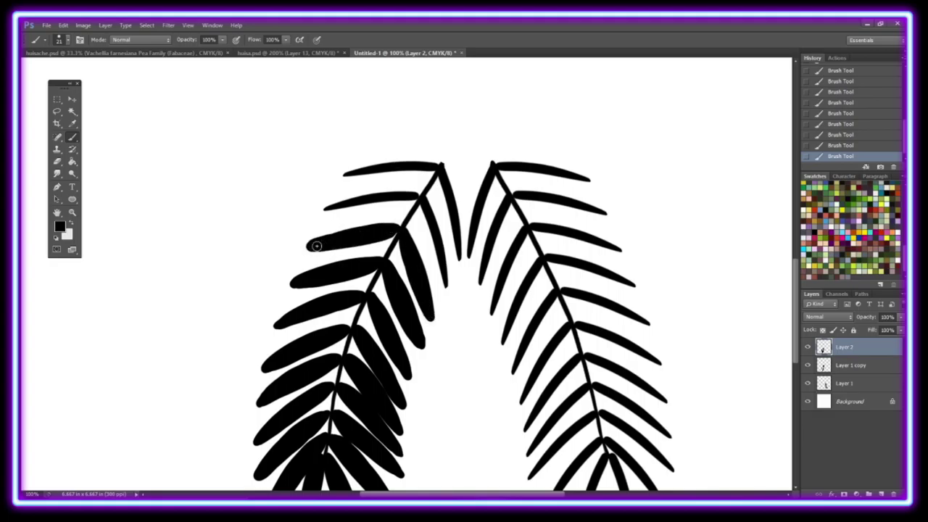
{"action": "left_click_drag", "start_coordinate": [423, 204], "coordinate": [444, 276]}
{"action": "mouse_move", "coordinate": [325, 208]}
{"action": "left_mouse_down"}
{"action": "mouse_move", "coordinate": [413, 194]}
{"action": "mouse_move", "coordinate": [460, 240]}
{"action": "left_mouse_up"}
{"action": "left_click_drag", "start_coordinate": [429, 172], "coordinate": [368, 176]}
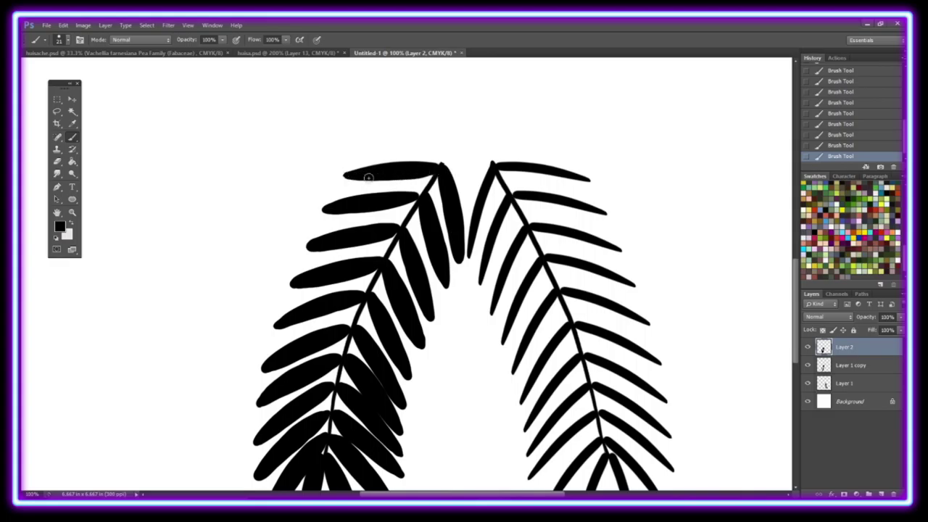
Merge the painted strokes into the frond and place a mirrored copy beside it.
{"action": "key", "text": "z"}
{"action": "key", "text": "ctrl+0"}
{"action": "key", "text": "ctrl+e"}
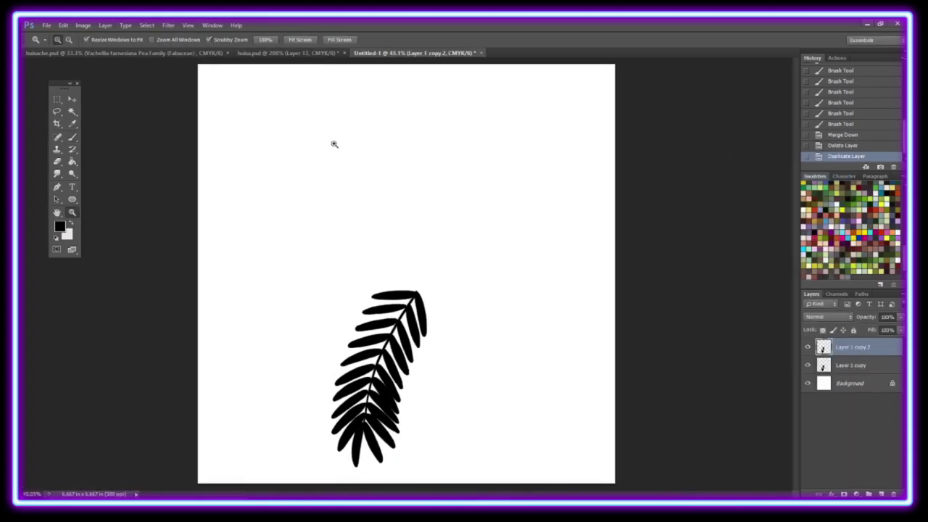
{"action": "key", "text": "ctrl+j"}
{"action": "key", "text": "v"}
{"action": "left_click_drag", "start_coordinate": [359, 300], "coordinate": [451, 300]}
{"action": "key", "text": "Return"}
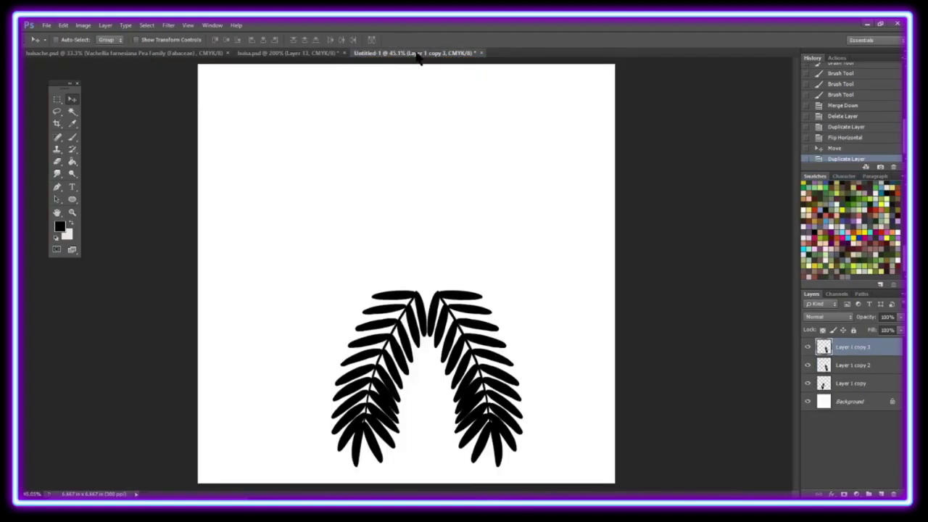
{"action": "key", "text": "ctrl+z"}
Stamp a fern-shaped brush outline on a new empty layer.
{"action": "key", "text": "ctrl+shift+alt+n"}
{"action": "key", "text": "b"}
{"action": "left_click", "coordinate": [41, 40]}
{"action": "left_click", "coordinate": [134, 260]}
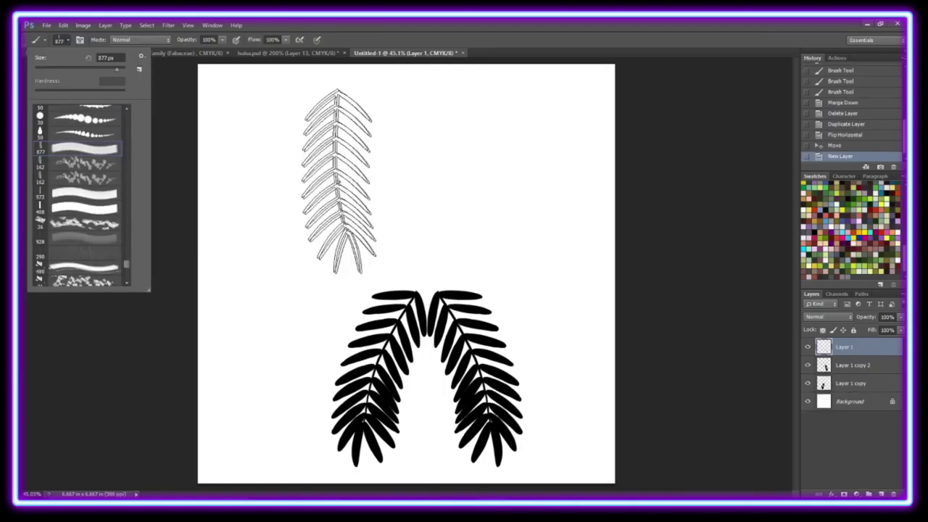
{"action": "left_click", "coordinate": [317, 205]}
Puppet Warp the new fern into a bent curve.
{"action": "left_click", "coordinate": [63, 25]}
{"action": "left_click", "coordinate": [102, 232]}
{"action": "left_click_drag", "start_coordinate": [330, 255], "coordinate": [318, 267]}
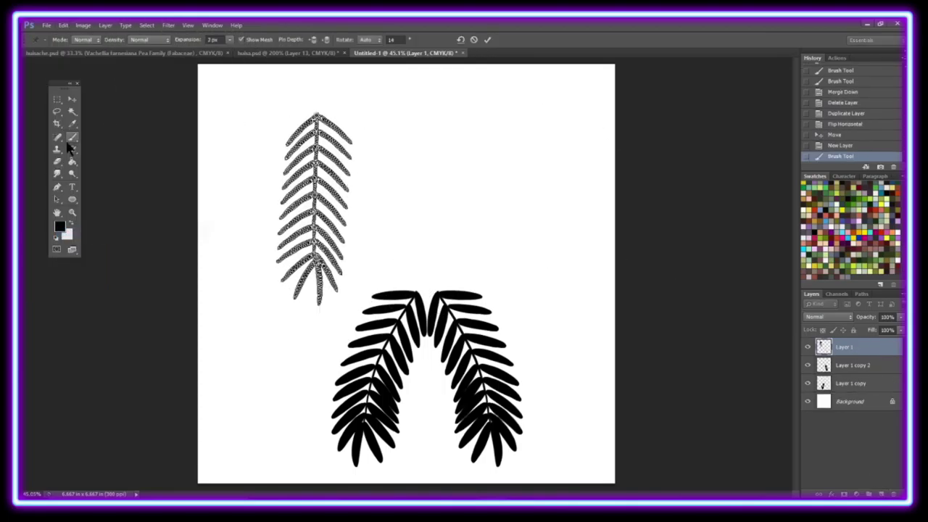
{"action": "key", "text": "Return"}
On a new layer, thicken the new fern's lower and right leaflets in black.
{"action": "key", "text": "ctrl+shift+alt+n"}
{"action": "left_click", "coordinate": [41, 39]}
{"action": "key", "text": "z"}
{"action": "left_click", "coordinate": [309, 291]}
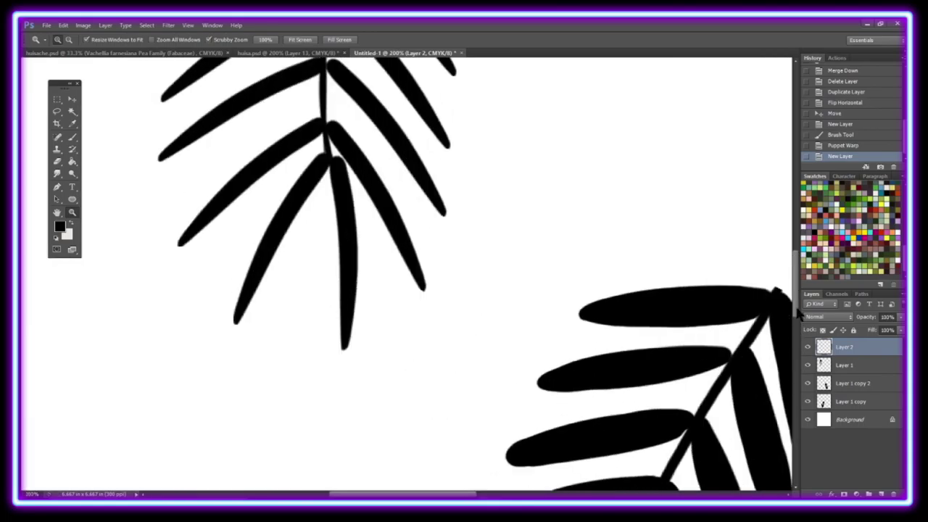
{"action": "key", "text": "b"}
{"action": "mouse_move", "coordinate": [283, 275]}
{"action": "left_mouse_down"}
{"action": "mouse_move", "coordinate": [253, 325]}
{"action": "mouse_move", "coordinate": [311, 216]}
{"action": "mouse_move", "coordinate": [340, 348]}
{"action": "left_mouse_up"}
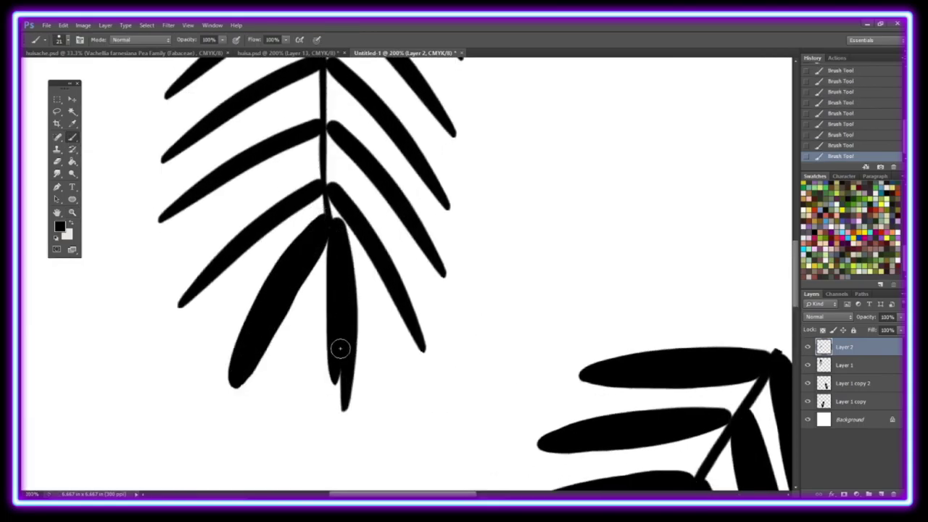
{"action": "mouse_move", "coordinate": [323, 195]}
{"action": "left_mouse_down"}
{"action": "mouse_move", "coordinate": [180, 299]}
{"action": "mouse_move", "coordinate": [424, 335]}
{"action": "left_mouse_up"}
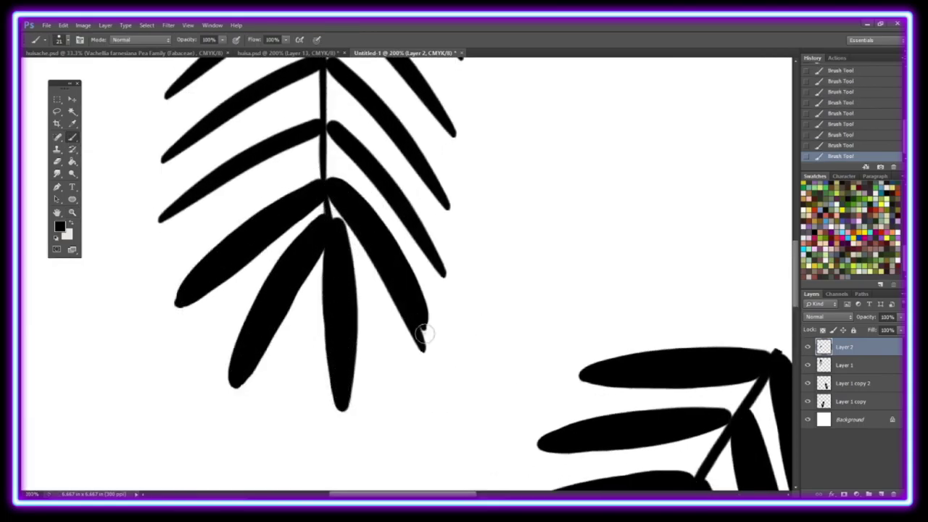
{"action": "left_click_drag", "start_coordinate": [332, 196], "coordinate": [368, 264]}
{"action": "mouse_move", "coordinate": [190, 303]}
{"action": "left_mouse_down"}
{"action": "mouse_move", "coordinate": [311, 205]}
{"action": "mouse_move", "coordinate": [292, 149]}
{"action": "mouse_move", "coordinate": [397, 206]}
{"action": "mouse_move", "coordinate": [442, 276]}
{"action": "left_mouse_up"}
{"action": "left_click_drag", "start_coordinate": [331, 124], "coordinate": [450, 279]}
Widen the next left and right leaflets much wider.
{"action": "scroll", "coordinate": [537, 437], "scroll_direction": "up", "scroll_amount": 3}
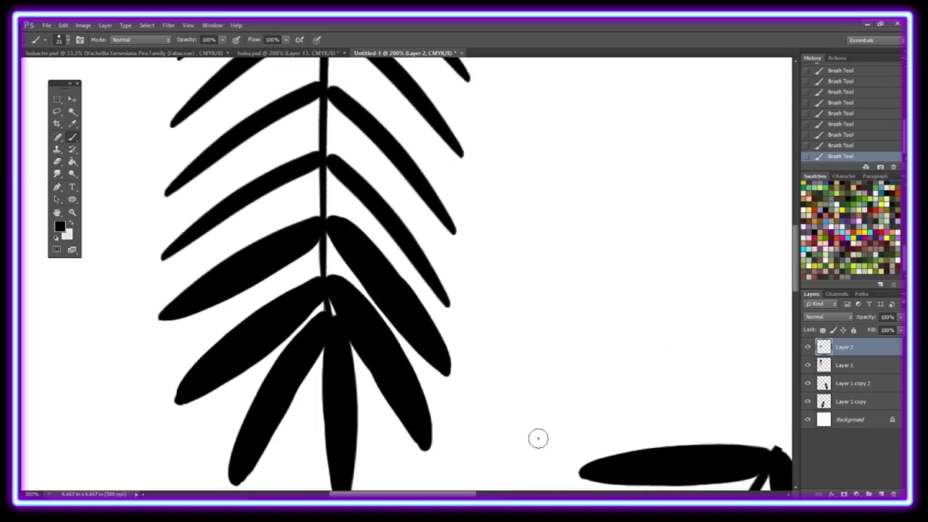
{"action": "scroll", "coordinate": [508, 326], "scroll_direction": "left", "scroll_amount": 5}
{"action": "mouse_move", "coordinate": [317, 239]}
{"action": "left_mouse_down"}
{"action": "mouse_move", "coordinate": [456, 168]}
{"action": "mouse_move", "coordinate": [311, 250]}
{"action": "left_mouse_up"}
{"action": "left_click_drag", "start_coordinate": [479, 163], "coordinate": [595, 302]}
{"action": "mouse_move", "coordinate": [312, 195]}
{"action": "left_mouse_down"}
{"action": "mouse_move", "coordinate": [453, 100]}
{"action": "mouse_move", "coordinate": [385, 129]}
{"action": "left_mouse_up"}
{"action": "scroll", "coordinate": [435, 253], "scroll_direction": "up", "scroll_amount": 3}
{"action": "left_click_drag", "start_coordinate": [480, 212], "coordinate": [568, 309]}
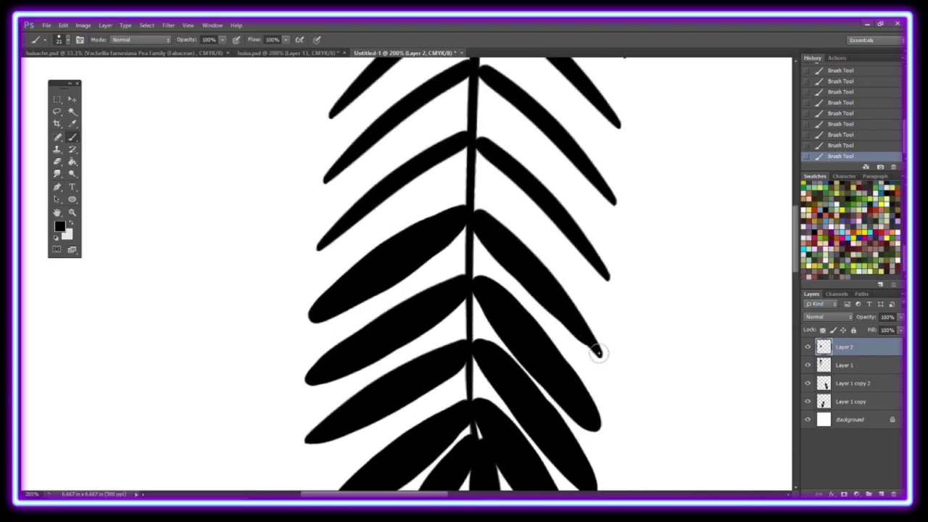
{"action": "left_click_drag", "start_coordinate": [313, 250], "coordinate": [465, 137]}
{"action": "left_click_drag", "start_coordinate": [504, 167], "coordinate": [597, 265]}
{"action": "mouse_move", "coordinate": [482, 141]}
{"action": "left_mouse_down"}
{"action": "mouse_move", "coordinate": [580, 251]}
{"action": "mouse_move", "coordinate": [575, 221]}
{"action": "left_mouse_up"}
Turn the thin leaflets higher up the fern into fat black leaves.
{"action": "scroll", "coordinate": [741, 259], "scroll_direction": "up", "scroll_amount": 2}
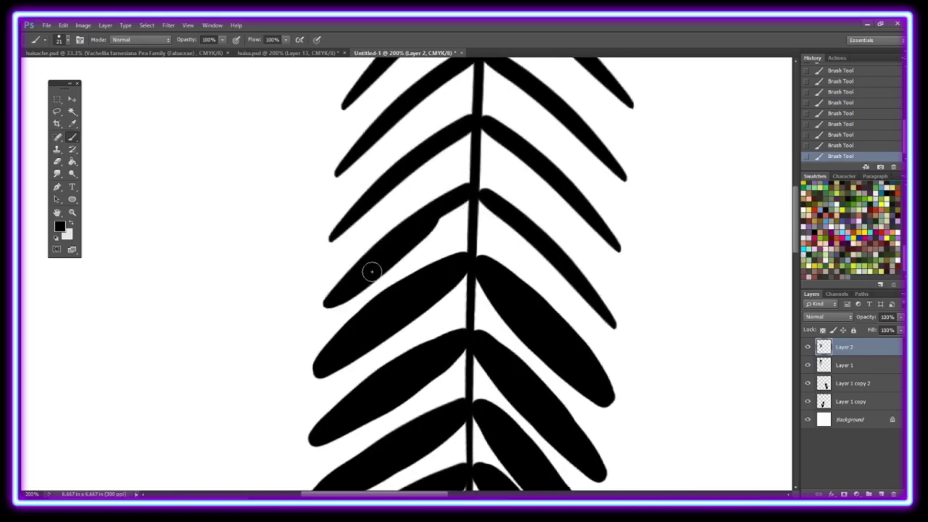
{"action": "mouse_move", "coordinate": [326, 303]}
{"action": "left_mouse_down"}
{"action": "mouse_move", "coordinate": [468, 180]}
{"action": "mouse_move", "coordinate": [607, 321]}
{"action": "left_mouse_up"}
{"action": "mouse_move", "coordinate": [482, 190]}
{"action": "left_mouse_down"}
{"action": "mouse_move", "coordinate": [612, 325]}
{"action": "mouse_move", "coordinate": [573, 271]}
{"action": "left_mouse_up"}
{"action": "mouse_move", "coordinate": [332, 236]}
{"action": "left_mouse_down"}
{"action": "mouse_move", "coordinate": [464, 141]}
{"action": "mouse_move", "coordinate": [473, 121]}
{"action": "left_mouse_up"}
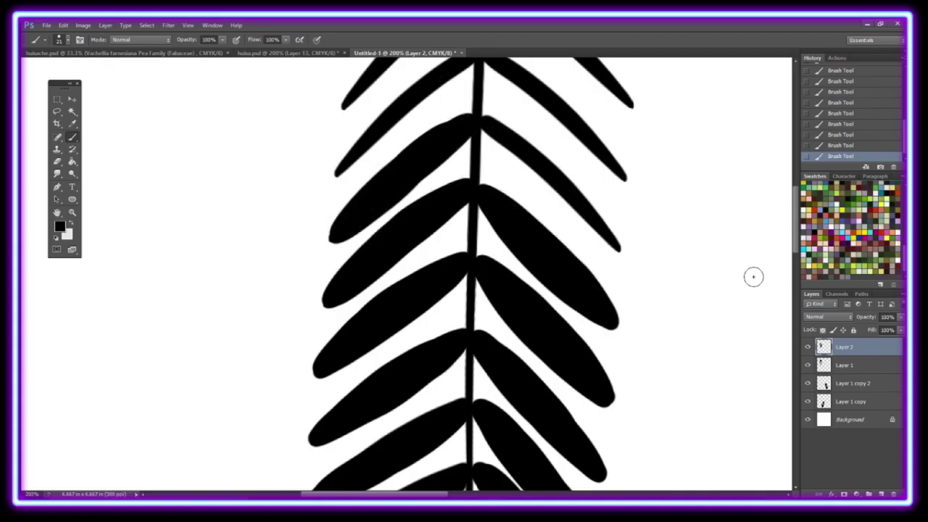
{"action": "scroll", "coordinate": [753, 276], "scroll_direction": "up", "scroll_amount": 4}
{"action": "left_click_drag", "start_coordinate": [485, 243], "coordinate": [618, 362]}
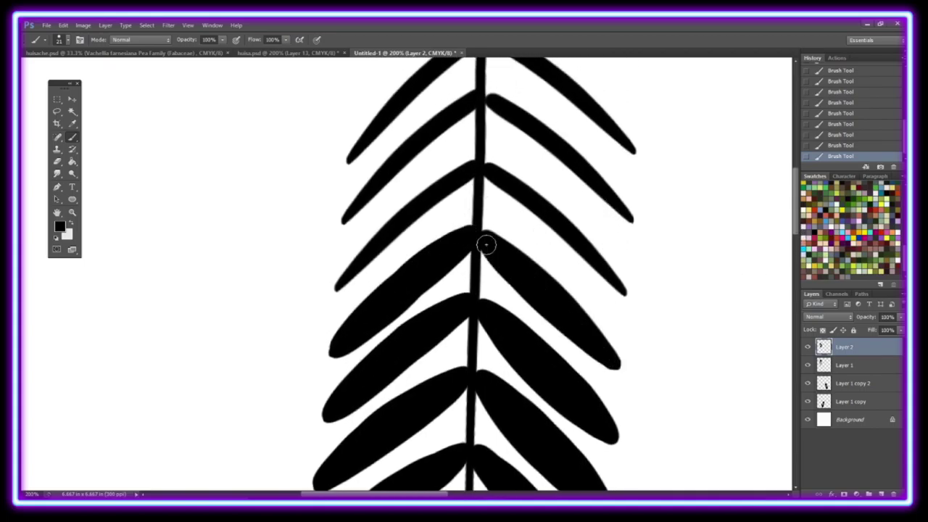
{"action": "left_click_drag", "start_coordinate": [485, 245], "coordinate": [608, 359]}
{"action": "mouse_move", "coordinate": [338, 287]}
{"action": "left_mouse_down"}
{"action": "mouse_move", "coordinate": [468, 187]}
{"action": "mouse_move", "coordinate": [464, 168]}
{"action": "mouse_move", "coordinate": [614, 290]}
{"action": "left_mouse_up"}
{"action": "left_click_drag", "start_coordinate": [493, 188], "coordinate": [622, 294]}
Fatten the remaining upper and top leaflets to finish the fern.
{"action": "scroll", "coordinate": [768, 217], "scroll_direction": "up", "scroll_amount": 4}
{"action": "mouse_move", "coordinate": [453, 221]}
{"action": "left_mouse_down"}
{"action": "mouse_move", "coordinate": [342, 332]}
{"action": "mouse_move", "coordinate": [363, 300]}
{"action": "mouse_move", "coordinate": [485, 190]}
{"action": "left_mouse_up"}
{"action": "left_click_drag", "start_coordinate": [499, 222], "coordinate": [628, 326]}
{"action": "left_click_drag", "start_coordinate": [569, 250], "coordinate": [629, 330]}
{"action": "mouse_move", "coordinate": [478, 141]}
{"action": "left_mouse_down"}
{"action": "mouse_move", "coordinate": [384, 239]}
{"action": "mouse_move", "coordinate": [464, 149]}
{"action": "mouse_move", "coordinate": [558, 203]}
{"action": "mouse_move", "coordinate": [625, 258]}
{"action": "mouse_move", "coordinate": [531, 185]}
{"action": "left_mouse_up"}
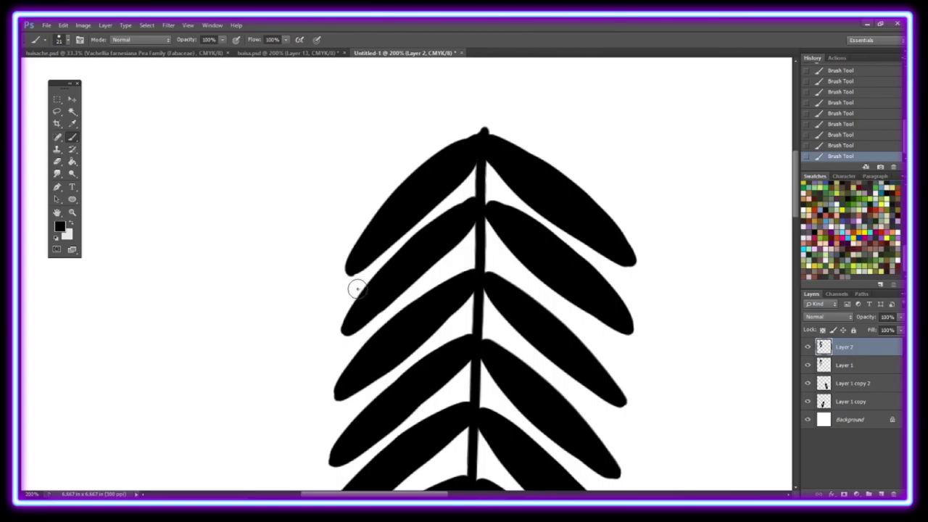
{"action": "key", "text": "ctrl+0"}
Merge the strokes into the fern, rotate it diagonally and move it upper left.
{"action": "key", "text": "ctrl+e"}
{"action": "left_click", "coordinate": [63, 25]}
{"action": "left_click", "coordinate": [213, 259]}
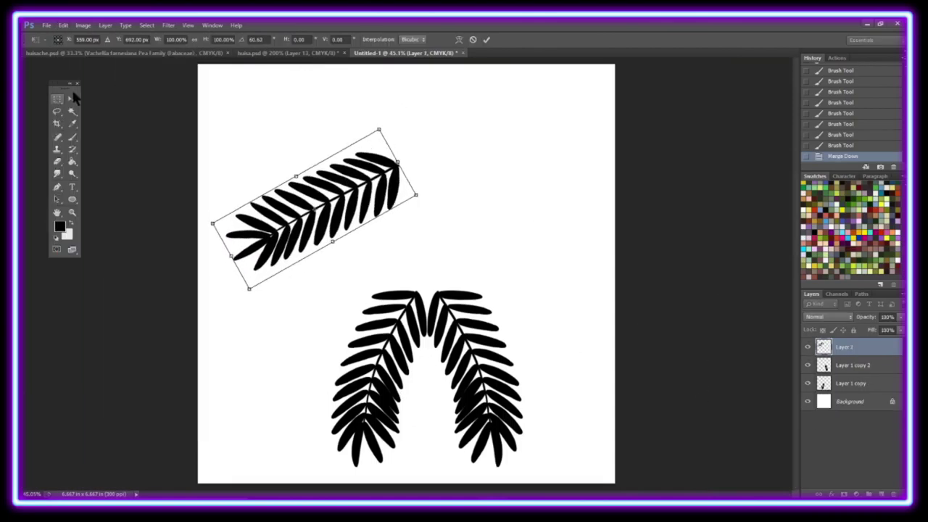
{"action": "left_click", "coordinate": [73, 98]}
{"action": "left_click_drag", "start_coordinate": [312, 211], "coordinate": [325, 254]}
Add a horizontally mirrored copy on the right and duplicate the pair into a top row.
{"action": "left_click", "coordinate": [63, 25]}
{"action": "left_click", "coordinate": [247, 402]}
{"action": "left_click_drag", "start_coordinate": [265, 239], "coordinate": [451, 239]}
{"action": "key", "text": "ctrl+j"}
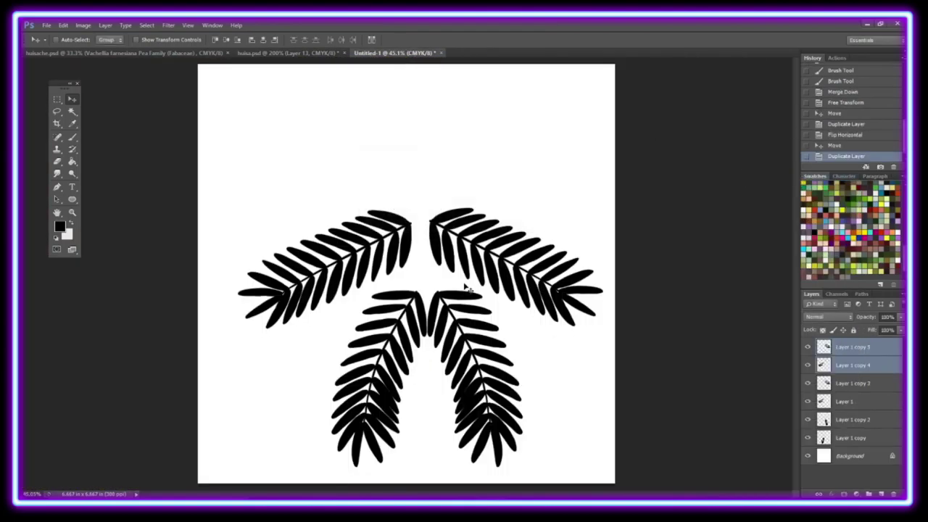
{"action": "left_click_drag", "start_coordinate": [464, 294], "coordinate": [464, 197]}
Brush a central stem on a new layer from the top down to the fork.
{"action": "key", "text": "ctrl+shift+n"}
{"action": "key", "text": "z"}
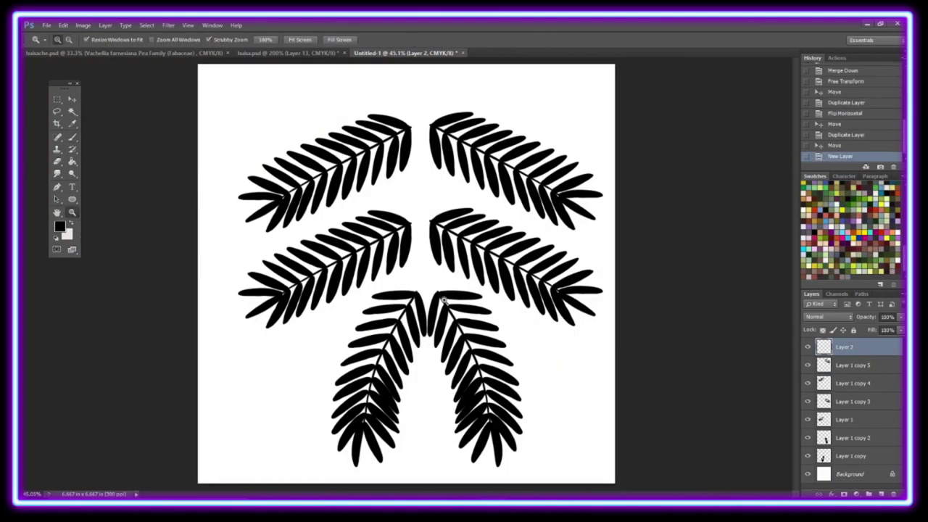
{"action": "left_click", "coordinate": [443, 292]}
{"action": "key", "text": "b"}
{"action": "left_click_drag", "start_coordinate": [352, 275], "coordinate": [388, 203]}
{"action": "mouse_move", "coordinate": [449, 276]}
{"action": "left_mouse_down"}
{"action": "mouse_move", "coordinate": [392, 192]}
{"action": "mouse_move", "coordinate": [439, 265]}
{"action": "mouse_move", "coordinate": [390, 204]}
{"action": "left_mouse_up"}
{"action": "key", "text": "e"}
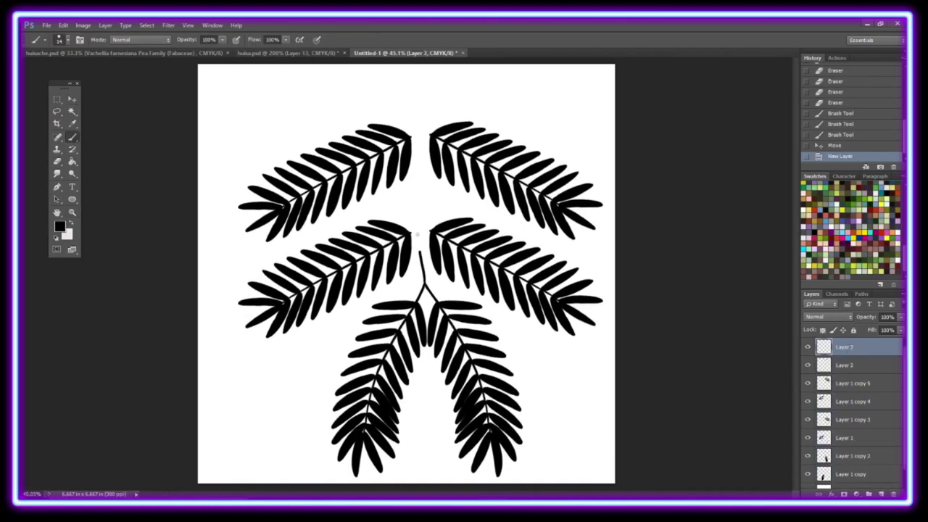
{"action": "left_click_drag", "start_coordinate": [415, 83], "coordinate": [420, 287]}
Crop the canvas narrower around the finished compound leaf.
{"action": "key", "text": "ctrl+1"}
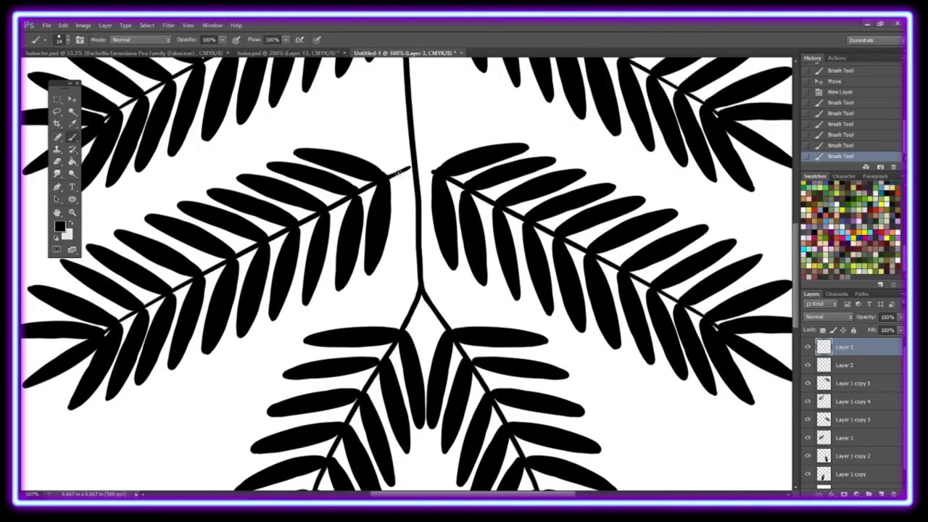
{"action": "scroll", "coordinate": [477, 164], "scroll_direction": "up", "scroll_amount": 5}
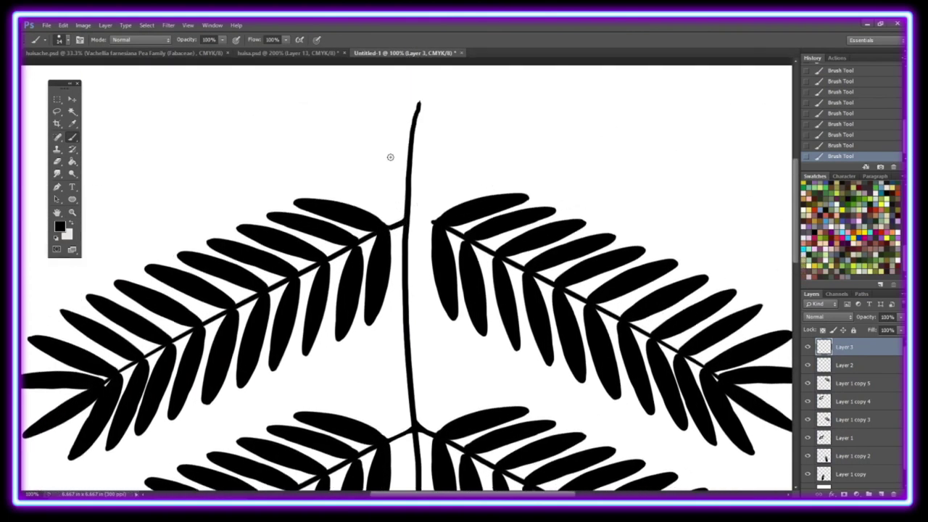
{"action": "key", "text": "ctrl+minus"}
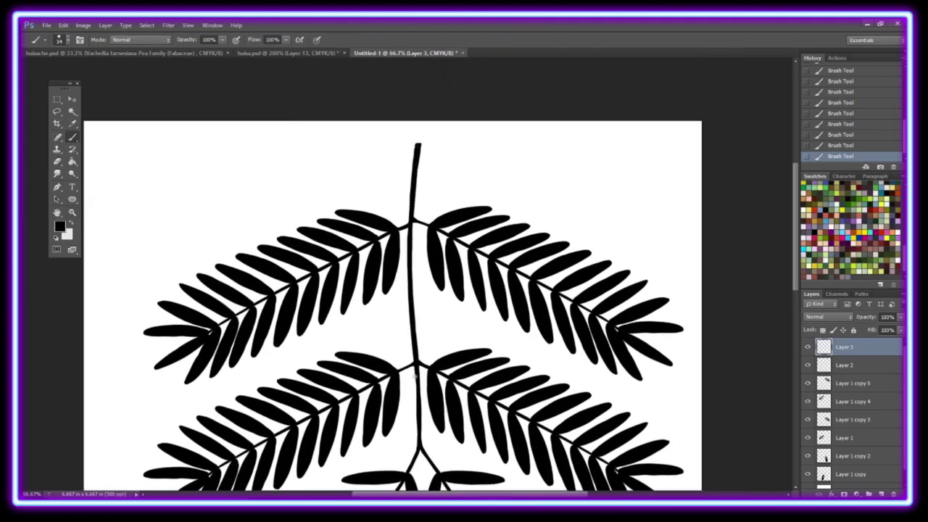
{"action": "key", "text": "ctrl+0"}
{"action": "key", "text": "c"}
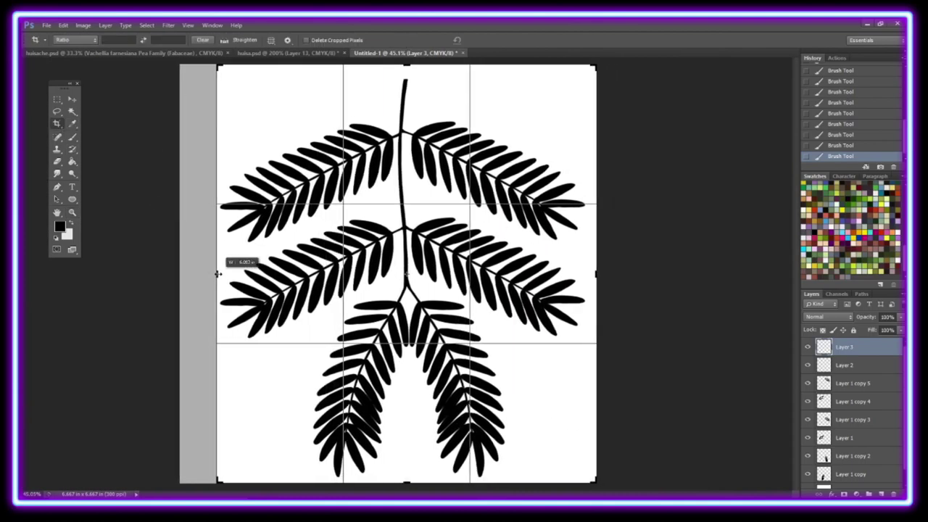
{"action": "left_click", "coordinate": [72, 100]}
{"action": "left_click", "coordinate": [46, 24]}
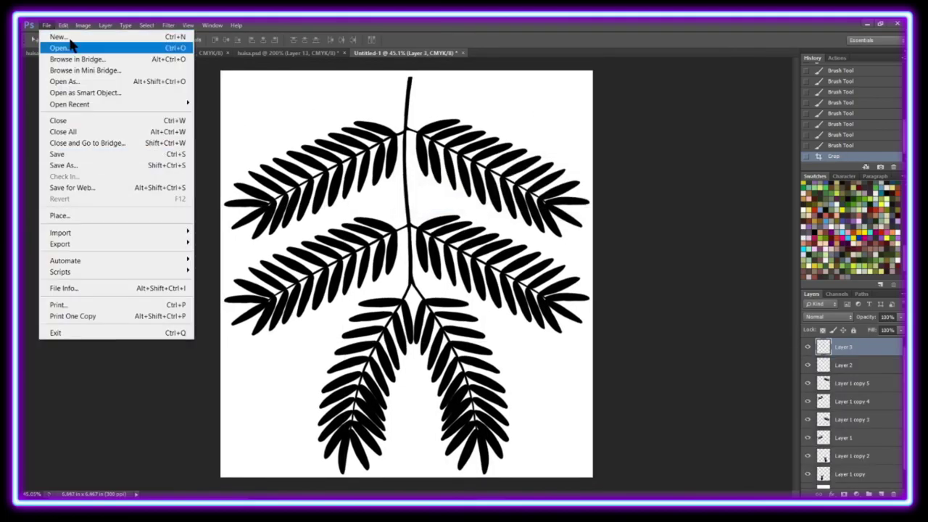
Define the compound leaf as a brush and return to huisa.psd with the Brush tool.
{"action": "left_click", "coordinate": [94, 348]}
{"action": "key", "text": "Return"}
{"action": "left_click", "coordinate": [287, 53]}
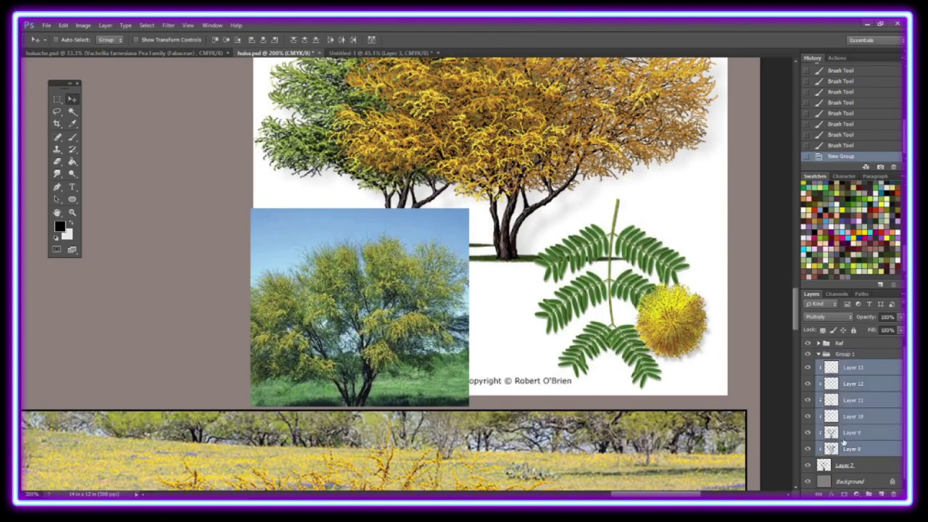
{"action": "left_click", "coordinate": [72, 212]}
{"action": "key", "text": "ctrl+0"}
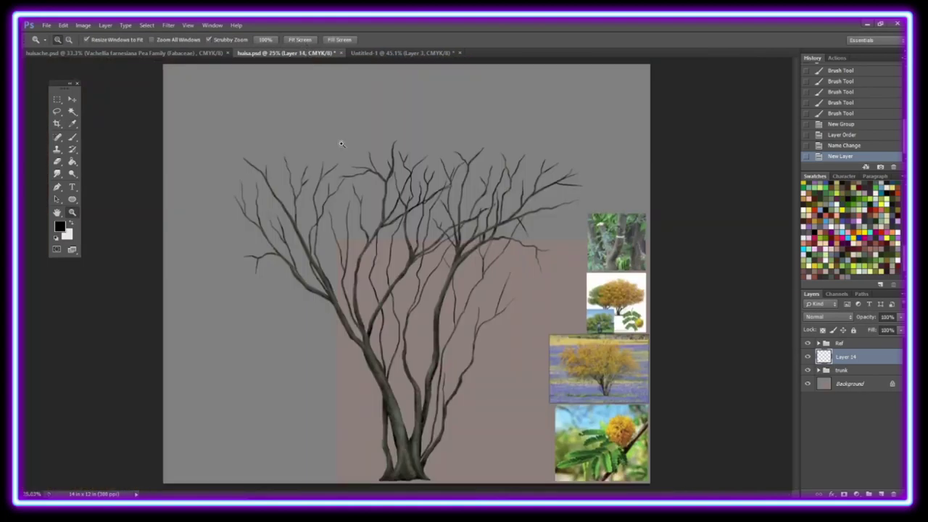
{"action": "left_click", "coordinate": [72, 137]}
{"action": "left_click", "coordinate": [61, 39]}
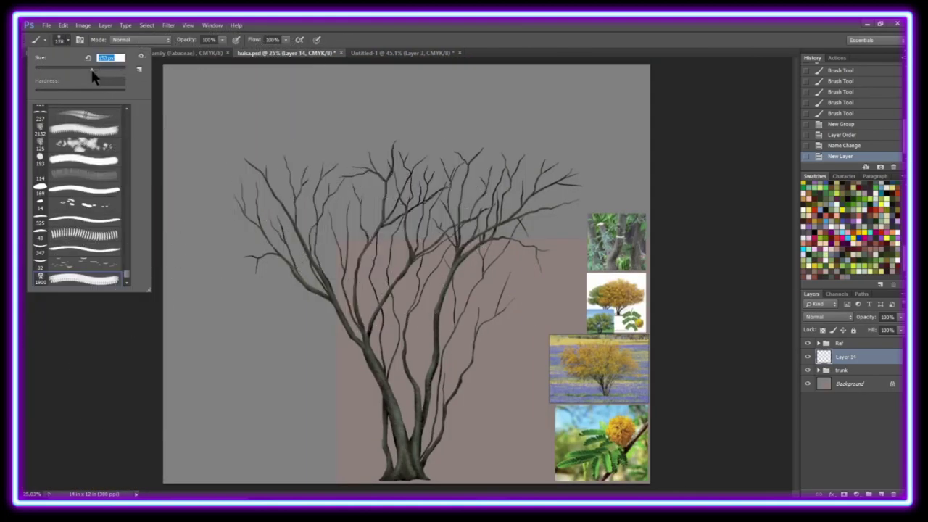
Sample the leaf green from the reference photo as the paint colour.
{"action": "key", "text": "Escape"}
{"action": "scroll", "coordinate": [609, 443], "scroll_direction": "up", "scroll_amount": 5}
{"action": "key", "text": "i"}
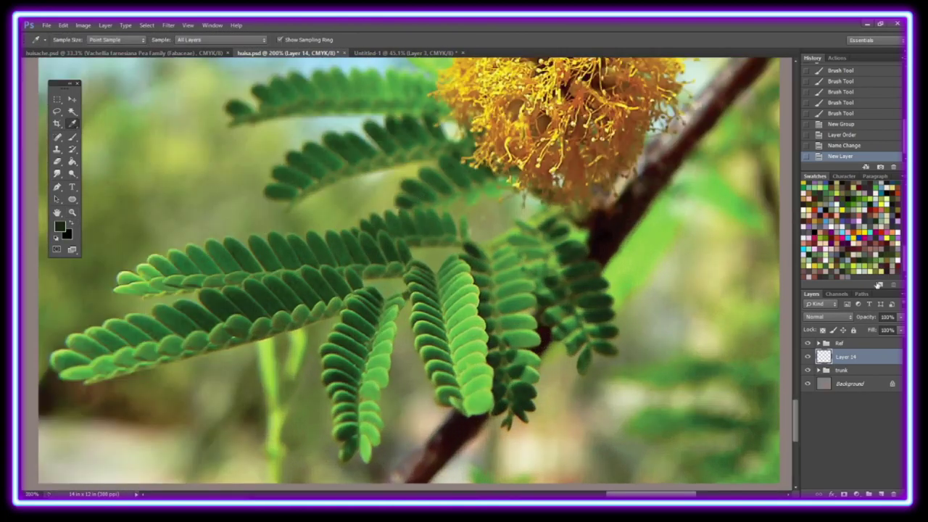
{"action": "left_click", "coordinate": [852, 267]}
{"action": "key", "text": "ctrl+0"}
{"action": "key", "text": "b"}
Enable Scattering and Shape Dynamics and increase the leaf brush spacing.
{"action": "key", "text": "F5"}
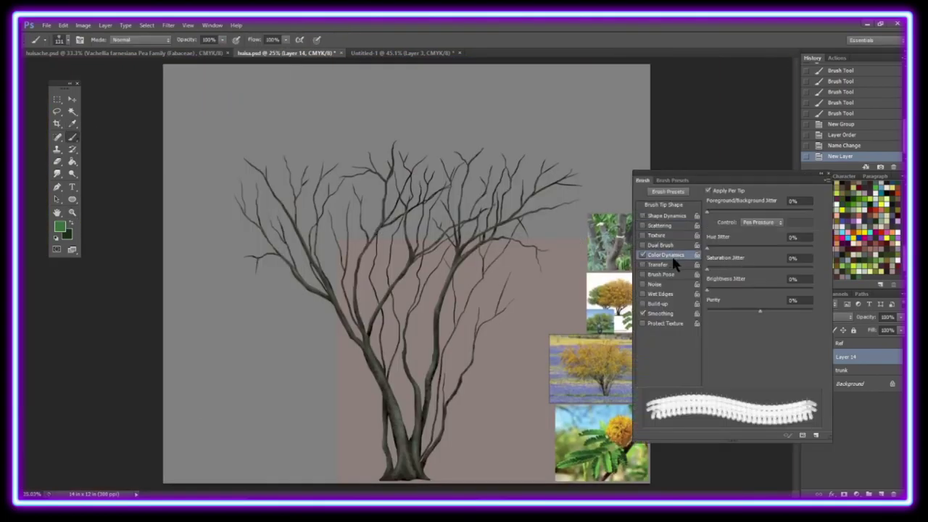
{"action": "left_click", "coordinate": [659, 226]}
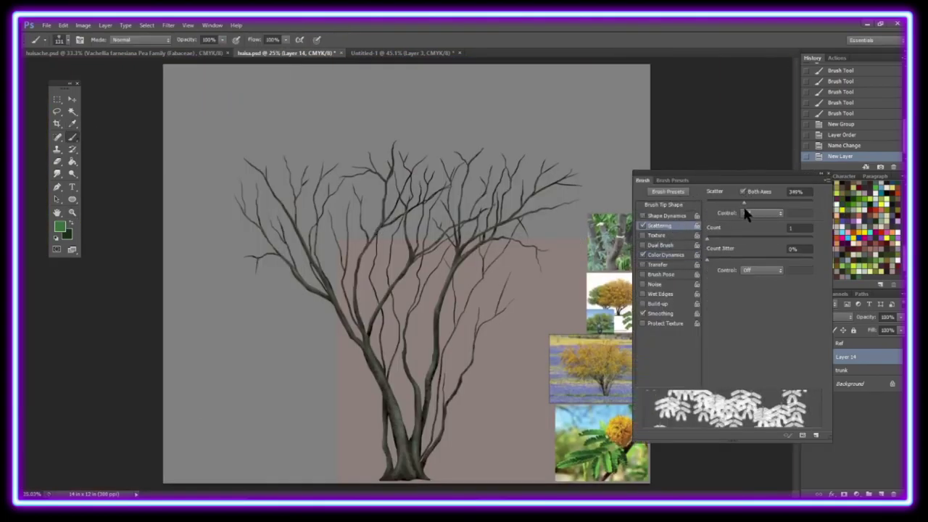
{"action": "left_click", "coordinate": [666, 216]}
{"action": "left_click", "coordinate": [664, 204]}
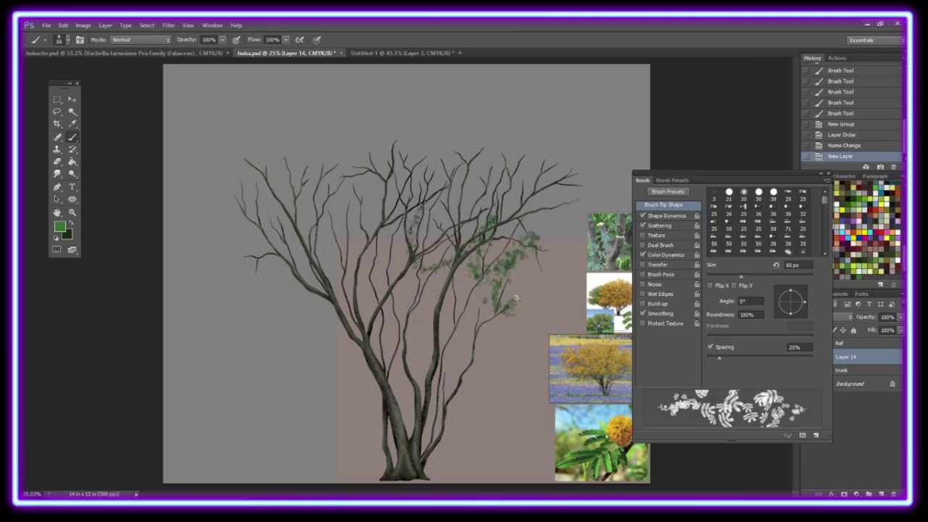
{"action": "left_click_drag", "start_coordinate": [239, 181], "coordinate": [330, 220]}
Undo the test strokes and paint green leaf dabs across the canopy on Layer 14.
{"action": "key", "text": "ctrl+z"}
{"action": "left_click_drag", "start_coordinate": [756, 178], "coordinate": [795, 104]}
{"action": "left_click_drag", "start_coordinate": [759, 282], "coordinate": [774, 283]}
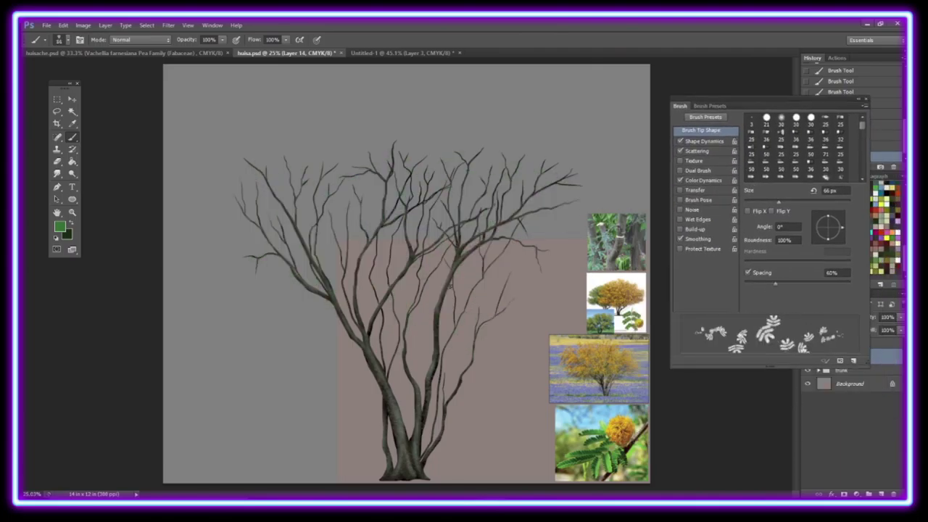
{"action": "left_click_drag", "start_coordinate": [254, 276], "coordinate": [363, 203]}
{"action": "left_click_drag", "start_coordinate": [471, 290], "coordinate": [577, 176]}
{"action": "left_click_drag", "start_coordinate": [428, 189], "coordinate": [347, 131]}
{"action": "left_click_drag", "start_coordinate": [551, 247], "coordinate": [478, 319]}
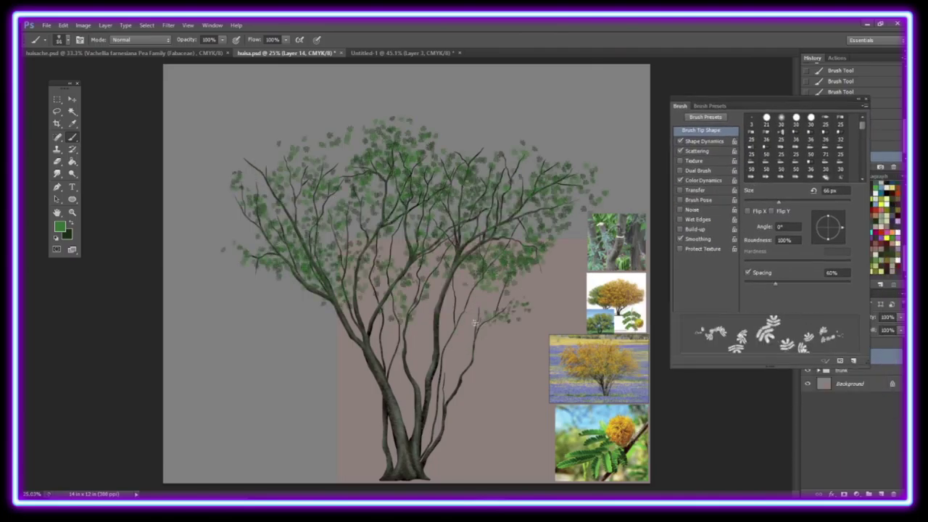
{"action": "left_click_drag", "start_coordinate": [536, 304], "coordinate": [217, 268]}
{"action": "mouse_move", "coordinate": [218, 232]}
{"action": "left_mouse_down"}
{"action": "mouse_move", "coordinate": [290, 145]}
{"action": "mouse_move", "coordinate": [485, 174]}
{"action": "left_mouse_up"}
Fill in more leaves on the upper canopy and branches, moving the layer below the trunk.
{"action": "key", "text": "F5"}
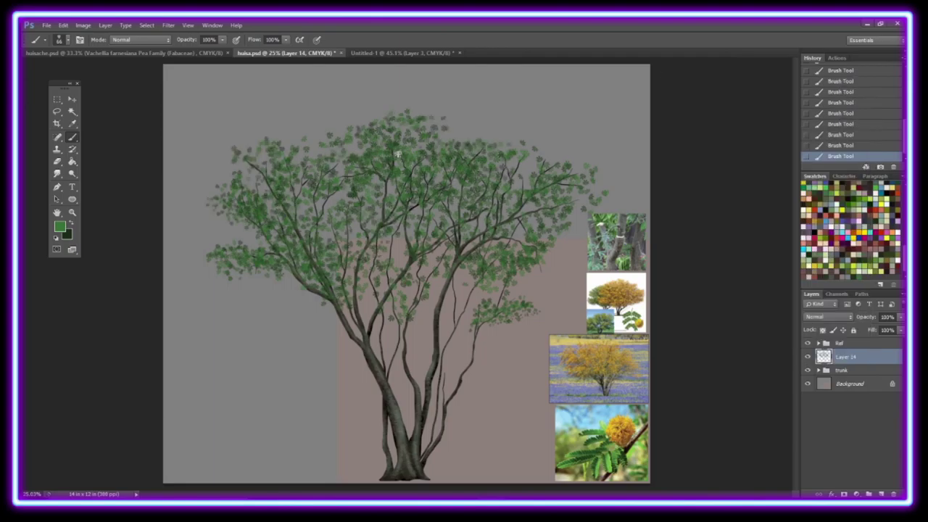
{"action": "mouse_move", "coordinate": [392, 159]}
{"action": "left_mouse_down"}
{"action": "mouse_move", "coordinate": [449, 109]}
{"action": "mouse_move", "coordinate": [304, 210]}
{"action": "left_mouse_up"}
{"action": "mouse_move", "coordinate": [471, 123]}
{"action": "left_mouse_down"}
{"action": "mouse_move", "coordinate": [594, 174]}
{"action": "mouse_move", "coordinate": [544, 218]}
{"action": "left_mouse_up"}
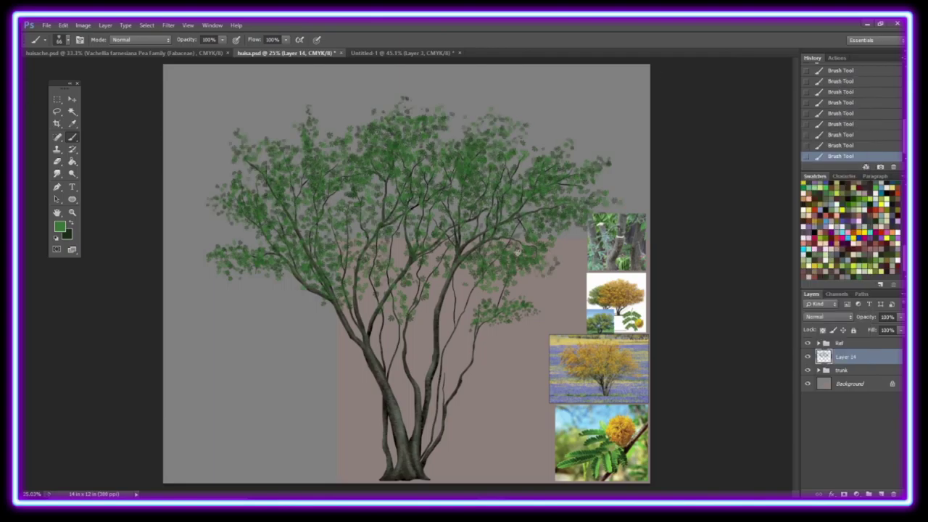
{"action": "left_click_drag", "start_coordinate": [558, 276], "coordinate": [493, 333]}
{"action": "left_click_drag", "start_coordinate": [405, 290], "coordinate": [268, 301]}
{"action": "key", "text": "ctrl+bracketleft"}
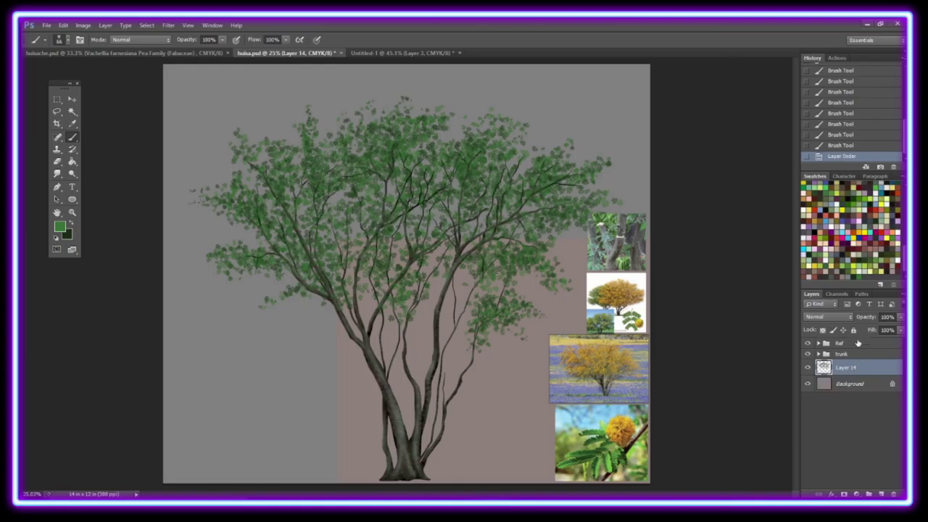
On new Layer 15, paint more and darker green leaves across the canopy.
{"action": "left_click", "coordinate": [841, 354]}
{"action": "key", "text": "ctrl+shift+alt+n"}
{"action": "left_click_drag", "start_coordinate": [369, 278], "coordinate": [567, 184]}
{"action": "left_click_drag", "start_coordinate": [521, 165], "coordinate": [462, 142]}
{"action": "mouse_move", "coordinate": [360, 126]}
{"action": "left_mouse_down"}
{"action": "mouse_move", "coordinate": [307, 268]}
{"action": "mouse_move", "coordinate": [239, 261]}
{"action": "mouse_move", "coordinate": [282, 136]}
{"action": "mouse_move", "coordinate": [358, 232]}
{"action": "left_mouse_up"}
{"action": "left_click_drag", "start_coordinate": [443, 272], "coordinate": [532, 237]}
{"action": "left_click_drag", "start_coordinate": [262, 293], "coordinate": [406, 290]}
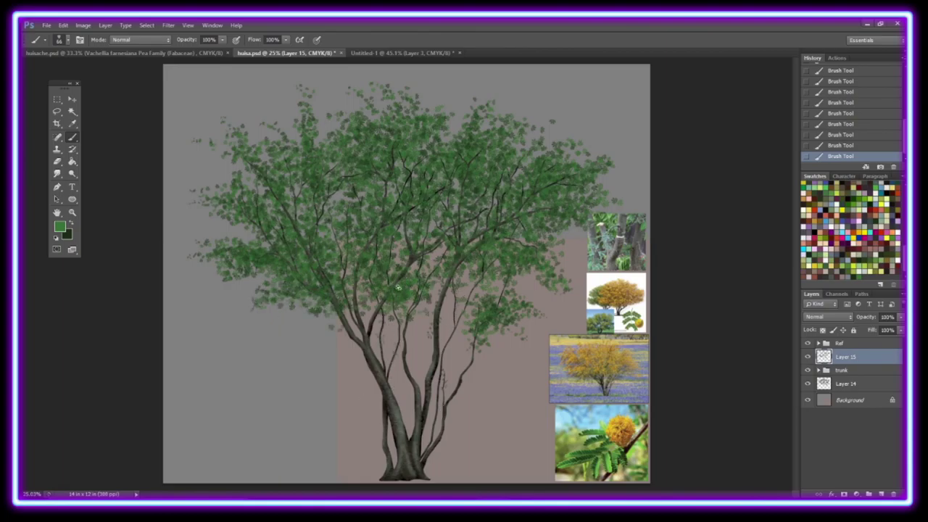
{"action": "mouse_move", "coordinate": [399, 203]}
{"action": "left_mouse_down"}
{"action": "mouse_move", "coordinate": [548, 203]}
{"action": "mouse_move", "coordinate": [531, 212]}
{"action": "left_mouse_up"}
{"action": "left_click_drag", "start_coordinate": [330, 177], "coordinate": [311, 241]}
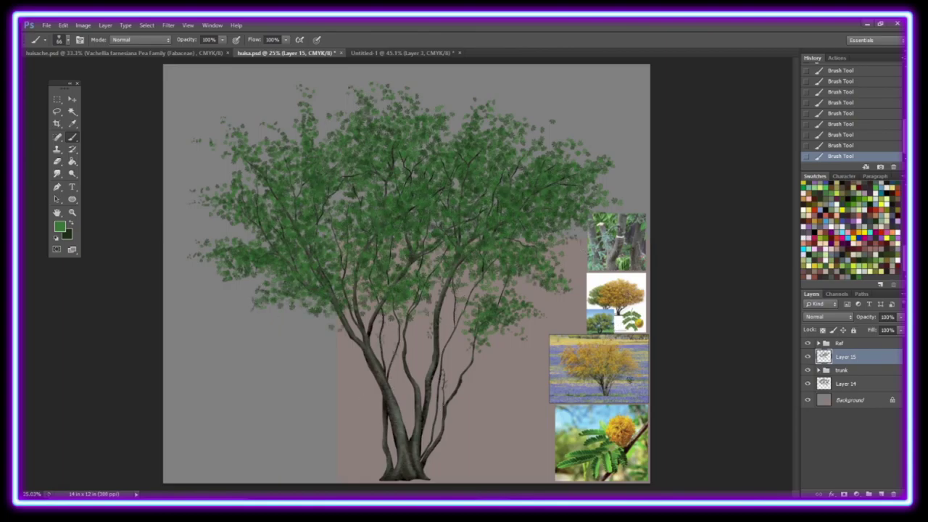
Add a Multiply layer clipped to Layer 14 and darken the canopy with gradients.
{"action": "left_click", "coordinate": [845, 383]}
{"action": "key", "text": "ctrl+shift+alt+n"}
{"action": "key", "text": "ctrl+alt+g"}
{"action": "key", "text": "g"}
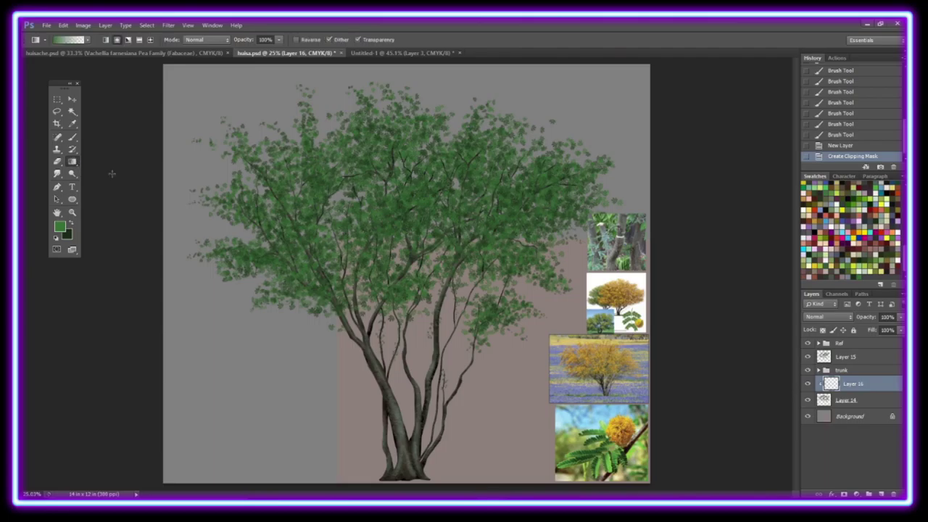
{"action": "left_click_drag", "start_coordinate": [501, 305], "coordinate": [522, 326]}
{"action": "left_click_drag", "start_coordinate": [551, 290], "coordinate": [536, 261]}
Add a Multiply layer clipped to Layer 15 with soft dark patches across the canopy.
{"action": "left_click", "coordinate": [845, 356]}
{"action": "key", "text": "ctrl+shift+alt+n"}
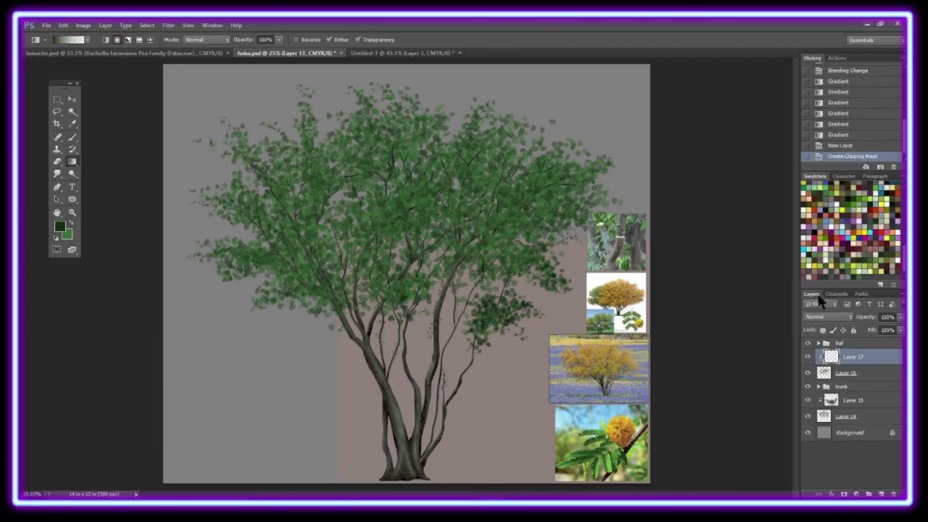
{"action": "key", "text": "ctrl+alt+g"}
{"action": "left_click_drag", "start_coordinate": [340, 311], "coordinate": [225, 243]}
{"action": "left_click_drag", "start_coordinate": [506, 246], "coordinate": [520, 261]}
{"action": "left_click_drag", "start_coordinate": [399, 237], "coordinate": [412, 251]}
{"action": "left_click_drag", "start_coordinate": [440, 276], "coordinate": [453, 288]}
{"action": "left_click_drag", "start_coordinate": [285, 245], "coordinate": [297, 257]}
{"action": "left_click_drag", "start_coordinate": [321, 199], "coordinate": [331, 210]}
{"action": "left_click_drag", "start_coordinate": [447, 187], "coordinate": [457, 197]}
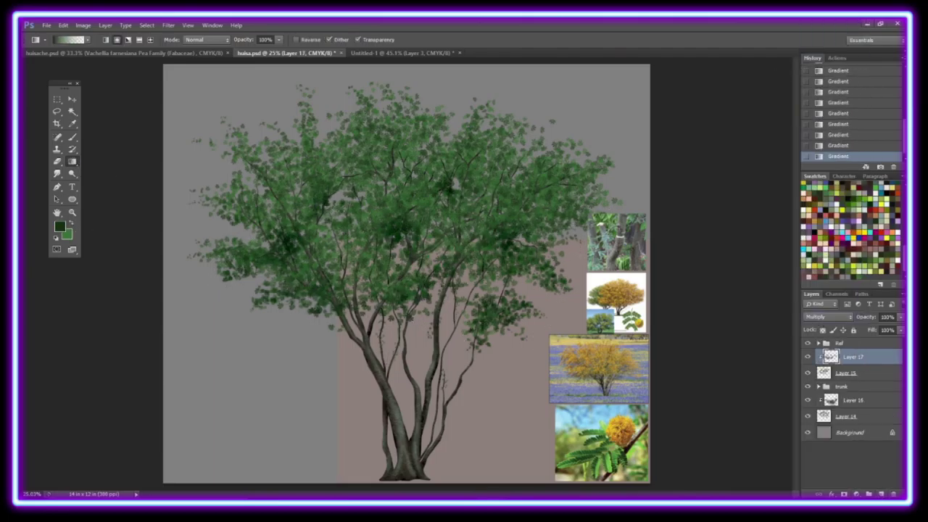
Lower Layer 16's opacity to 58% and bring up the Open dialog.
{"action": "left_click", "coordinate": [852, 399]}
{"action": "left_click", "coordinate": [901, 316]}
{"action": "left_click_drag", "start_coordinate": [901, 327], "coordinate": [880, 328]}
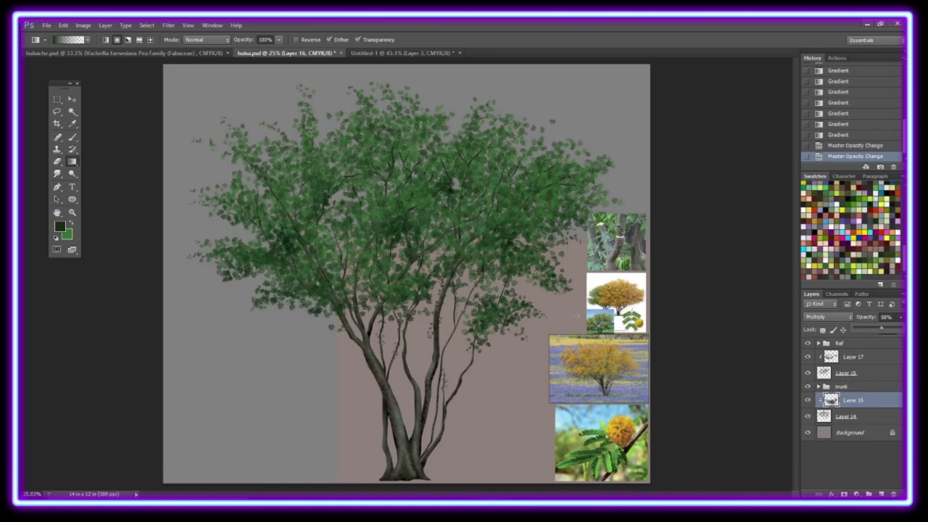
{"action": "key", "text": "ctrl+o"}
{"action": "left_click", "coordinate": [435, 290]}
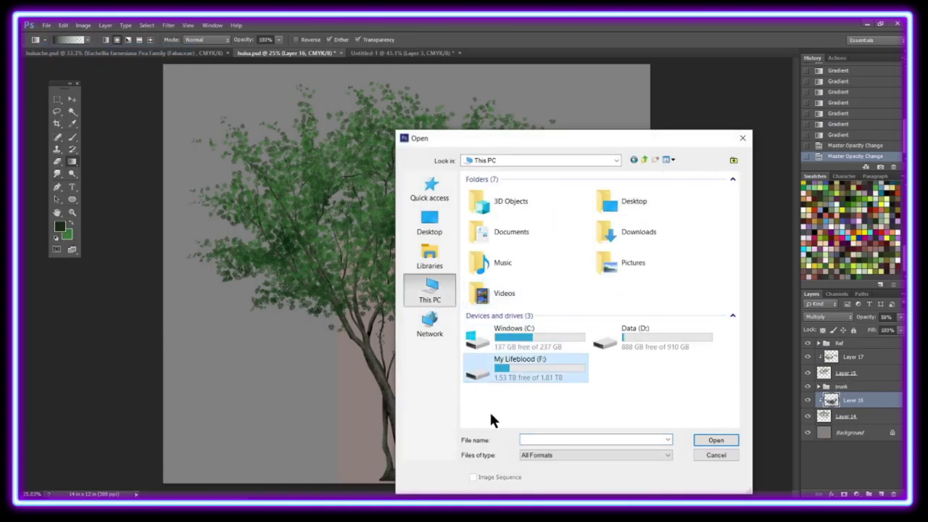
Open Tepeguaje.psd from the Second Set of Posters > Photoshop Files folder on F:.
{"action": "double_click", "coordinate": [486, 373]}
{"action": "double_click", "coordinate": [500, 312]}
{"action": "double_click", "coordinate": [529, 268]}
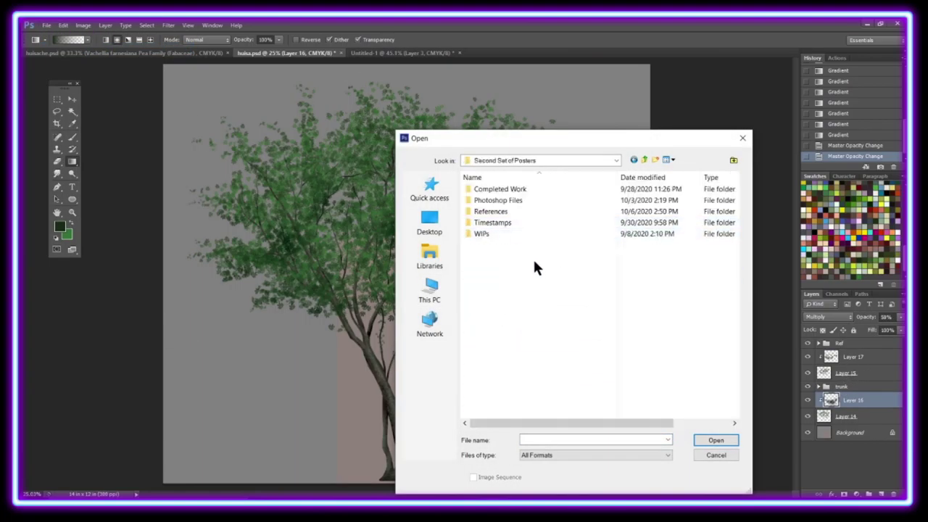
{"action": "double_click", "coordinate": [499, 206]}
{"action": "scroll", "coordinate": [734, 333], "scroll_direction": "down", "scroll_amount": 2}
{"action": "scroll", "coordinate": [725, 363], "scroll_direction": "down", "scroll_amount": 2}
{"action": "scroll", "coordinate": [724, 392], "scroll_direction": "up", "scroll_amount": 1}
{"action": "left_click", "coordinate": [575, 290]}
{"action": "left_click", "coordinate": [715, 440]}
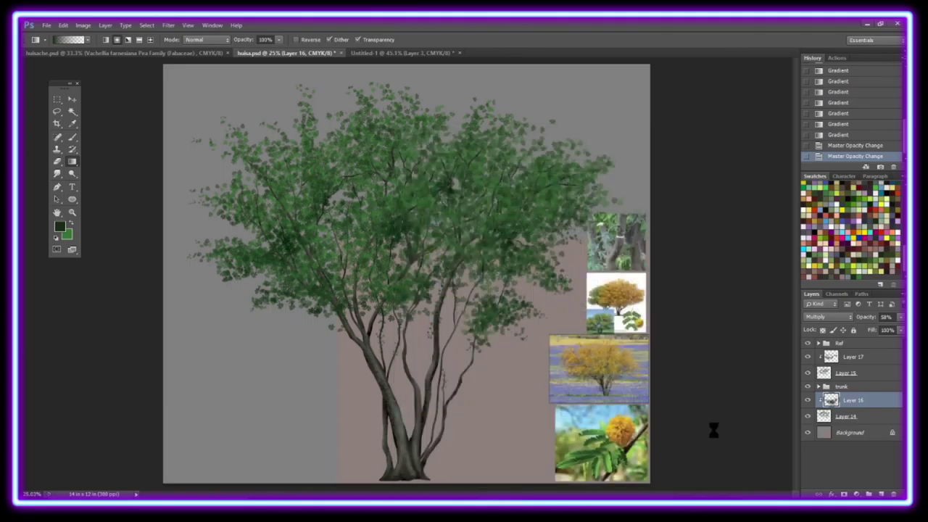
Create a new blank document and copy the Blossom layer into it.
{"action": "key", "text": "ctrl+n"}
{"action": "key", "text": "Return"}
{"action": "left_click", "coordinate": [522, 53]}
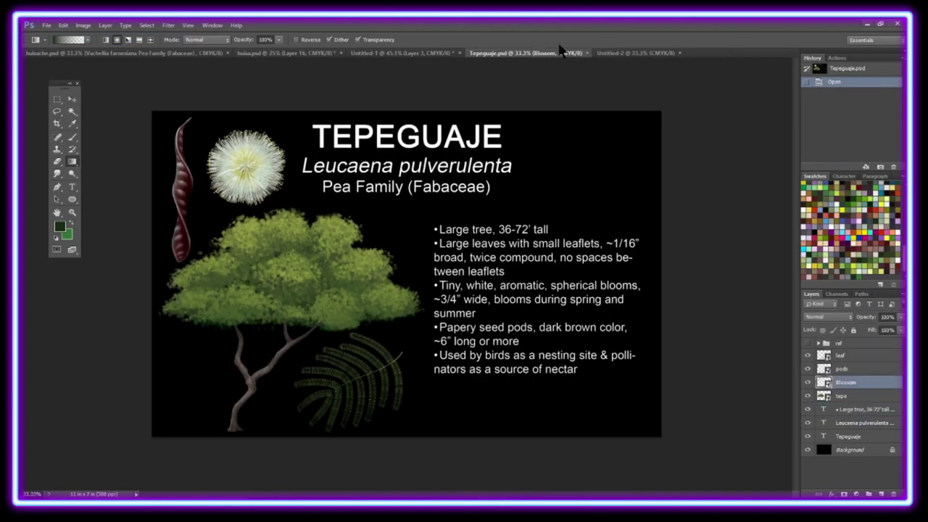
{"action": "left_click_drag", "start_coordinate": [559, 53], "coordinate": [558, 217]}
{"action": "left_click_drag", "start_coordinate": [513, 279], "coordinate": [331, 263]}
{"action": "left_click_drag", "start_coordinate": [399, 268], "coordinate": [485, 272]}
Rasterize the blossom, invert it to black, and apply a Hue/Saturation adjustment.
{"action": "right_click", "coordinate": [845, 347]}
{"action": "left_click", "coordinate": [788, 215]}
{"action": "key", "text": "ctrl+i"}
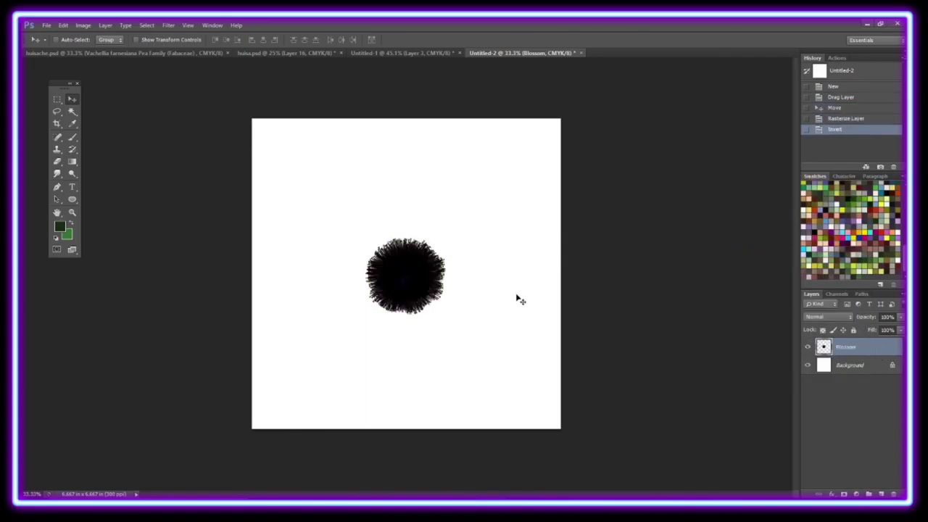
{"action": "key", "text": "ctrl+u"}
{"action": "key", "text": "Return"}
{"action": "left_click", "coordinate": [417, 330]}
Crop the new document tightly around the blossom.
{"action": "key", "text": "c"}
{"action": "left_click_drag", "start_coordinate": [709, 232], "coordinate": [491, 231]}
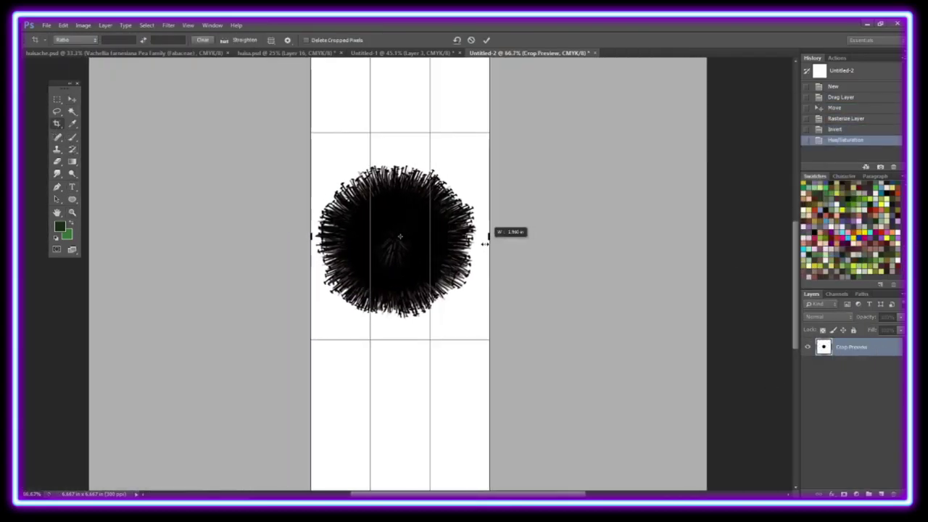
{"action": "left_click_drag", "start_coordinate": [399, 133], "coordinate": [394, 118]}
{"action": "left_click_drag", "start_coordinate": [399, 434], "coordinate": [399, 226]}
{"action": "left_click", "coordinate": [441, 203]}
Save the blossom as a new brush preset and select it for painting in huisa.psd.
{"action": "left_click", "coordinate": [63, 24]}
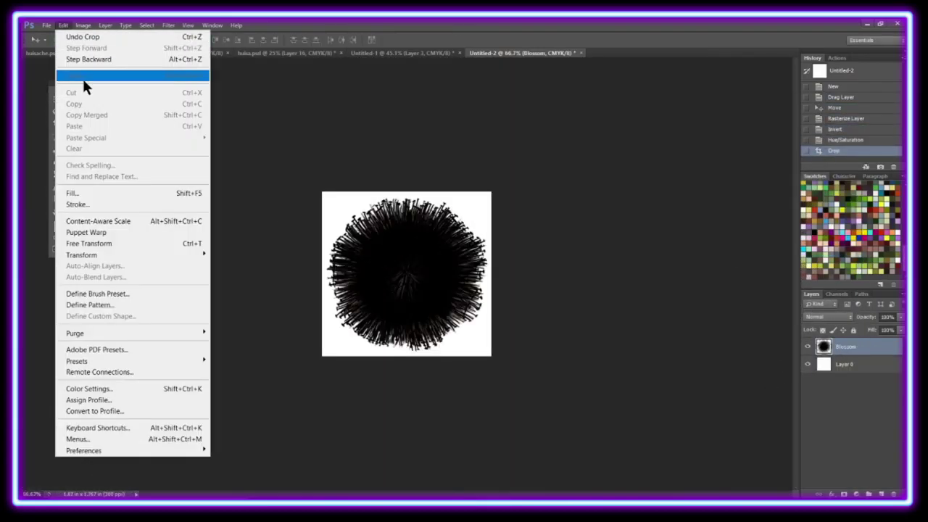
{"action": "left_click", "coordinate": [115, 293]}
{"action": "left_click", "coordinate": [555, 184]}
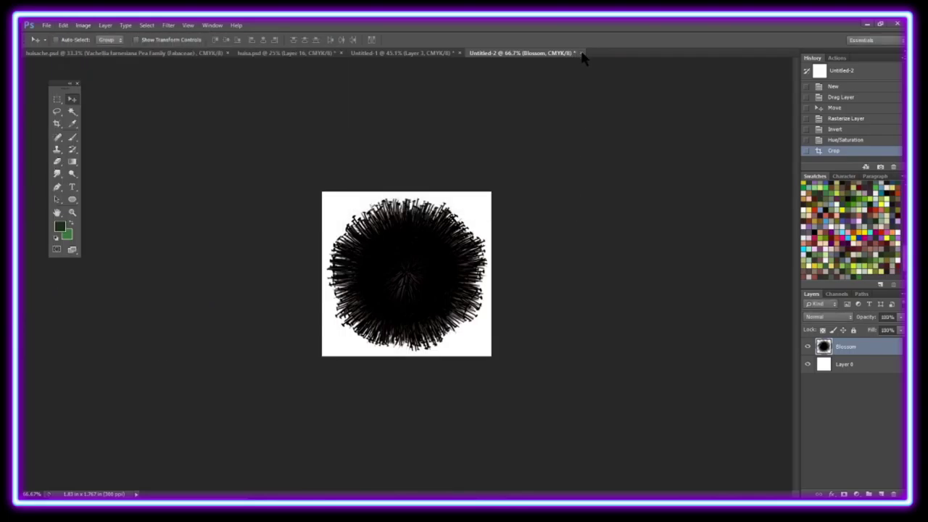
{"action": "left_click", "coordinate": [286, 53]}
{"action": "key", "text": "b"}
{"action": "left_click", "coordinate": [48, 39]}
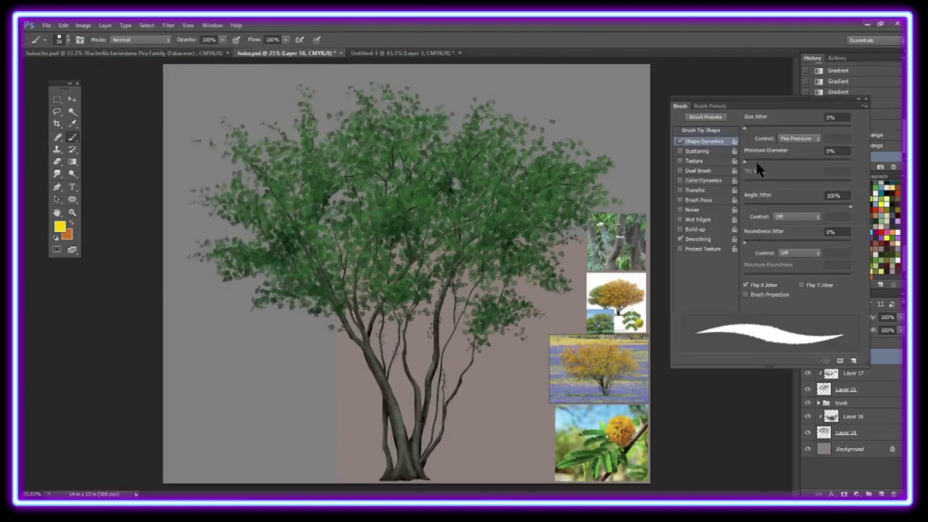
Give the blossom brush Scattering and Color Dynamics, then paint scattered yellow blossoms across the foliage.
{"action": "left_click", "coordinate": [700, 129]}
{"action": "left_click", "coordinate": [696, 150]}
{"action": "left_click", "coordinate": [703, 179]}
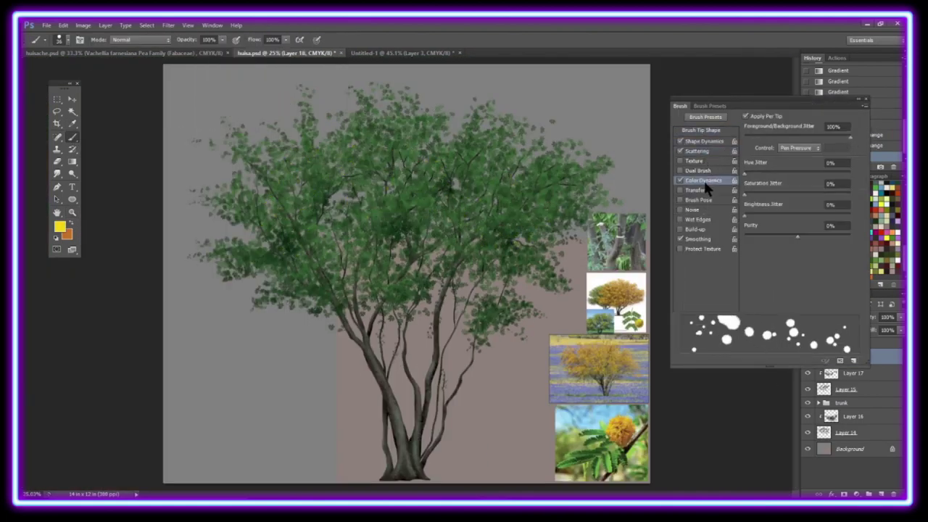
{"action": "left_click", "coordinate": [697, 190]}
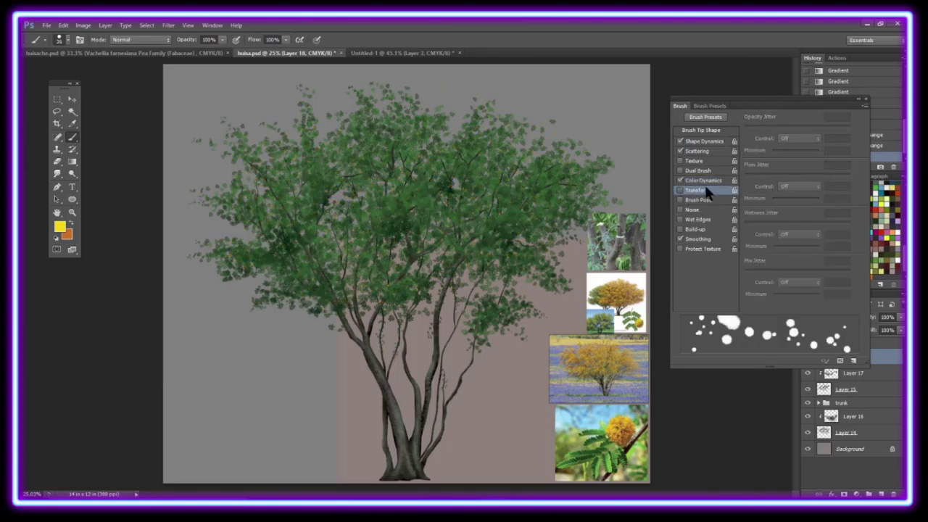
{"action": "left_click", "coordinate": [697, 170]}
{"action": "left_click", "coordinate": [679, 170]}
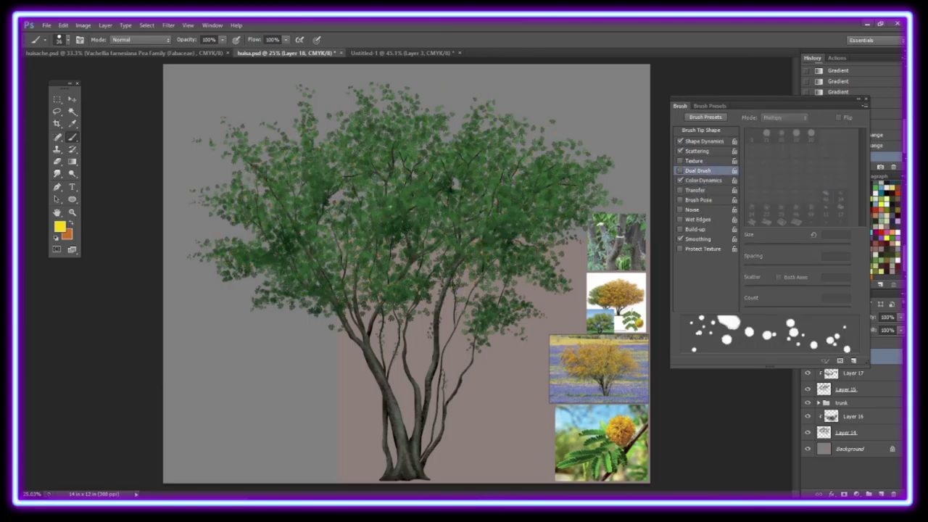
{"action": "left_click", "coordinate": [700, 129]}
{"action": "left_click_drag", "start_coordinate": [239, 217], "coordinate": [413, 181]}
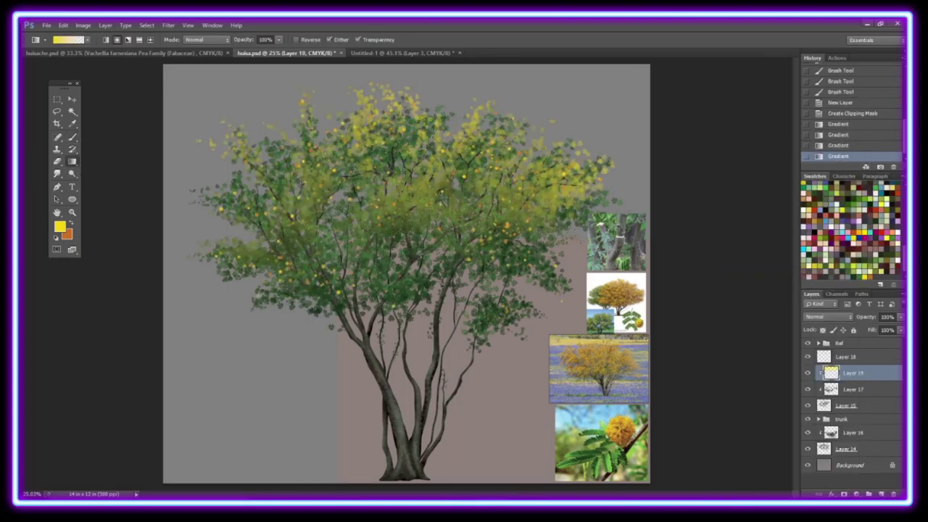
Try Overlay on the blossom layer, then set it back to Normal at about 68% opacity.
{"action": "key", "text": "b"}
{"action": "left_click_drag", "start_coordinate": [130, 123], "coordinate": [131, 142]}
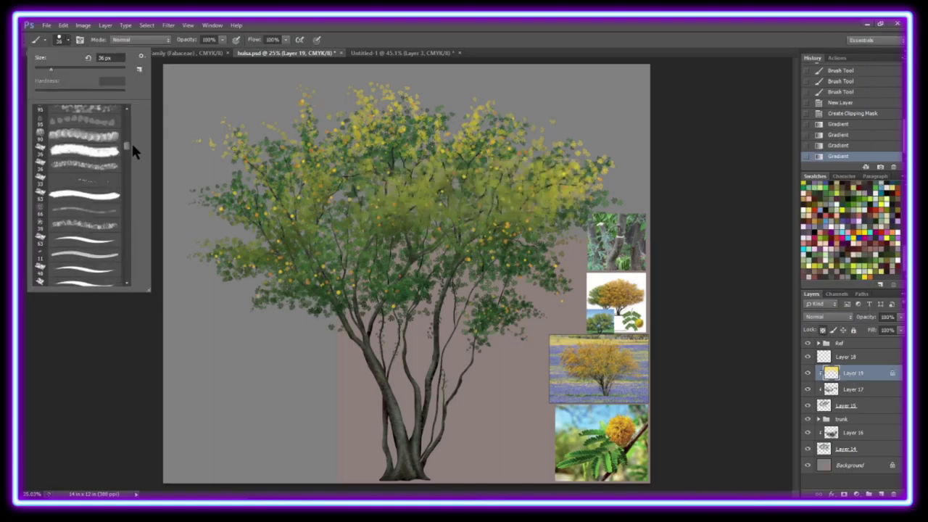
{"action": "key", "text": "F5"}
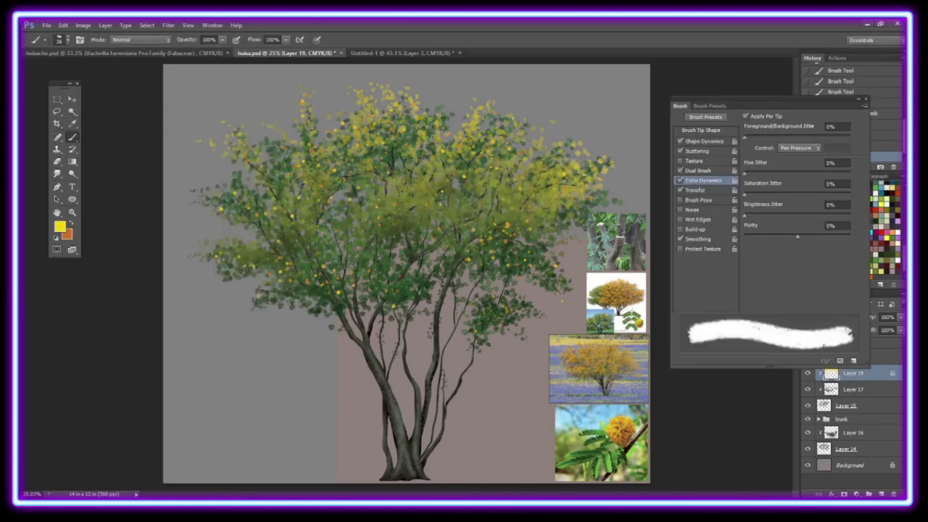
{"action": "left_click", "coordinate": [864, 99]}
{"action": "left_click", "coordinate": [829, 317]}
{"action": "left_click", "coordinate": [839, 258]}
{"action": "left_click", "coordinate": [828, 317]}
{"action": "left_click", "coordinate": [827, 166]}
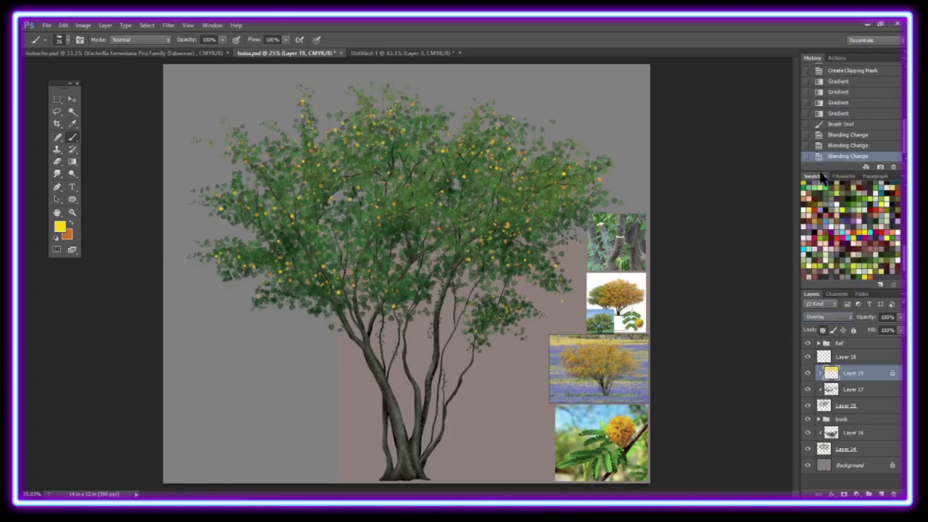
{"action": "left_click", "coordinate": [828, 317]}
{"action": "left_click", "coordinate": [822, 22]}
{"action": "left_click_drag", "start_coordinate": [901, 317], "coordinate": [875, 327]}
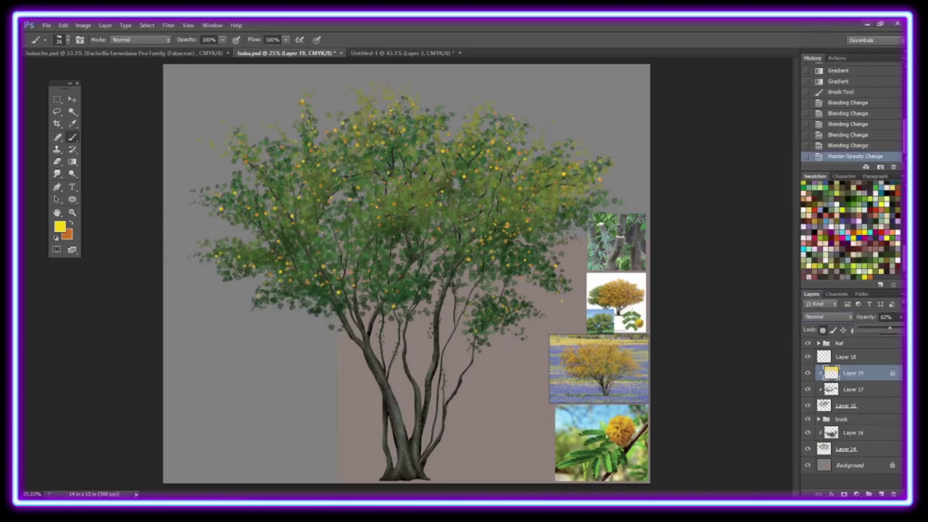
Add a layer clipped to Layer 16 with orange gradients over the treetop in Color mode.
{"action": "left_click", "coordinate": [853, 432]}
{"action": "left_click", "coordinate": [881, 494]}
{"action": "right_click", "coordinate": [851, 431]}
{"action": "left_click", "coordinate": [829, 207]}
{"action": "key", "text": "g"}
{"action": "left_click_drag", "start_coordinate": [304, 101], "coordinate": [312, 174]}
{"action": "left_click_drag", "start_coordinate": [399, 109], "coordinate": [406, 167]}
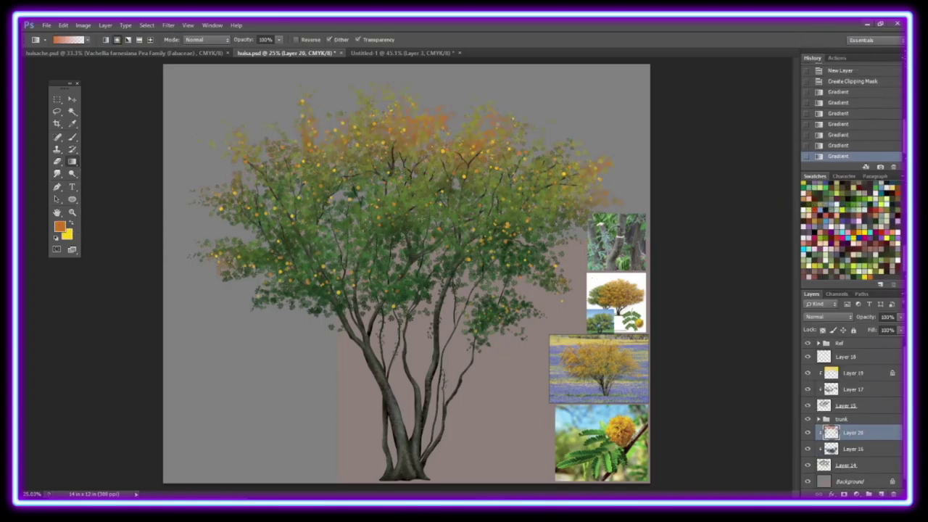
{"action": "left_click_drag", "start_coordinate": [333, 203], "coordinate": [471, 210]}
{"action": "left_click", "coordinate": [829, 317]}
{"action": "left_click", "coordinate": [825, 316]}
Add a clipped layer of yellow gradient blobs on the treetop and change its blend mode.
{"action": "left_click", "coordinate": [849, 369]}
{"action": "key", "text": "ctrl+shift+alt+n"}
{"action": "key", "text": "ctrl+alt+g"}
{"action": "key", "text": "x"}
{"action": "left_click_drag", "start_coordinate": [363, 87], "coordinate": [370, 152]}
{"action": "left_click_drag", "start_coordinate": [406, 282], "coordinate": [413, 312]}
{"action": "left_click_drag", "start_coordinate": [326, 261], "coordinate": [330, 286]}
{"action": "left_click_drag", "start_coordinate": [239, 239], "coordinate": [243, 264]}
{"action": "left_click_drag", "start_coordinate": [486, 214], "coordinate": [490, 243]}
{"action": "left_click", "coordinate": [829, 317]}
{"action": "left_click", "coordinate": [827, 308]}
Paint more yellow gradients on clipped Layer 22 and lower its opacity to 38%.
{"action": "left_click", "coordinate": [881, 493]}
{"action": "key", "text": "ctrl+alt+g"}
{"action": "left_click_drag", "start_coordinate": [268, 152], "coordinate": [276, 265]}
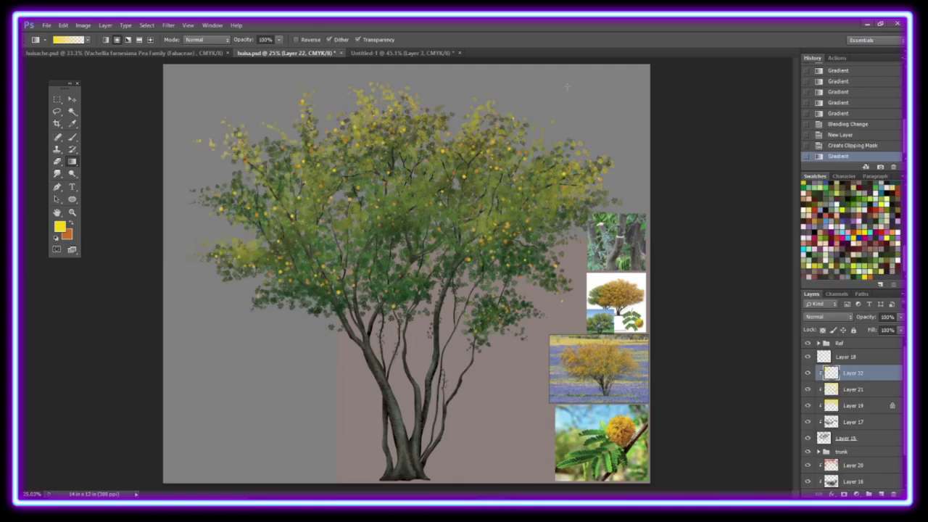
{"action": "left_click_drag", "start_coordinate": [536, 145], "coordinate": [544, 217]}
{"action": "left_click_drag", "start_coordinate": [377, 160], "coordinate": [384, 218]}
{"action": "left_click", "coordinate": [900, 317]}
{"action": "left_click_drag", "start_coordinate": [901, 328], "coordinate": [876, 334]}
Add a layer clipped to Layer 20 with yellow gradient highlights across the crown.
{"action": "left_click", "coordinate": [852, 464]}
{"action": "key", "text": "ctrl+shift+alt+n"}
{"action": "key", "text": "ctrl+alt+g"}
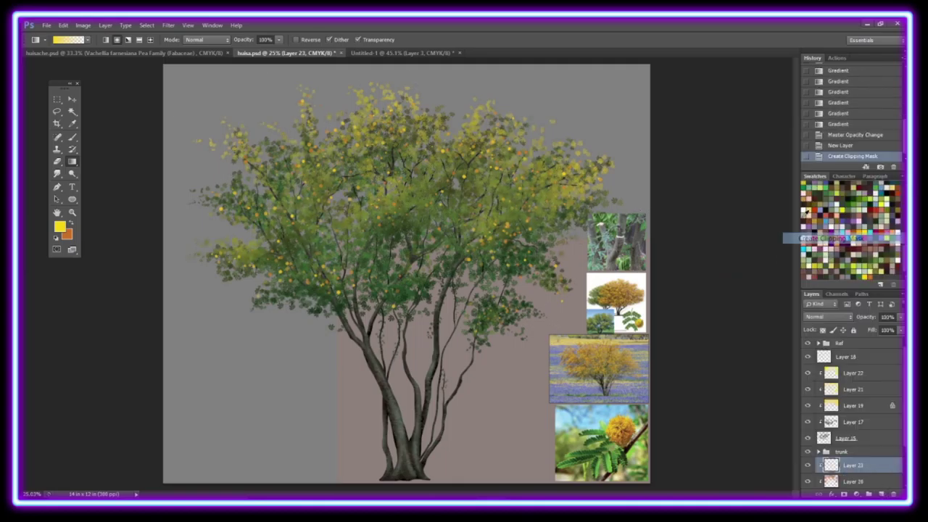
{"action": "left_click_drag", "start_coordinate": [268, 123], "coordinate": [276, 174]}
{"action": "left_click_drag", "start_coordinate": [566, 203], "coordinate": [572, 290]}
{"action": "left_click_drag", "start_coordinate": [406, 109], "coordinate": [413, 148]}
{"action": "left_click_drag", "start_coordinate": [584, 149], "coordinate": [591, 182]}
{"action": "left_click_drag", "start_coordinate": [333, 109], "coordinate": [340, 163]}
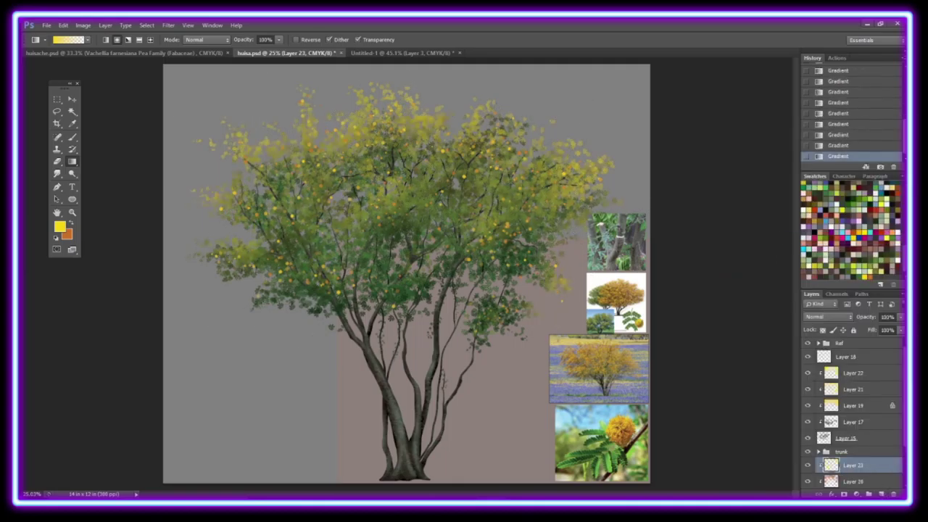
{"action": "left_click_drag", "start_coordinate": [493, 116], "coordinate": [497, 149]}
{"action": "left_click_drag", "start_coordinate": [337, 171], "coordinate": [340, 213]}
Add a new empty layer above Layer 18 for further brush painting.
{"action": "left_click", "coordinate": [837, 371]}
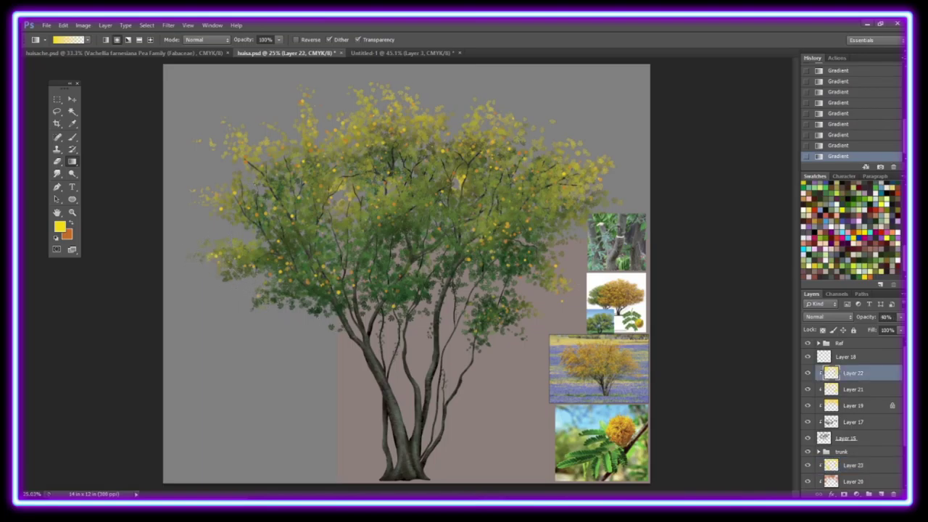
{"action": "scroll", "coordinate": [820, 406], "scroll_direction": "down", "scroll_amount": 1}
{"action": "left_click", "coordinate": [821, 437]}
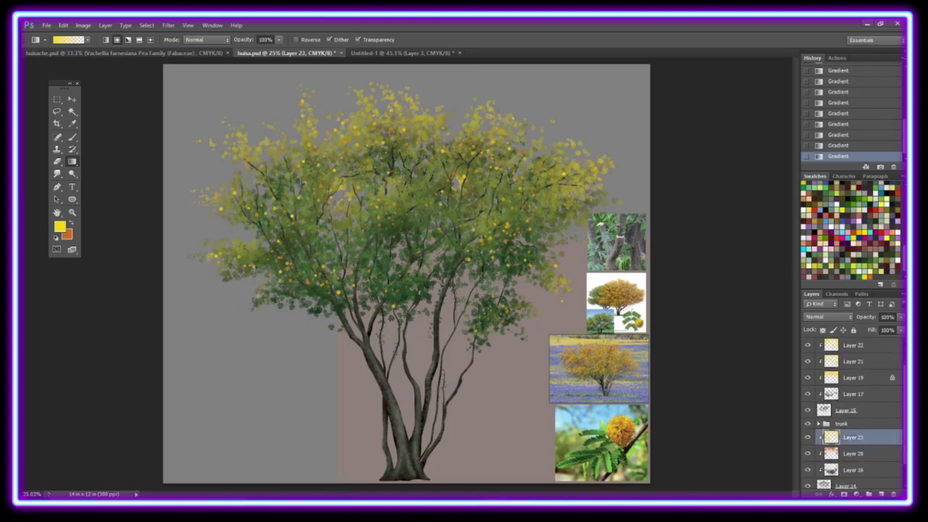
{"action": "scroll", "coordinate": [841, 406], "scroll_direction": "up", "scroll_amount": 2}
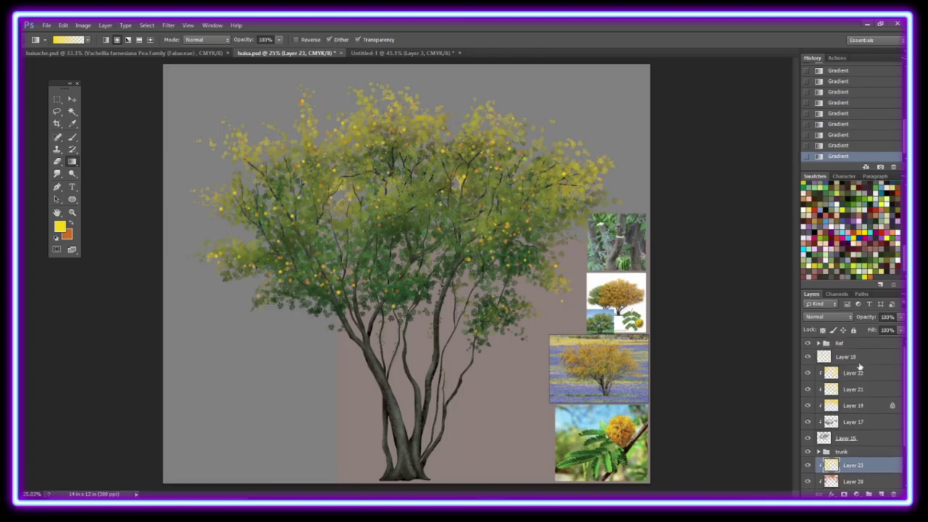
{"action": "left_click", "coordinate": [844, 356]}
{"action": "left_click", "coordinate": [881, 493]}
{"action": "key", "text": "b"}
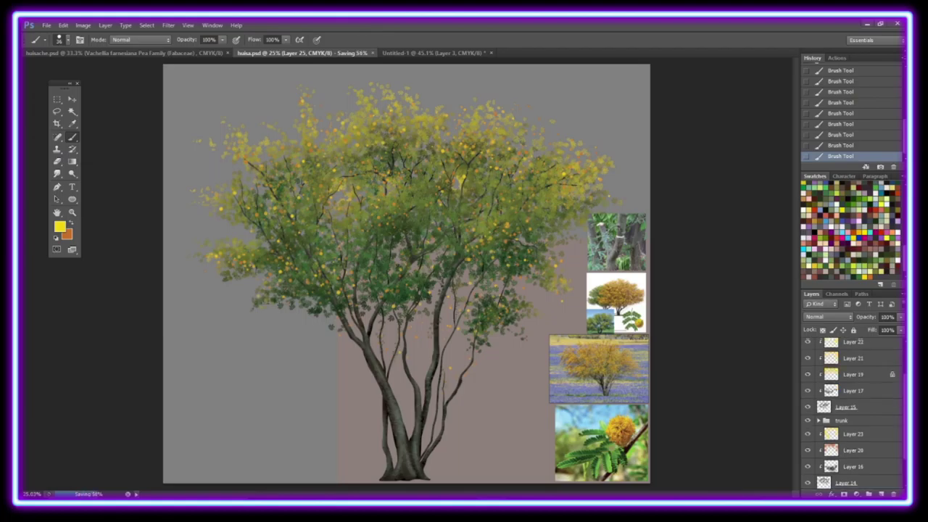
Group the tree layers, then stamp a compound leaf, shrink it and rotate it beside the tree.
{"action": "key", "text": "ctrl+g"}
{"action": "right_click", "coordinate": [844, 353]}
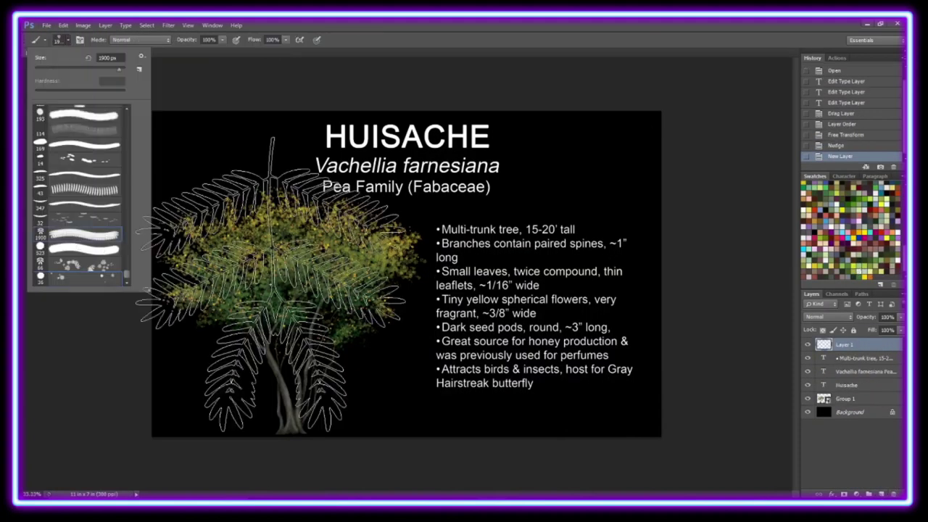
{"action": "left_click", "coordinate": [272, 284]}
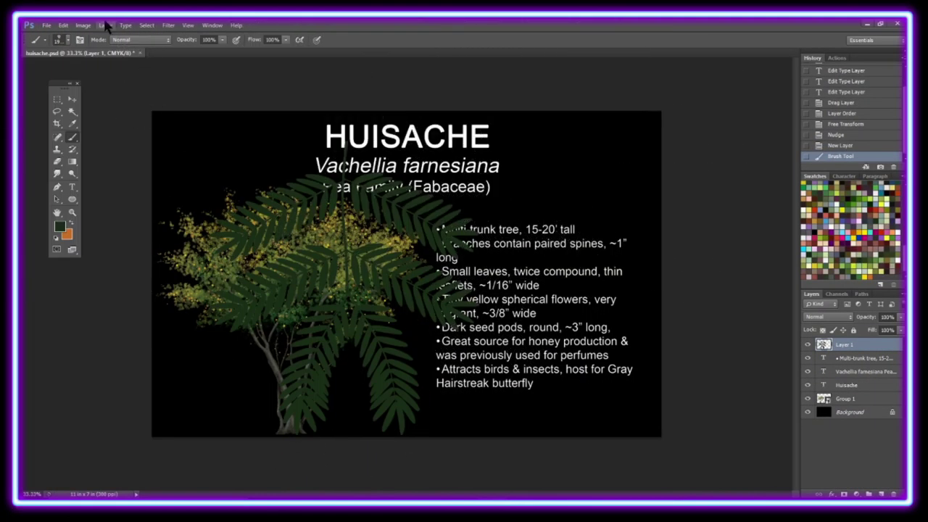
{"action": "left_click", "coordinate": [63, 24]}
{"action": "left_click", "coordinate": [247, 278]}
{"action": "left_click_drag", "start_coordinate": [333, 348], "coordinate": [275, 341]}
{"action": "mouse_move", "coordinate": [330, 241]}
{"action": "left_mouse_down"}
{"action": "mouse_move", "coordinate": [255, 317]}
{"action": "mouse_move", "coordinate": [286, 341]}
{"action": "mouse_move", "coordinate": [227, 346]}
{"action": "left_mouse_up"}
{"action": "left_click", "coordinate": [71, 99]}
{"action": "key", "text": "Return"}
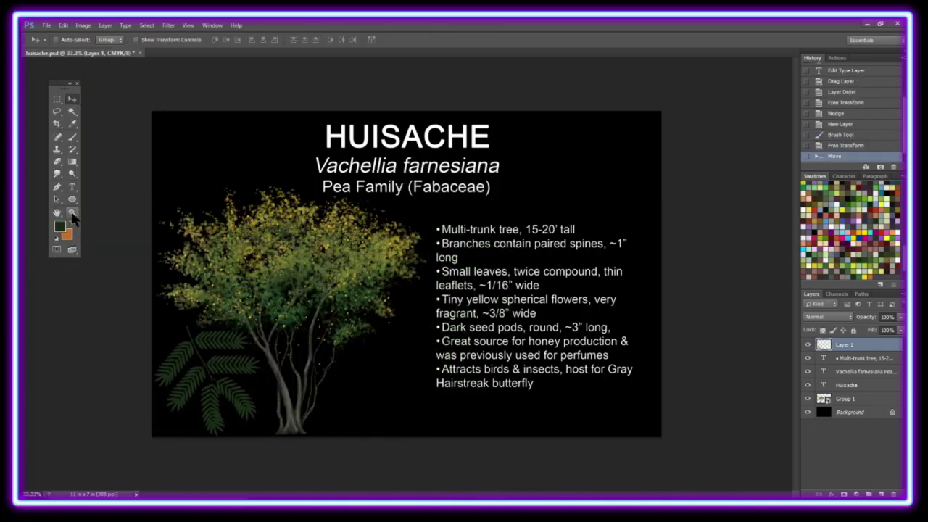
{"action": "left_click", "coordinate": [71, 212]}
{"action": "left_click", "coordinate": [428, 154]}
Open the huisa.psd reference and sample a leaf green from the photo.
{"action": "left_click", "coordinate": [47, 25]}
{"action": "left_click", "coordinate": [29, 47]}
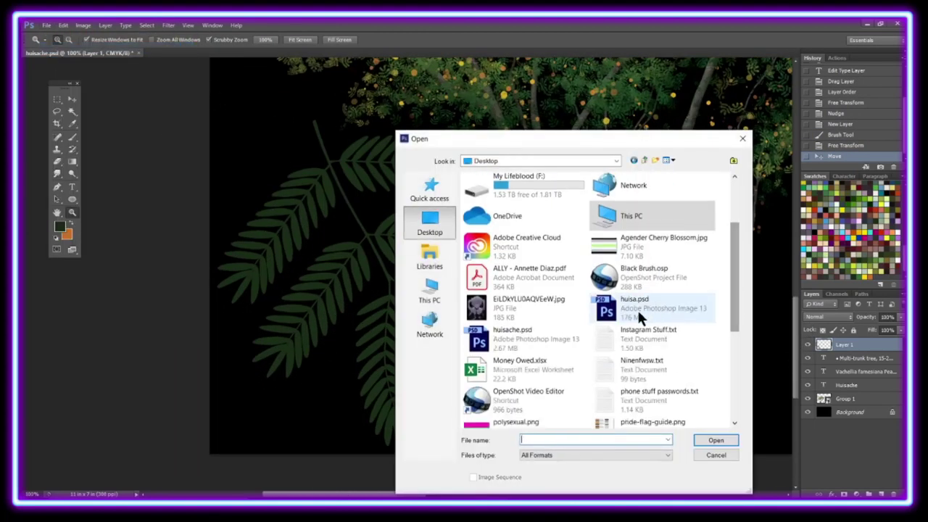
{"action": "double_click", "coordinate": [642, 305]}
{"action": "left_click", "coordinate": [600, 435]}
{"action": "left_click", "coordinate": [551, 326]}
{"action": "left_click", "coordinate": [72, 124]}
{"action": "left_click", "coordinate": [357, 144]}
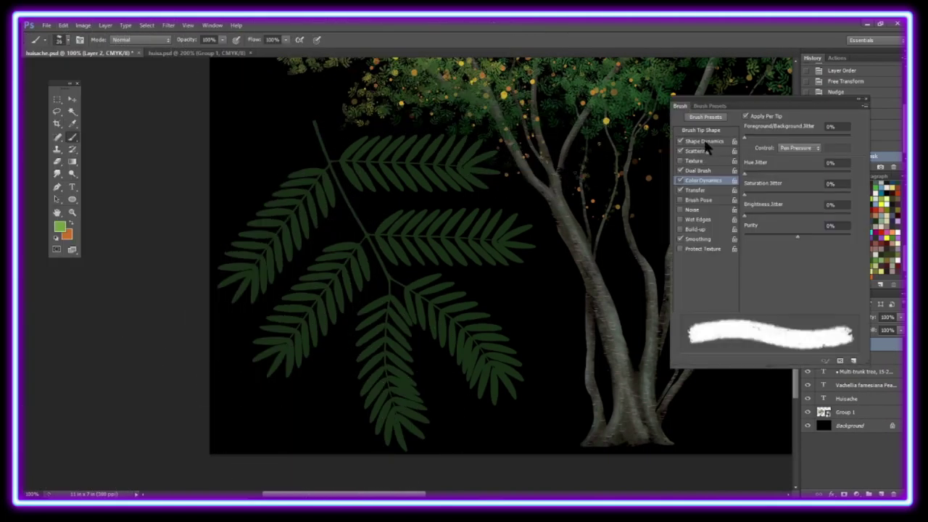
Set Color Dynamics Foreground/Background Jitter to 62% and choose a new background colour.
{"action": "left_click", "coordinate": [703, 140]}
{"action": "left_click", "coordinate": [702, 180]}
{"action": "left_click_drag", "start_coordinate": [744, 136], "coordinate": [810, 136]}
{"action": "left_click", "coordinate": [67, 234]}
{"action": "left_click", "coordinate": [375, 341]}
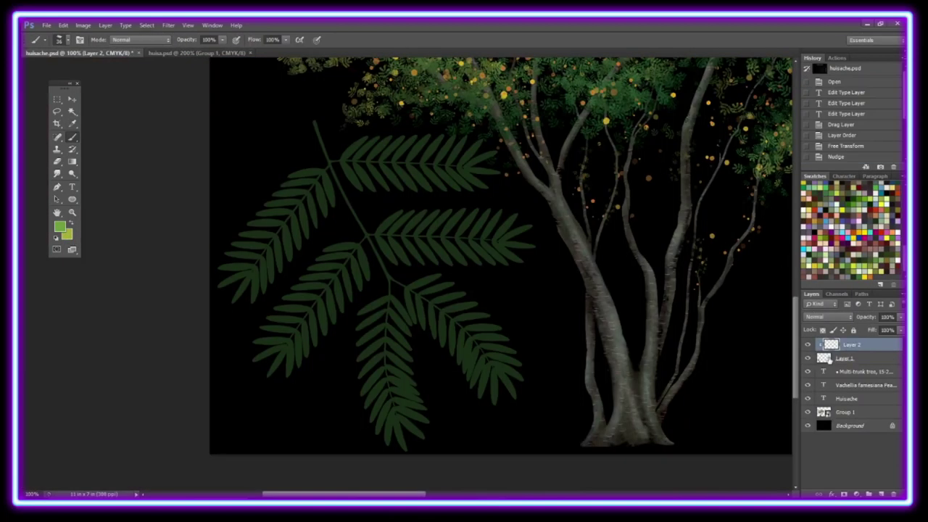
Paint light-green strokes along the top stem and the remaining leaf stems.
{"action": "left_click_drag", "start_coordinate": [314, 122], "coordinate": [348, 203]}
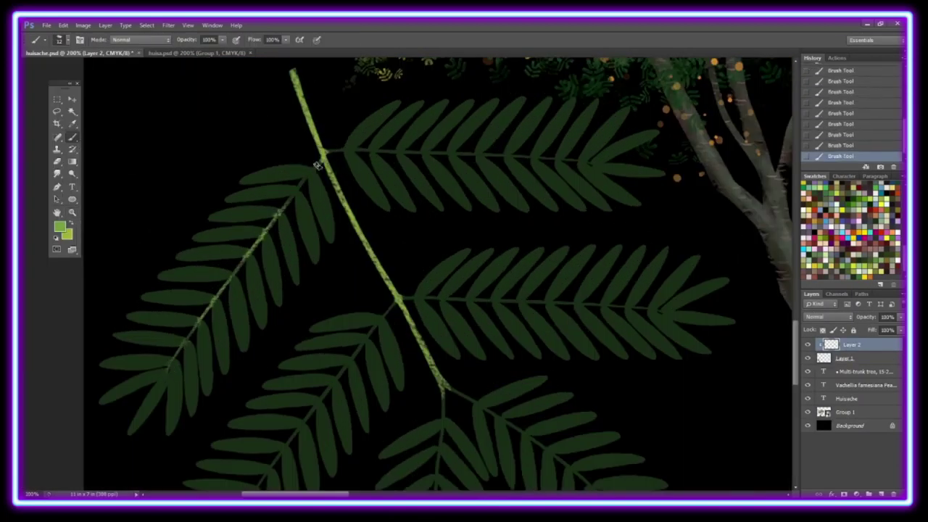
{"action": "left_click_drag", "start_coordinate": [325, 153], "coordinate": [592, 162]}
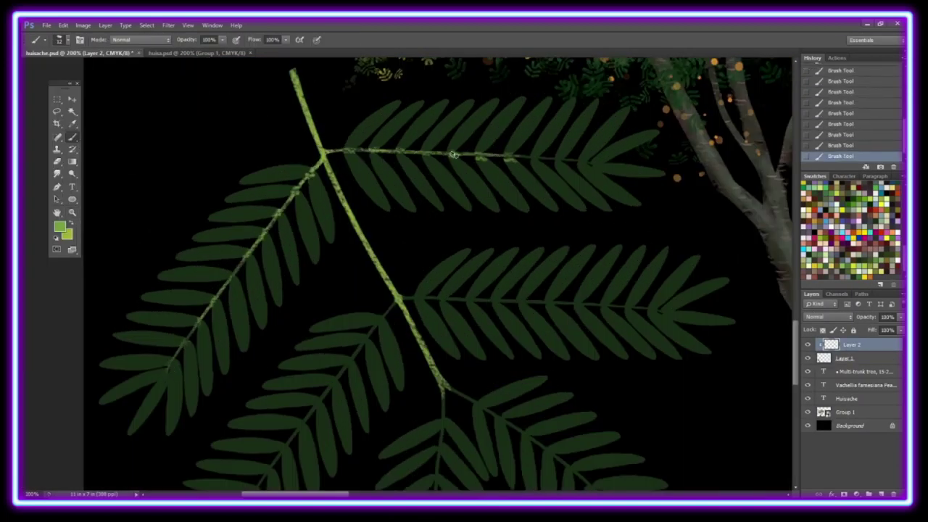
{"action": "scroll", "coordinate": [592, 163], "scroll_direction": "down", "scroll_amount": 5}
{"action": "mouse_move", "coordinate": [442, 212]}
{"action": "left_mouse_down"}
{"action": "mouse_move", "coordinate": [453, 471]}
{"action": "mouse_move", "coordinate": [595, 315]}
{"action": "mouse_move", "coordinate": [656, 392]}
{"action": "left_mouse_up"}
{"action": "mouse_move", "coordinate": [239, 337]}
{"action": "left_mouse_down"}
{"action": "mouse_move", "coordinate": [399, 118]}
{"action": "mouse_move", "coordinate": [660, 131]}
{"action": "left_mouse_up"}
Erase stray stem paint with the Eraser while zoomed in to 400%.
{"action": "left_click", "coordinate": [58, 161]}
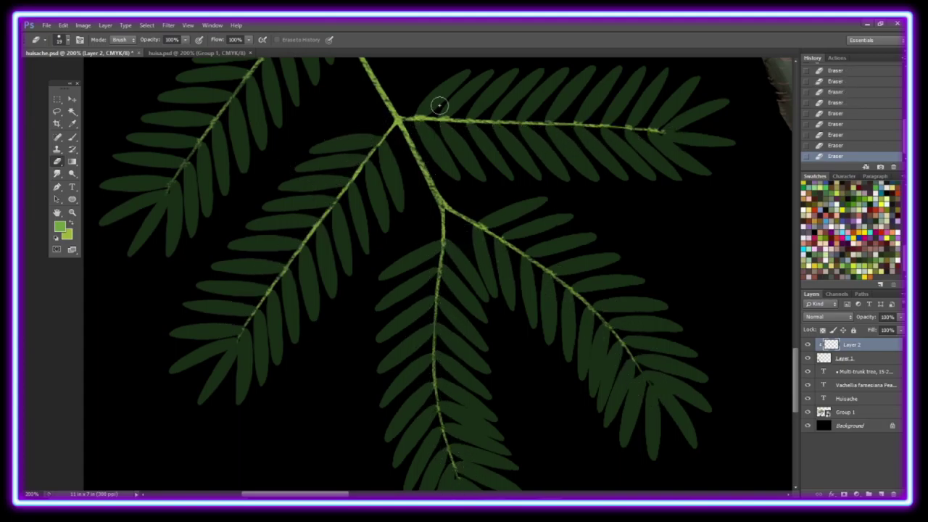
{"action": "scroll", "coordinate": [466, 174], "scroll_direction": "up", "scroll_amount": 5}
{"action": "scroll", "coordinate": [319, 174], "scroll_direction": "up", "scroll_amount": 2, "text": "alt"}
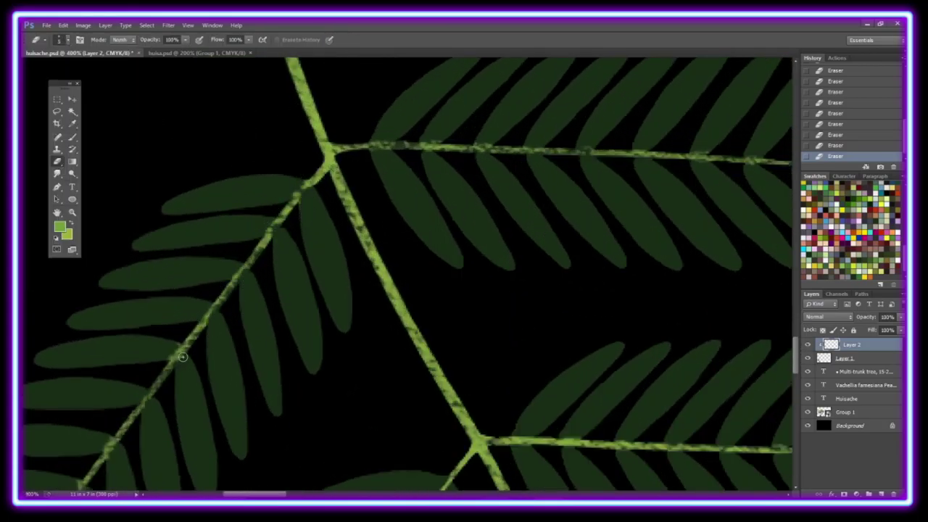
{"action": "scroll", "coordinate": [183, 356], "scroll_direction": "up", "scroll_amount": 3}
{"action": "scroll", "coordinate": [388, 253], "scroll_direction": "left", "scroll_amount": 10}
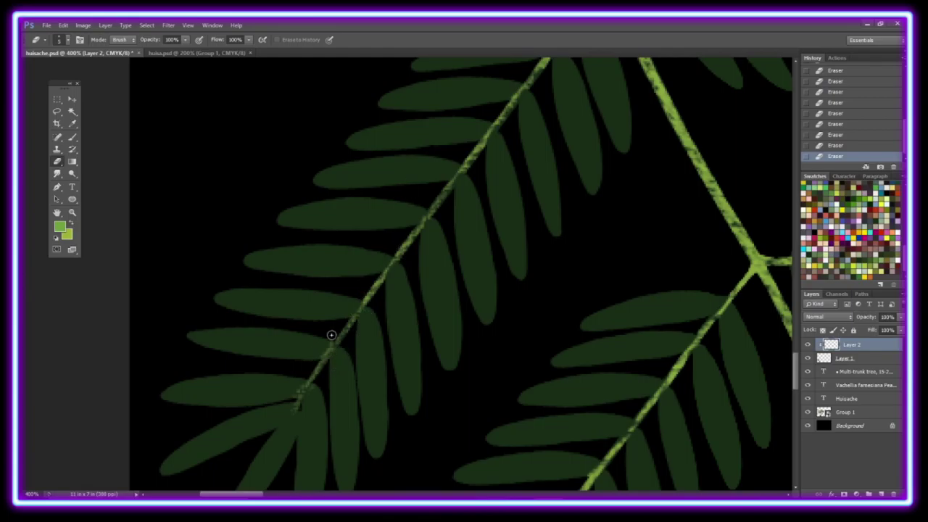
{"action": "scroll", "coordinate": [295, 400], "scroll_direction": "right", "scroll_amount": 4}
{"action": "scroll", "coordinate": [295, 401], "scroll_direction": "up", "scroll_amount": 5}
{"action": "scroll", "coordinate": [175, 409], "scroll_direction": "down", "scroll_amount": 4}
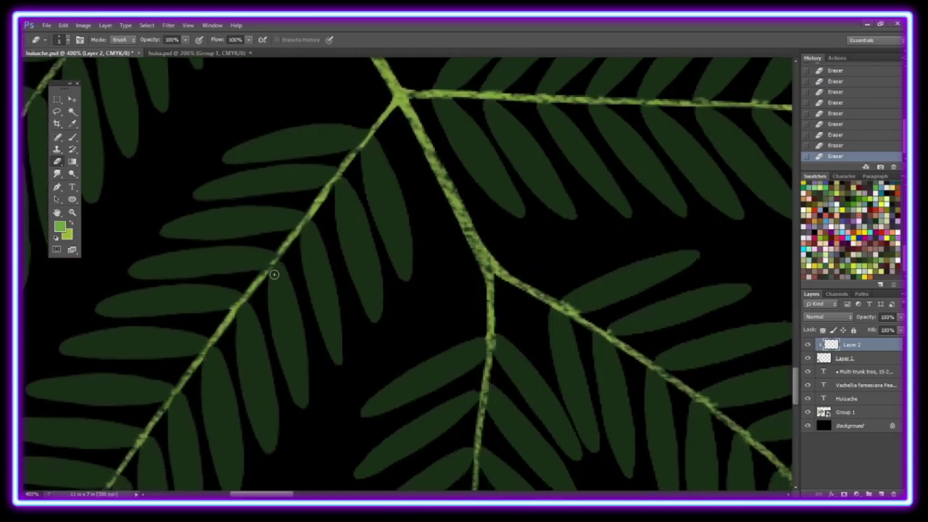
{"action": "scroll", "coordinate": [793, 392], "scroll_direction": "down", "scroll_amount": 4}
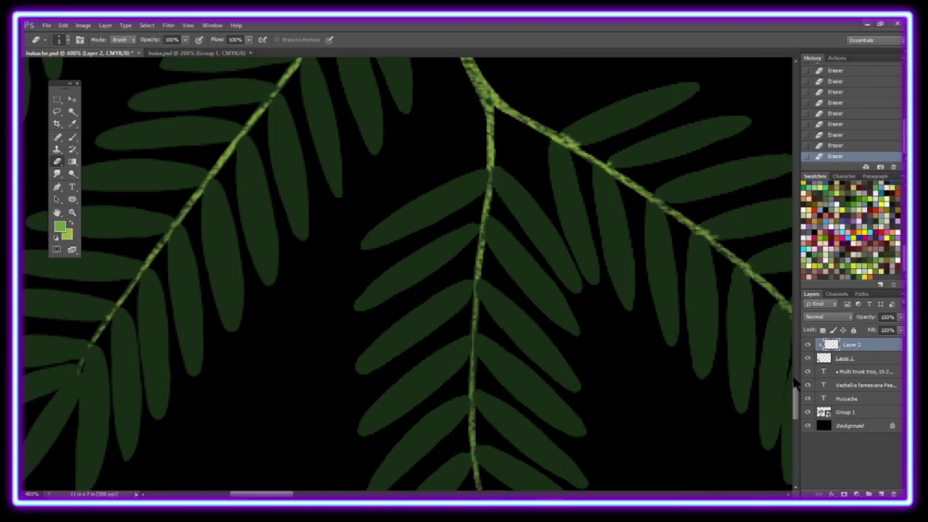
{"action": "scroll", "coordinate": [795, 384], "scroll_direction": "down", "scroll_amount": 5}
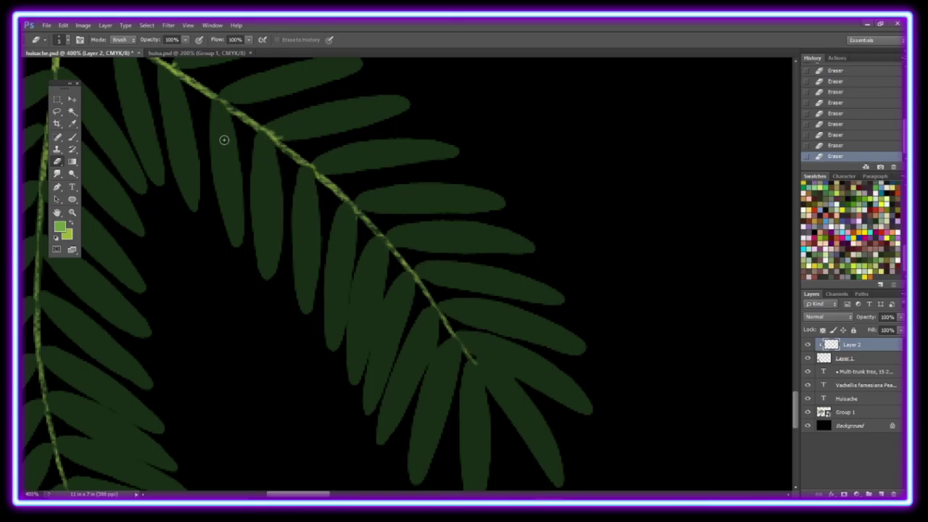
{"action": "scroll", "coordinate": [224, 140], "scroll_direction": "up", "scroll_amount": 2}
{"action": "scroll", "coordinate": [449, 326], "scroll_direction": "up", "scroll_amount": 5}
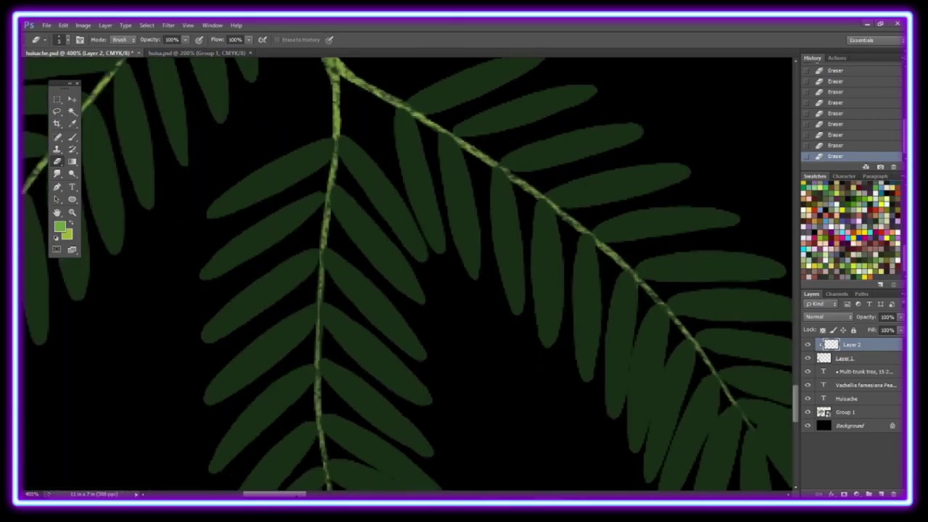
{"action": "scroll", "coordinate": [422, 228], "scroll_direction": "up", "scroll_amount": 2}
{"action": "left_click_drag", "start_coordinate": [564, 233], "coordinate": [175, 238]}
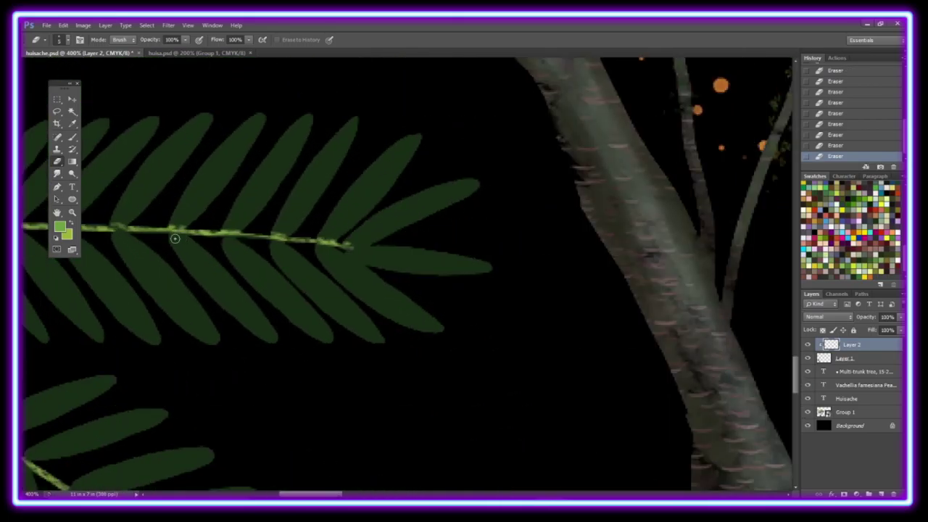
View the whole compound leaf at actual size.
{"action": "scroll", "coordinate": [226, 225], "scroll_direction": "left", "scroll_amount": 3}
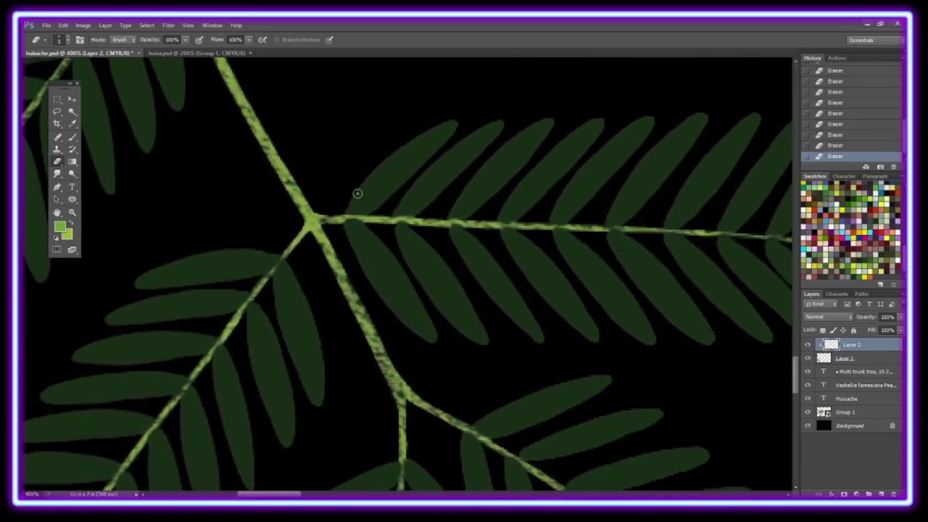
{"action": "scroll", "coordinate": [215, 219], "scroll_direction": "left", "scroll_amount": 2}
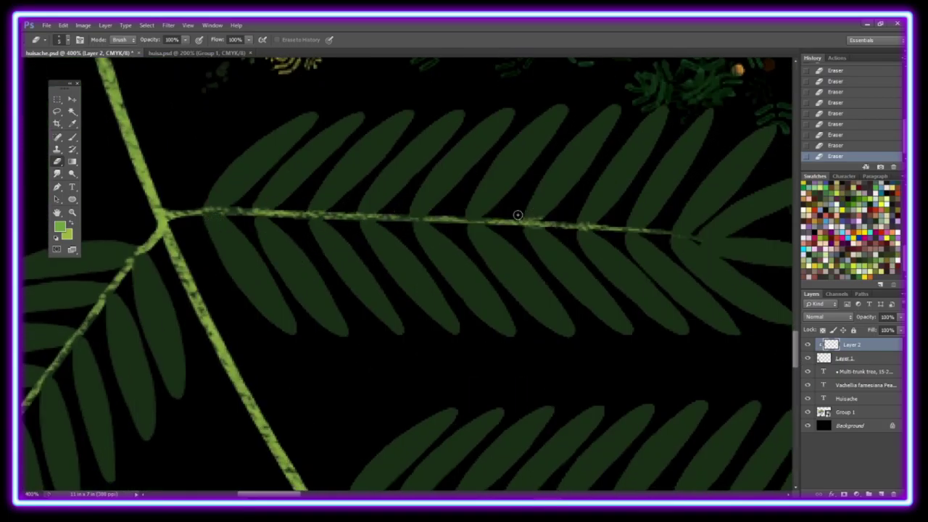
{"action": "double_click", "coordinate": [57, 212]}
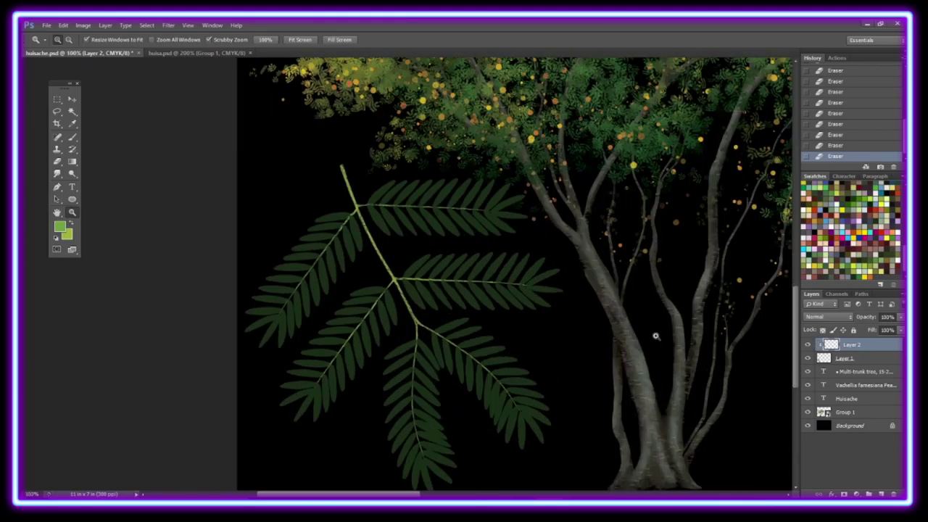
Add Layer 3 and lower the brush opacity to 22% for soft painting.
{"action": "key", "text": "ctrl+shift+n"}
{"action": "key", "text": "Return"}
{"action": "key", "text": "b"}
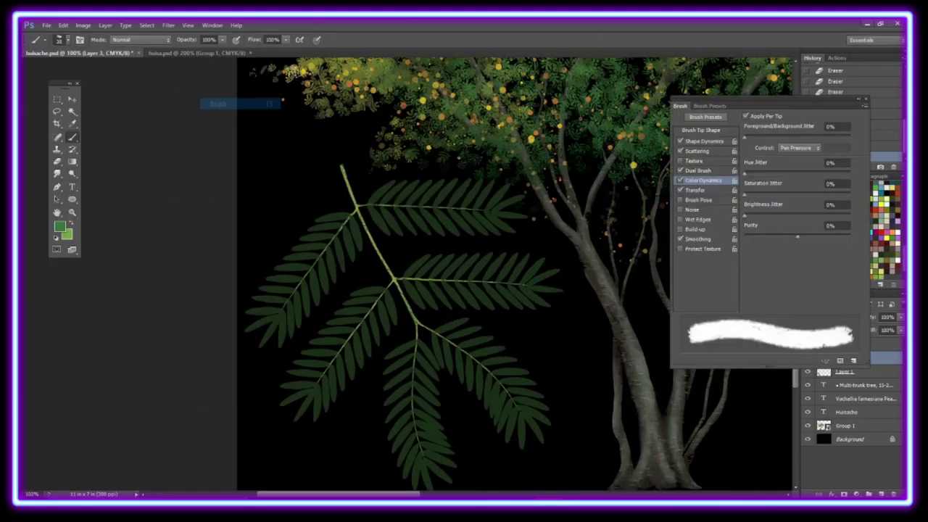
{"action": "key", "text": "F5"}
{"action": "left_click_drag", "start_coordinate": [284, 326], "coordinate": [345, 250]}
{"action": "key", "text": "ctrl+z"}
{"action": "left_click", "coordinate": [694, 189]}
{"action": "key", "text": "2"}
{"action": "key", "text": "2"}
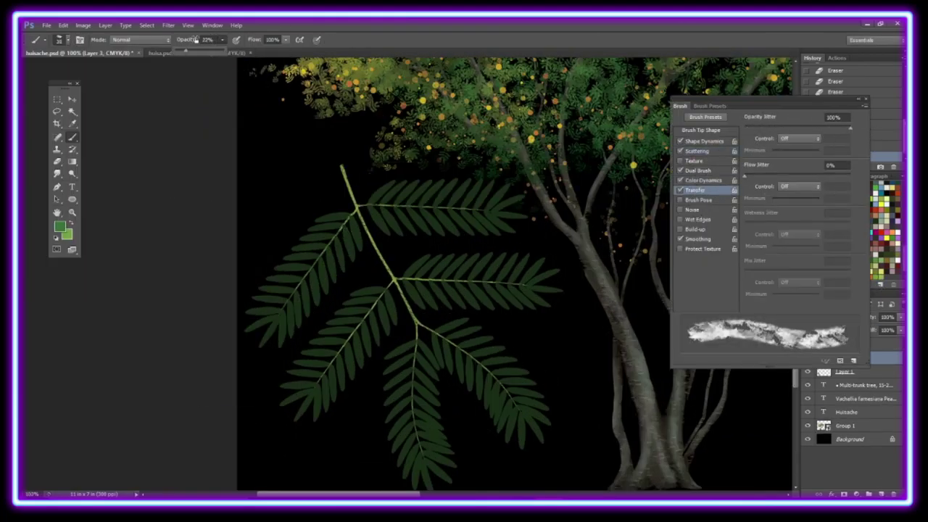
Lighten the upper, left, lower and right leaflets with soft green strokes.
{"action": "left_click_drag", "start_coordinate": [388, 225], "coordinate": [507, 210]}
{"action": "left_click_drag", "start_coordinate": [355, 312], "coordinate": [329, 392]}
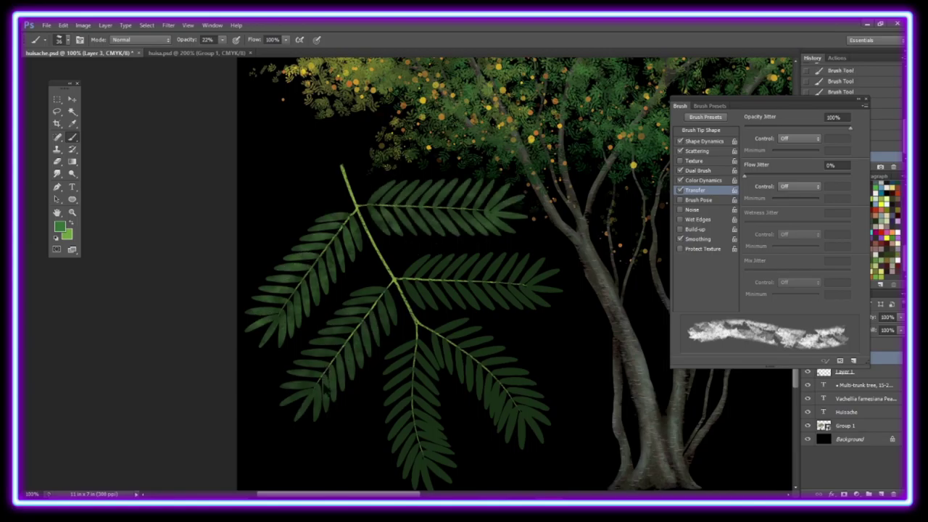
{"action": "left_click_drag", "start_coordinate": [391, 304], "coordinate": [442, 442]}
{"action": "left_click_drag", "start_coordinate": [464, 355], "coordinate": [514, 393]}
{"action": "left_click_drag", "start_coordinate": [442, 293], "coordinate": [533, 301]}
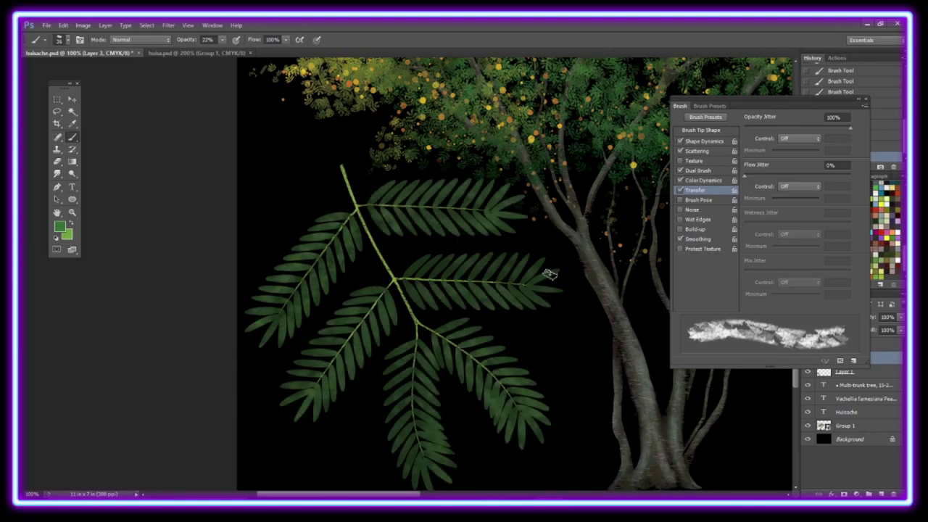
{"action": "left_click_drag", "start_coordinate": [413, 261], "coordinate": [532, 304]}
{"action": "left_click_drag", "start_coordinate": [296, 297], "coordinate": [312, 363]}
{"action": "left_click_drag", "start_coordinate": [381, 306], "coordinate": [426, 444]}
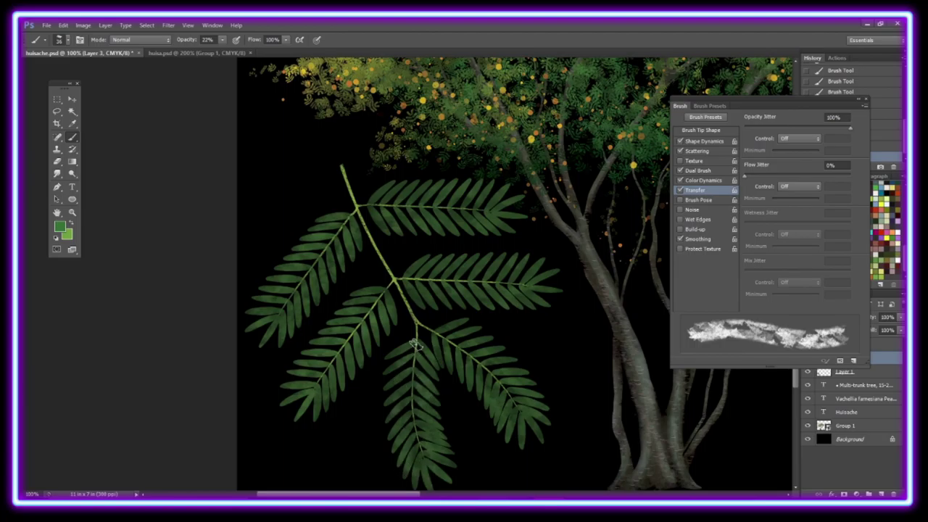
{"action": "key", "text": "F5"}
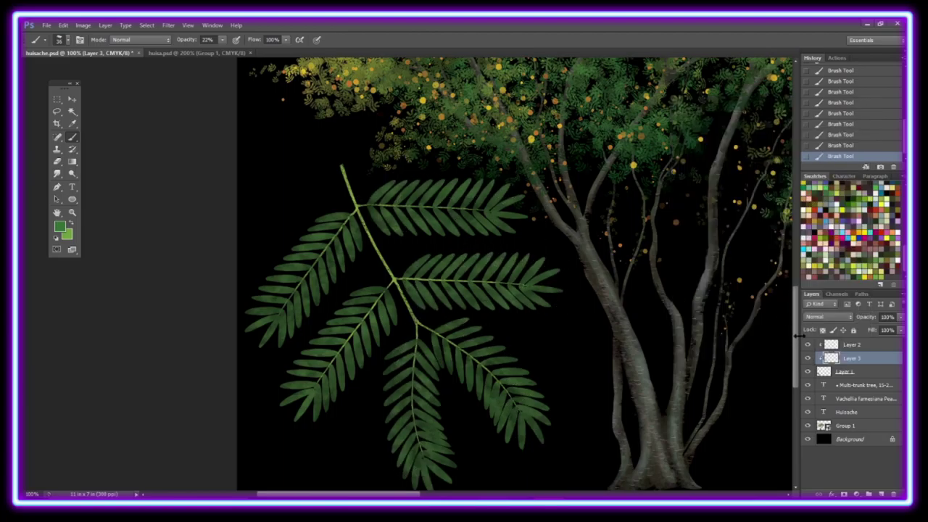
{"action": "scroll", "coordinate": [432, 346], "scroll_direction": "down", "scroll_amount": 2}
Add Layer 4 in Multiply mode, adjust its opacity, and view the huisa.psd reference.
{"action": "key", "text": "ctrl+shift+n"}
{"action": "key", "text": "Return"}
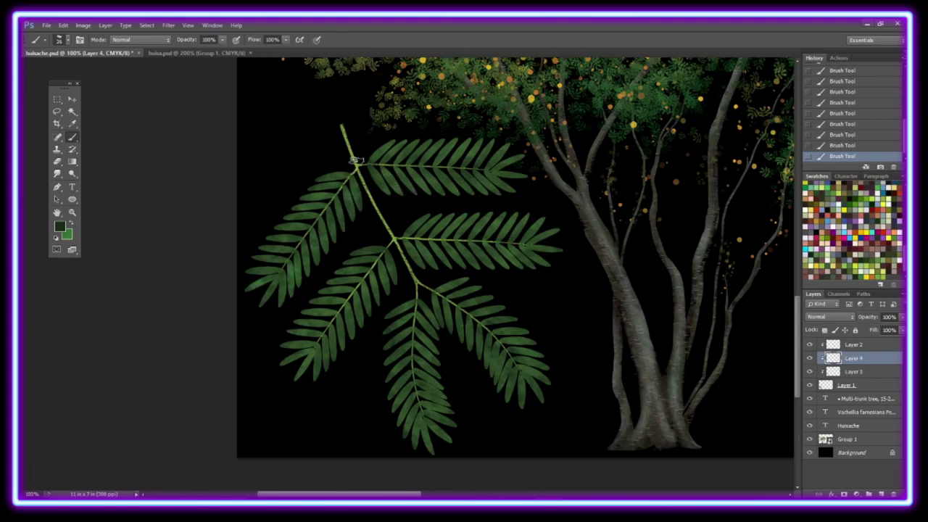
{"action": "key", "text": "shift+alt+m"}
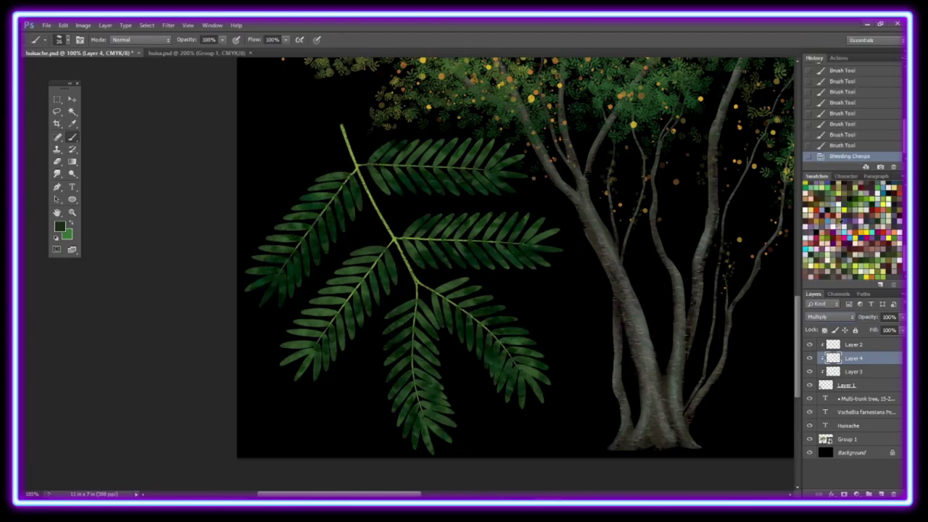
{"action": "left_click_drag", "start_coordinate": [859, 332], "coordinate": [870, 329]}
{"action": "key", "text": "ctrl+Tab"}
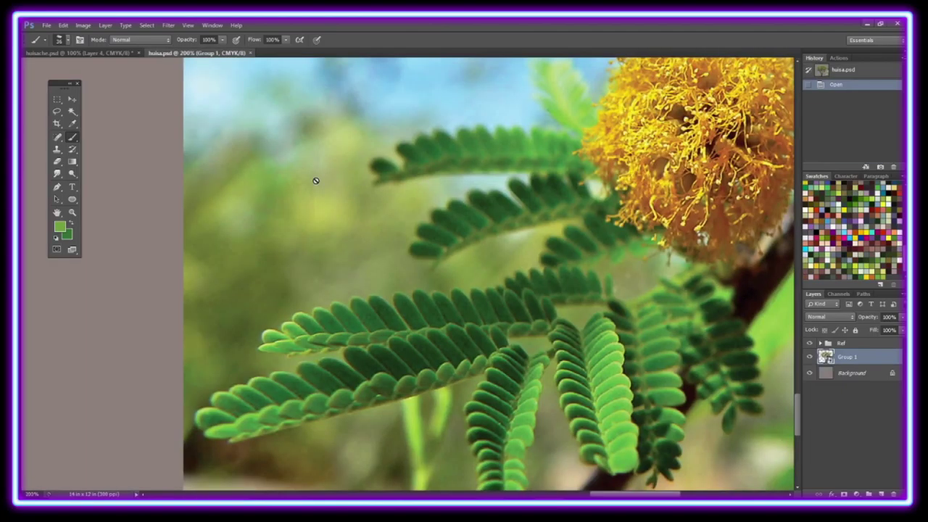
Add a new layer, zoom in on the leaflets, and set a 5 px yellow brush.
{"action": "left_click", "coordinate": [107, 58]}
{"action": "key", "text": "ctrl+shift+alt+n"}
{"action": "left_click", "coordinate": [366, 181], "text": "ctrl"}
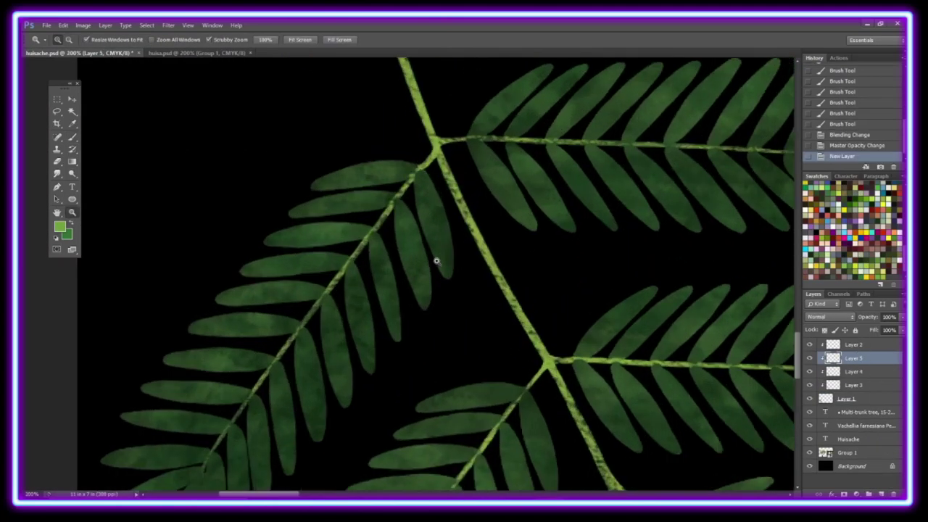
{"action": "left_click", "coordinate": [68, 40]}
{"action": "key", "text": "Escape"}
{"action": "key", "text": "bracketleft"}
{"action": "key", "text": "bracketleft"}
{"action": "key", "text": "bracketleft"}
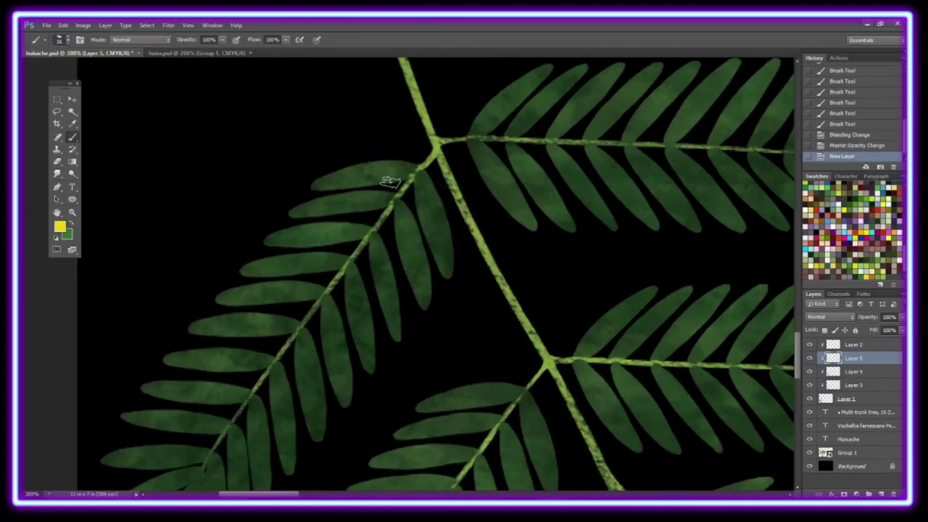
{"action": "left_click", "coordinate": [59, 40]}
{"action": "key", "text": "Escape"}
{"action": "left_click", "coordinate": [59, 40]}
Paint yellow outlines around the leaflets running down the stem to the lower-left ones.
{"action": "mouse_move", "coordinate": [419, 173]}
{"action": "left_mouse_down"}
{"action": "mouse_move", "coordinate": [448, 275]}
{"action": "mouse_move", "coordinate": [426, 175]}
{"action": "mouse_move", "coordinate": [428, 278]}
{"action": "left_mouse_up"}
{"action": "left_click_drag", "start_coordinate": [370, 234], "coordinate": [397, 341]}
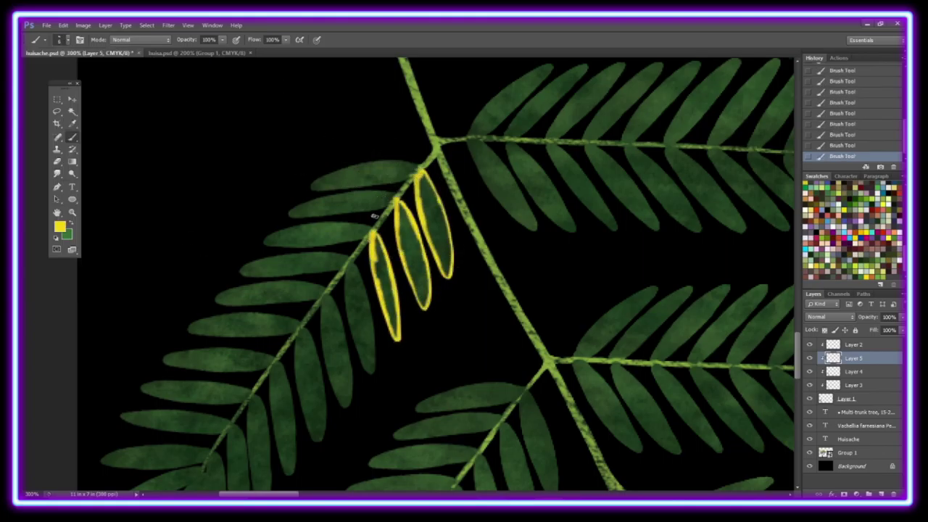
{"action": "mouse_move", "coordinate": [349, 262]}
{"action": "left_mouse_down"}
{"action": "mouse_move", "coordinate": [372, 373]}
{"action": "mouse_move", "coordinate": [348, 263]}
{"action": "left_mouse_up"}
{"action": "mouse_move", "coordinate": [325, 293]}
{"action": "left_mouse_down"}
{"action": "mouse_move", "coordinate": [324, 325]}
{"action": "mouse_move", "coordinate": [326, 297]}
{"action": "left_mouse_up"}
{"action": "mouse_move", "coordinate": [297, 329]}
{"action": "left_mouse_down"}
{"action": "mouse_move", "coordinate": [318, 441]}
{"action": "mouse_move", "coordinate": [303, 332]}
{"action": "left_mouse_up"}
{"action": "mouse_move", "coordinate": [276, 361]}
{"action": "left_mouse_down"}
{"action": "mouse_move", "coordinate": [403, 238]}
{"action": "mouse_move", "coordinate": [418, 275]}
{"action": "mouse_move", "coordinate": [390, 380]}
{"action": "left_mouse_up"}
{"action": "left_click_drag", "start_coordinate": [390, 380], "coordinate": [398, 276]}
{"action": "left_click_drag", "start_coordinate": [359, 304], "coordinate": [366, 411]}
{"action": "left_click_drag", "start_coordinate": [366, 411], "coordinate": [375, 301]}
{"action": "mouse_move", "coordinate": [337, 330]}
{"action": "left_mouse_down"}
{"action": "mouse_move", "coordinate": [330, 439]}
{"action": "mouse_move", "coordinate": [347, 333]}
{"action": "mouse_move", "coordinate": [271, 439]}
{"action": "mouse_move", "coordinate": [326, 349]}
{"action": "left_mouse_up"}
{"action": "left_click_drag", "start_coordinate": [325, 351], "coordinate": [229, 389]}
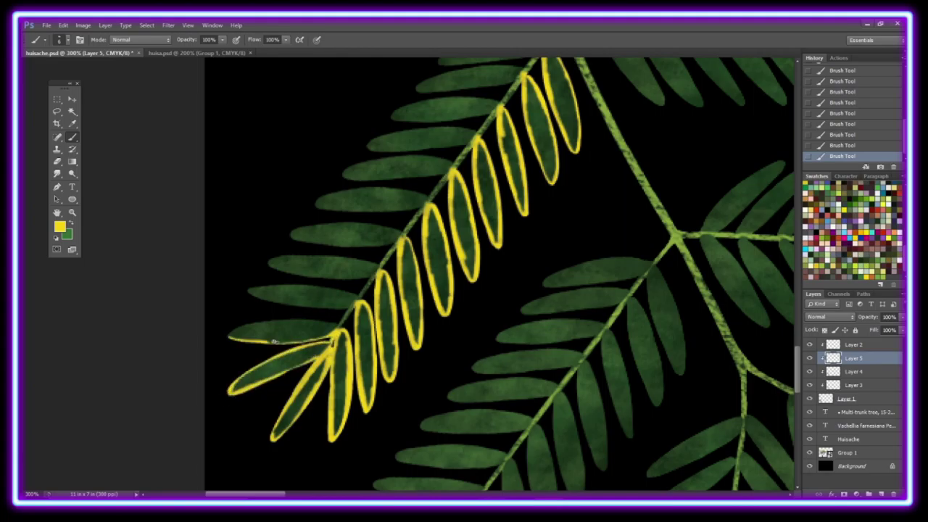
Outline the leaflets on the upper side of the branch in yellow.
{"action": "left_click_drag", "start_coordinate": [251, 292], "coordinate": [353, 303]}
{"action": "left_click_drag", "start_coordinate": [353, 303], "coordinate": [242, 295]}
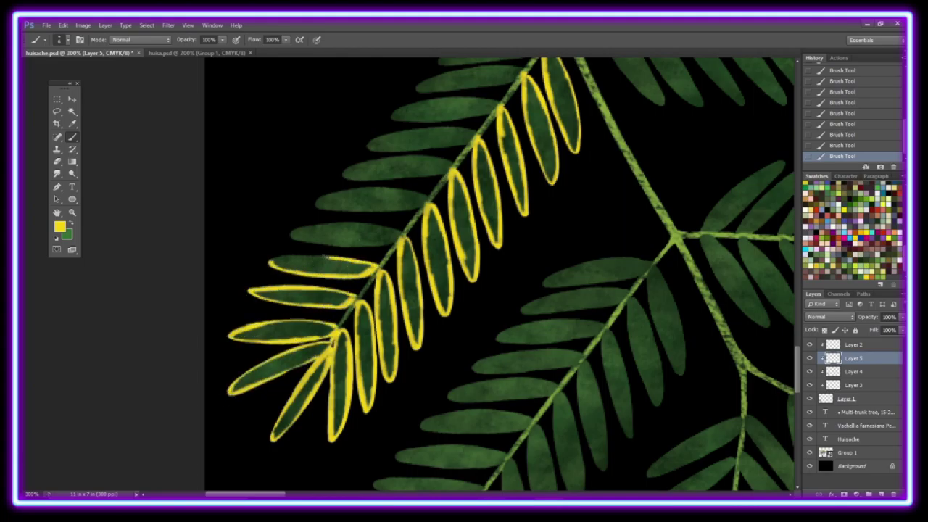
{"action": "left_click_drag", "start_coordinate": [391, 242], "coordinate": [291, 237]}
{"action": "left_click_drag", "start_coordinate": [292, 236], "coordinate": [396, 232]}
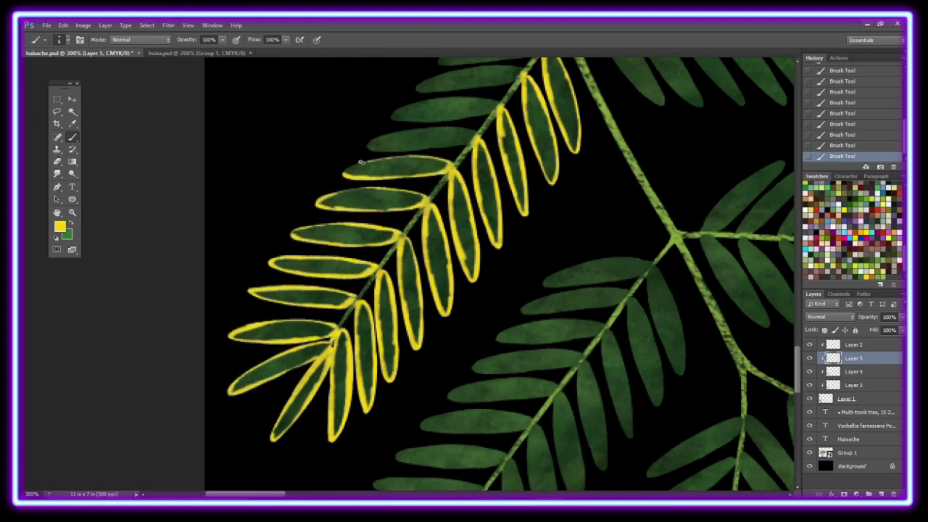
{"action": "left_click_drag", "start_coordinate": [361, 163], "coordinate": [419, 129]}
{"action": "mouse_move", "coordinate": [493, 109]}
{"action": "left_mouse_down"}
{"action": "mouse_move", "coordinate": [417, 89]}
{"action": "mouse_move", "coordinate": [521, 69]}
{"action": "left_mouse_up"}
{"action": "scroll", "coordinate": [508, 218], "scroll_direction": "up", "scroll_amount": 5}
{"action": "left_click_drag", "start_coordinate": [543, 198], "coordinate": [439, 214]}
Erase the yellow along the leaflets' inner edges near the stem.
{"action": "key", "text": "e"}
{"action": "left_click", "coordinate": [548, 209]}
{"action": "left_click_drag", "start_coordinate": [548, 208], "coordinate": [556, 279]}
{"action": "left_click_drag", "start_coordinate": [549, 203], "coordinate": [562, 233]}
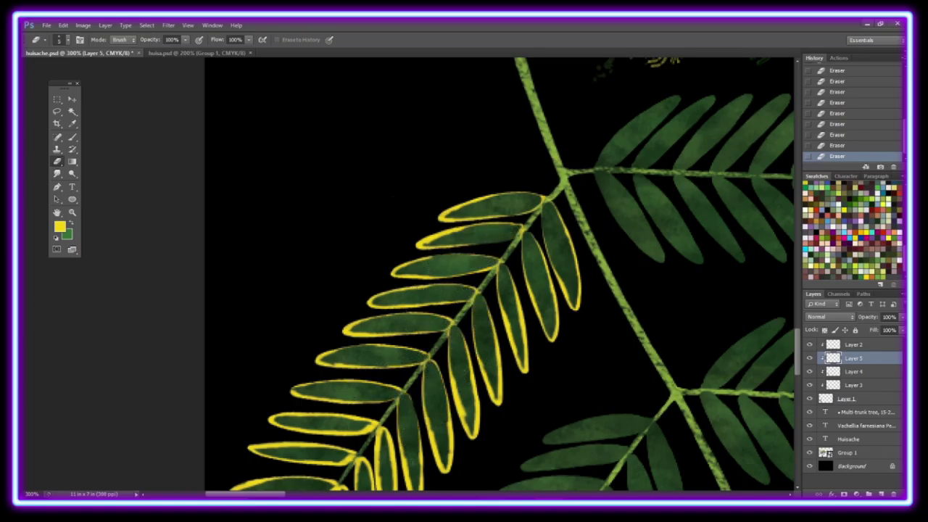
{"action": "scroll", "coordinate": [378, 326], "scroll_direction": "down", "scroll_amount": 5}
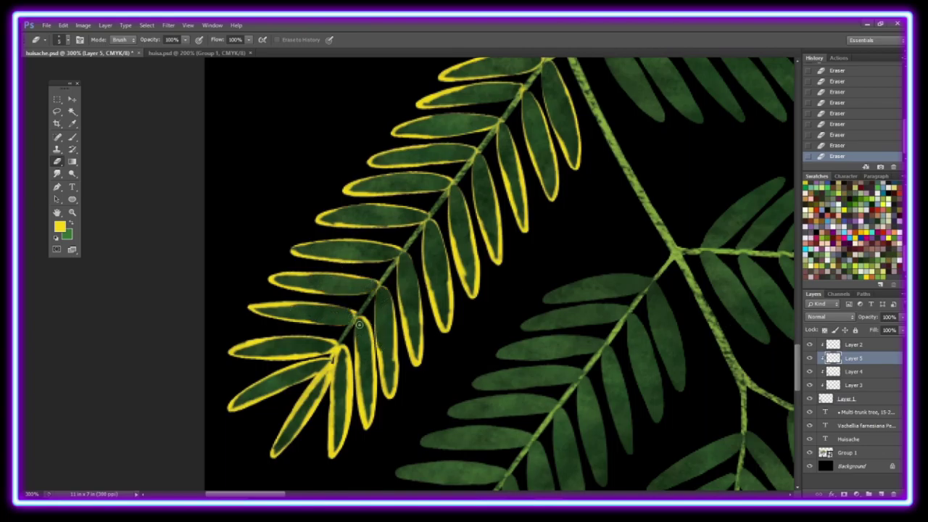
{"action": "left_click_drag", "start_coordinate": [358, 323], "coordinate": [340, 413]}
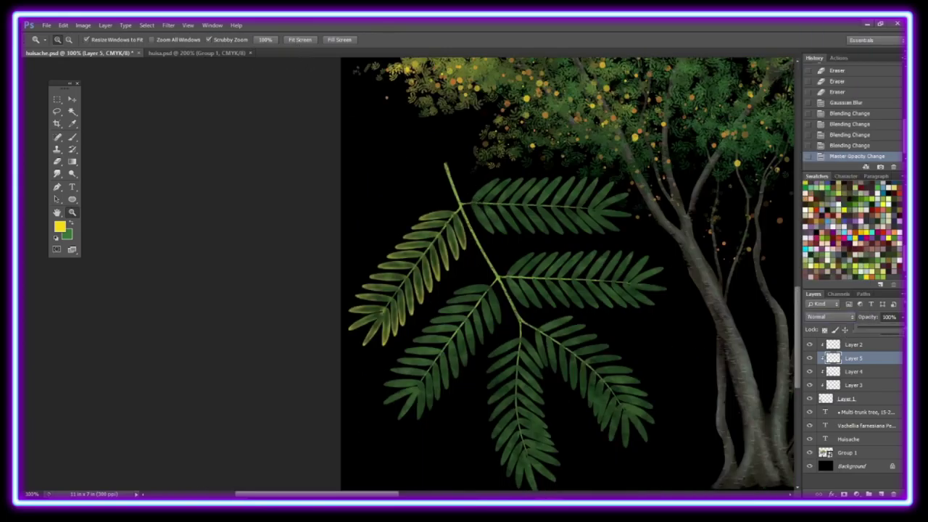
Lower the yellow edge layer to 70% opacity and add Layer 6.
{"action": "left_click_drag", "start_coordinate": [868, 317], "coordinate": [872, 322]}
{"action": "key", "text": "ctrl+alt+shift+n"}
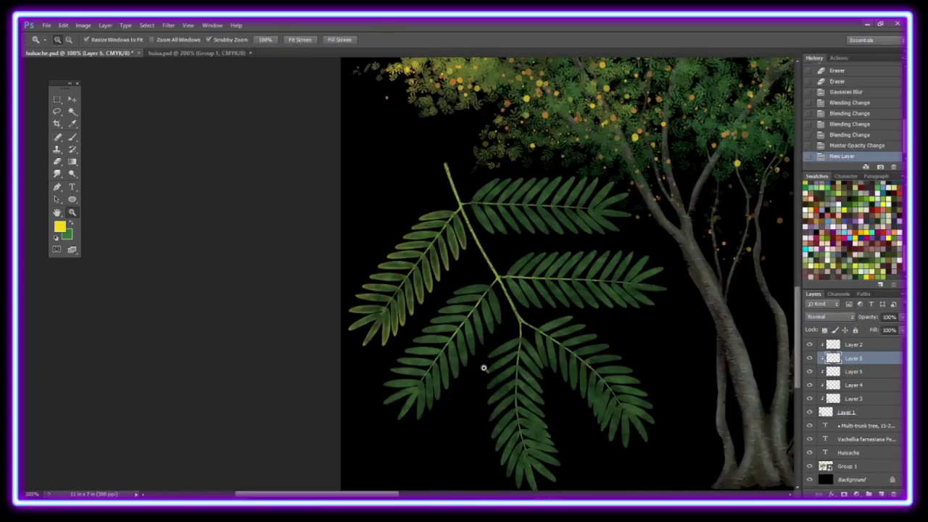
{"action": "left_click", "coordinate": [483, 368]}
{"action": "key", "text": "b"}
Paint yellow outlines around the first row of leaflets on the second branch.
{"action": "mouse_move", "coordinate": [490, 197]}
{"action": "left_mouse_down"}
{"action": "mouse_move", "coordinate": [492, 255]}
{"action": "mouse_move", "coordinate": [520, 304]}
{"action": "left_mouse_up"}
{"action": "left_click_drag", "start_coordinate": [470, 230], "coordinate": [498, 335]}
{"action": "left_click_drag", "start_coordinate": [442, 263], "coordinate": [468, 367]}
{"action": "left_click_drag", "start_coordinate": [443, 262], "coordinate": [471, 365]}
{"action": "left_click_drag", "start_coordinate": [418, 295], "coordinate": [442, 400]}
{"action": "left_click_drag", "start_coordinate": [420, 294], "coordinate": [445, 400]}
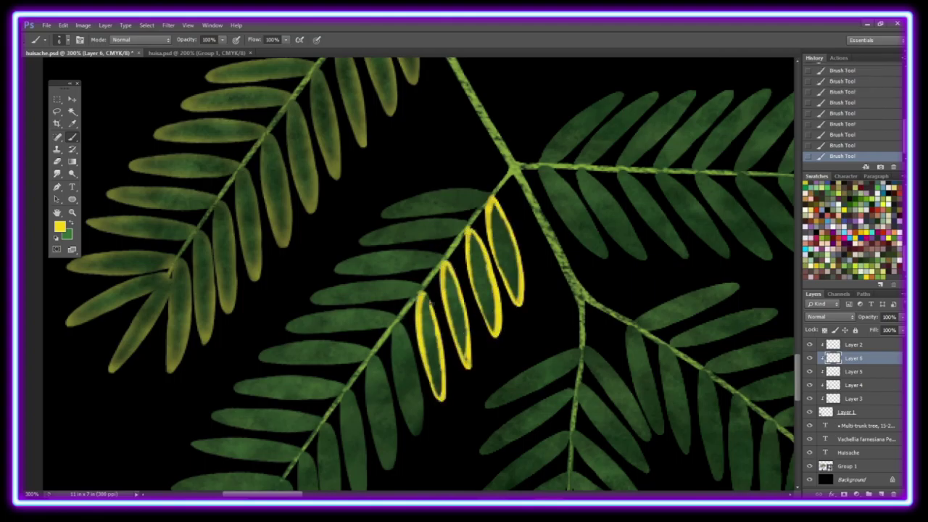
{"action": "left_click_drag", "start_coordinate": [394, 326], "coordinate": [422, 432]}
{"action": "left_click_drag", "start_coordinate": [370, 358], "coordinate": [396, 464]}
{"action": "left_click_drag", "start_coordinate": [795, 367], "coordinate": [797, 406]}
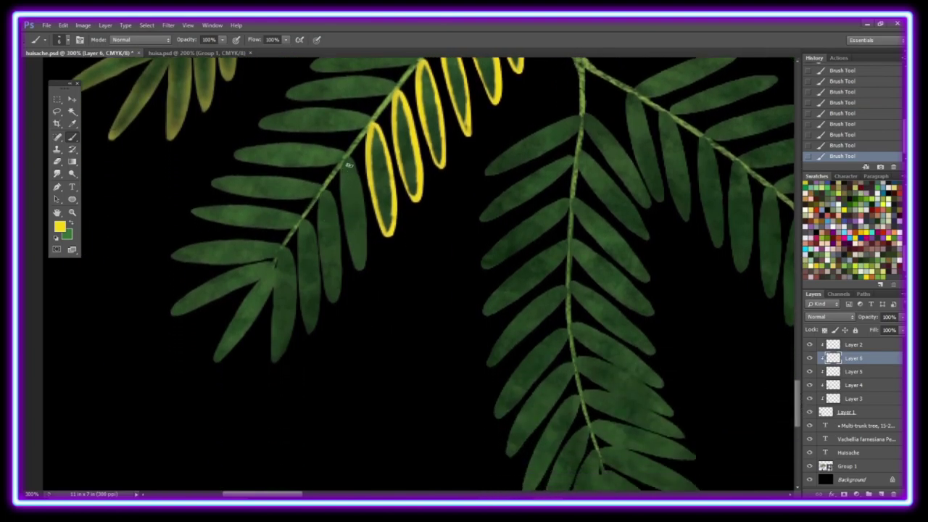
Outline the leaflets further down the branch and its lower-left leaflets in yellow.
{"action": "left_click_drag", "start_coordinate": [347, 158], "coordinate": [359, 269]}
{"action": "left_click_drag", "start_coordinate": [348, 158], "coordinate": [362, 268]}
{"action": "left_click_drag", "start_coordinate": [325, 192], "coordinate": [335, 302]}
{"action": "left_click_drag", "start_coordinate": [326, 191], "coordinate": [338, 300]}
{"action": "left_click_drag", "start_coordinate": [301, 222], "coordinate": [310, 333]}
{"action": "left_click_drag", "start_coordinate": [303, 222], "coordinate": [313, 332]}
{"action": "mouse_move", "coordinate": [287, 254]}
{"action": "left_mouse_down"}
{"action": "mouse_move", "coordinate": [278, 361]}
{"action": "mouse_move", "coordinate": [218, 357]}
{"action": "left_mouse_up"}
{"action": "left_click_drag", "start_coordinate": [272, 262], "coordinate": [175, 309]}
{"action": "left_click_drag", "start_coordinate": [281, 253], "coordinate": [172, 254]}
{"action": "left_click_drag", "start_coordinate": [295, 226], "coordinate": [192, 213]}
{"action": "mouse_move", "coordinate": [193, 211]}
{"action": "left_mouse_down"}
{"action": "mouse_move", "coordinate": [287, 213]}
{"action": "mouse_move", "coordinate": [211, 186]}
{"action": "left_mouse_up"}
{"action": "left_click_drag", "start_coordinate": [211, 182], "coordinate": [322, 190]}
{"action": "mouse_move", "coordinate": [234, 158]}
{"action": "left_mouse_down"}
{"action": "mouse_move", "coordinate": [346, 164]}
{"action": "mouse_move", "coordinate": [235, 151]}
{"action": "left_mouse_up"}
Finish yellow outlines on the upper leaflets up to the topmost one.
{"action": "scroll", "coordinate": [235, 151], "scroll_direction": "up", "scroll_amount": 5}
{"action": "left_click_drag", "start_coordinate": [316, 276], "coordinate": [261, 290]}
{"action": "mouse_move", "coordinate": [355, 270]}
{"action": "left_mouse_down"}
{"action": "mouse_move", "coordinate": [287, 265]}
{"action": "mouse_move", "coordinate": [395, 254]}
{"action": "left_mouse_up"}
{"action": "left_click_drag", "start_coordinate": [310, 238], "coordinate": [350, 236]}
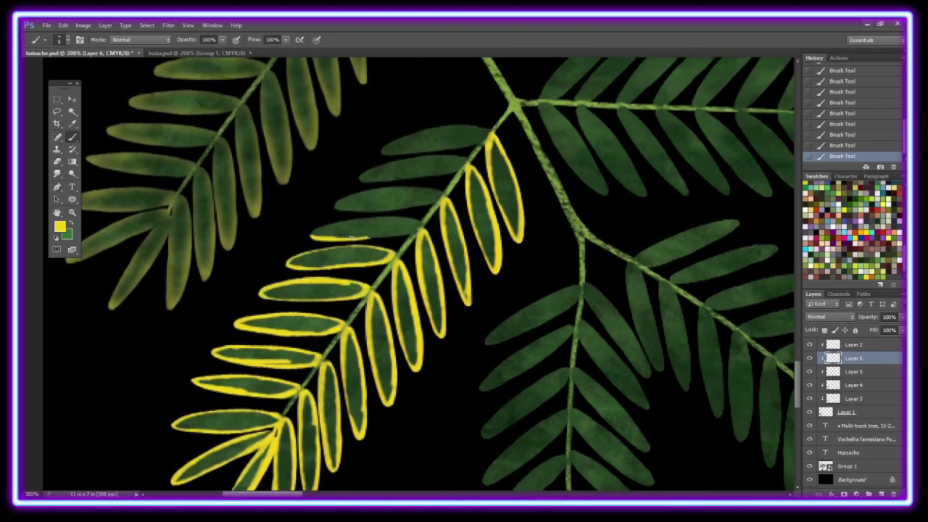
{"action": "left_click_drag", "start_coordinate": [416, 224], "coordinate": [311, 233]}
{"action": "left_click_drag", "start_coordinate": [335, 212], "coordinate": [441, 197]}
{"action": "mouse_move", "coordinate": [440, 193]}
{"action": "left_mouse_down"}
{"action": "mouse_move", "coordinate": [341, 196]}
{"action": "mouse_move", "coordinate": [460, 165]}
{"action": "mouse_move", "coordinate": [490, 132]}
{"action": "mouse_move", "coordinate": [441, 203]}
{"action": "left_mouse_up"}
Erase the yellow strokes along the leaflets' inner edges beside the stem.
{"action": "key", "text": "e"}
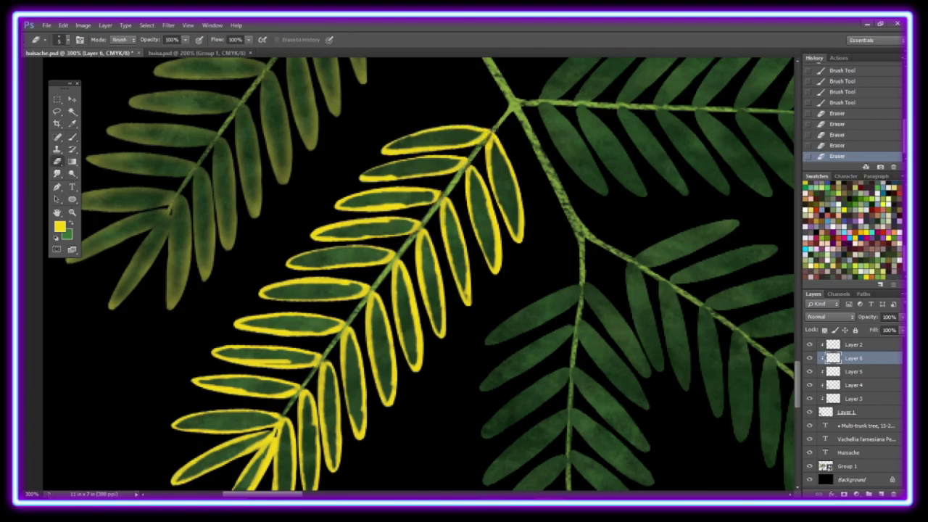
{"action": "left_click_drag", "start_coordinate": [496, 129], "coordinate": [487, 190]}
{"action": "left_click_drag", "start_coordinate": [507, 136], "coordinate": [490, 178]}
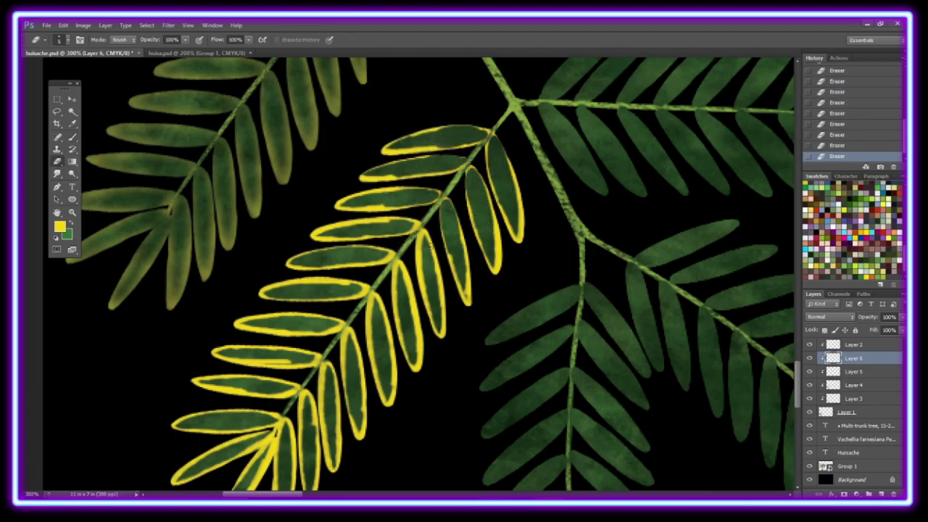
{"action": "left_click_drag", "start_coordinate": [432, 246], "coordinate": [407, 227]}
{"action": "left_click_drag", "start_coordinate": [403, 262], "coordinate": [397, 329]}
{"action": "left_click_drag", "start_coordinate": [376, 292], "coordinate": [371, 371]}
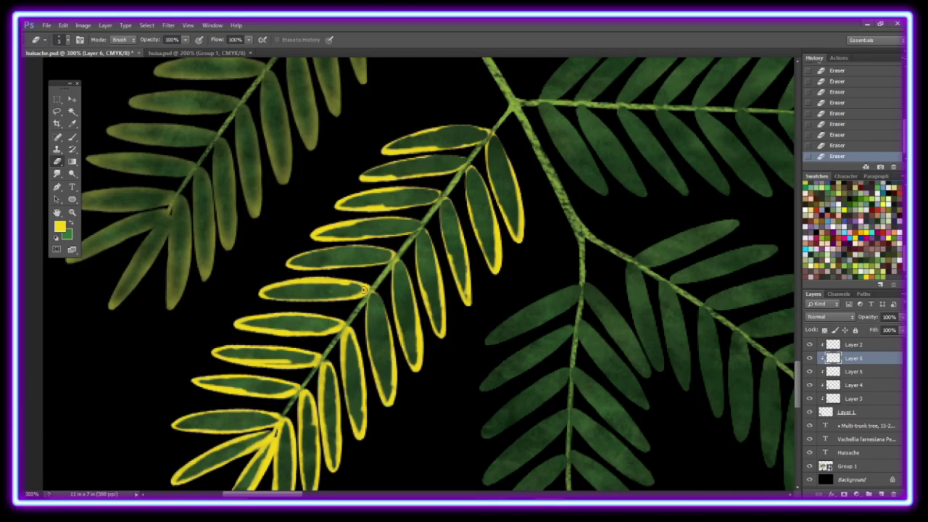
{"action": "mouse_move", "coordinate": [346, 329]}
{"action": "left_mouse_down"}
{"action": "mouse_move", "coordinate": [341, 397]}
{"action": "mouse_move", "coordinate": [270, 325]}
{"action": "left_mouse_up"}
{"action": "mouse_move", "coordinate": [335, 361]}
{"action": "left_mouse_down"}
{"action": "mouse_move", "coordinate": [326, 438]}
{"action": "mouse_move", "coordinate": [268, 353]}
{"action": "left_mouse_up"}
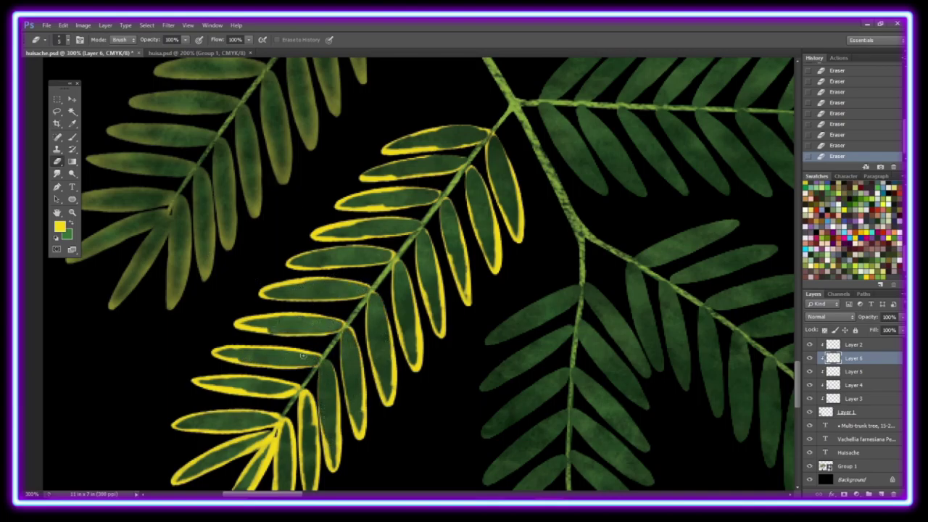
{"action": "scroll", "coordinate": [280, 387], "scroll_direction": "down", "scroll_amount": 5}
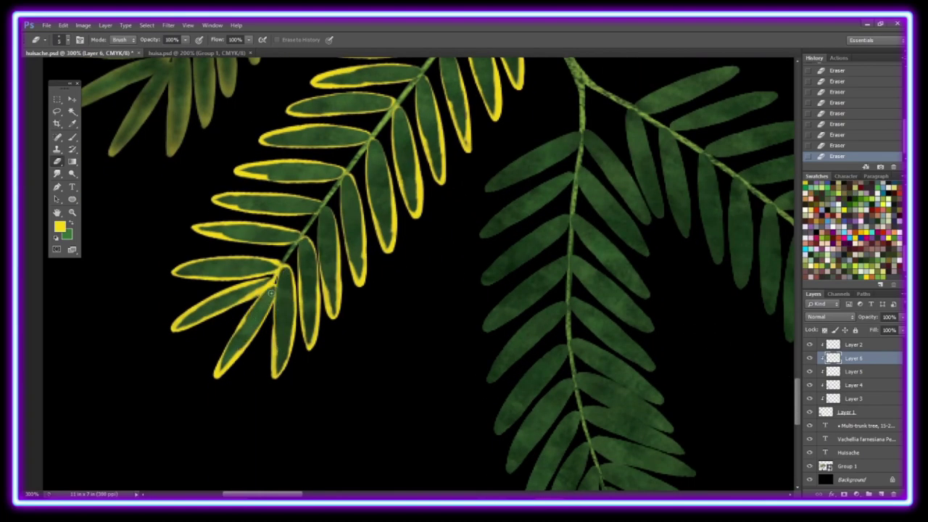
{"action": "left_click", "coordinate": [169, 25]}
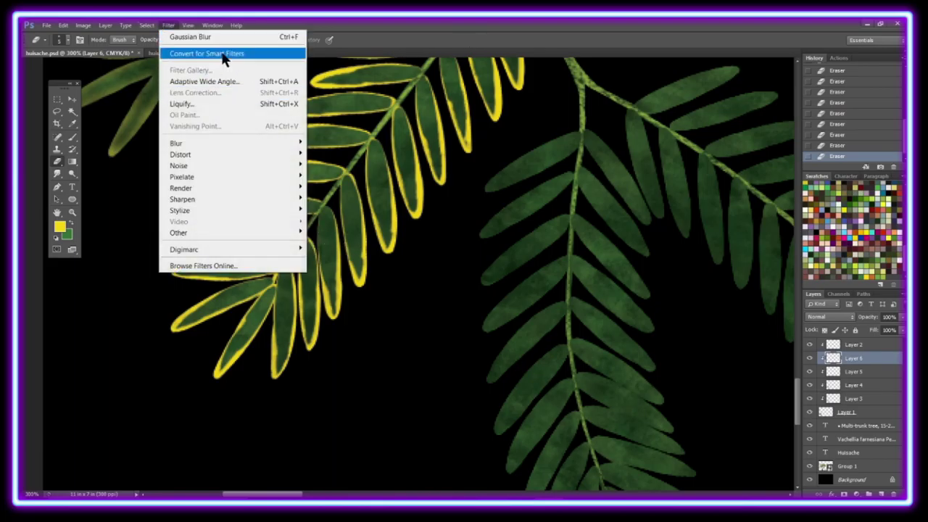
Zoom in on the frond and outline the leaflets left of the central stem in yellow.
{"action": "left_click", "coordinate": [210, 33]}
{"action": "key", "text": "z"}
{"action": "key", "text": "7"}
{"action": "left_click", "coordinate": [299, 39]}
{"action": "left_click", "coordinate": [265, 39]}
{"action": "left_click", "coordinate": [207, 464]}
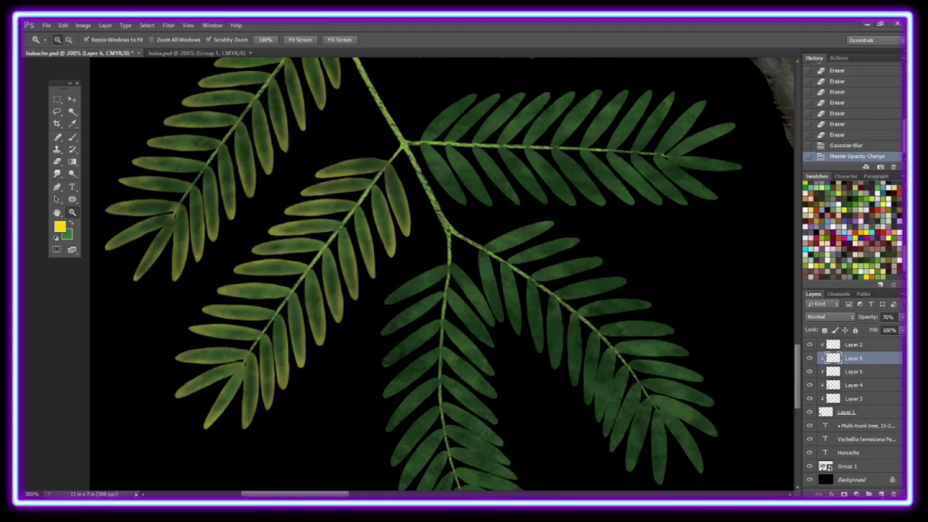
{"action": "scroll", "coordinate": [414, 331], "scroll_direction": "down", "scroll_amount": 2}
{"action": "key", "text": "b"}
{"action": "mouse_move", "coordinate": [356, 250]}
{"action": "left_mouse_down"}
{"action": "mouse_move", "coordinate": [403, 208]}
{"action": "mouse_move", "coordinate": [357, 252]}
{"action": "left_mouse_up"}
{"action": "left_click_drag", "start_coordinate": [352, 293], "coordinate": [442, 235]}
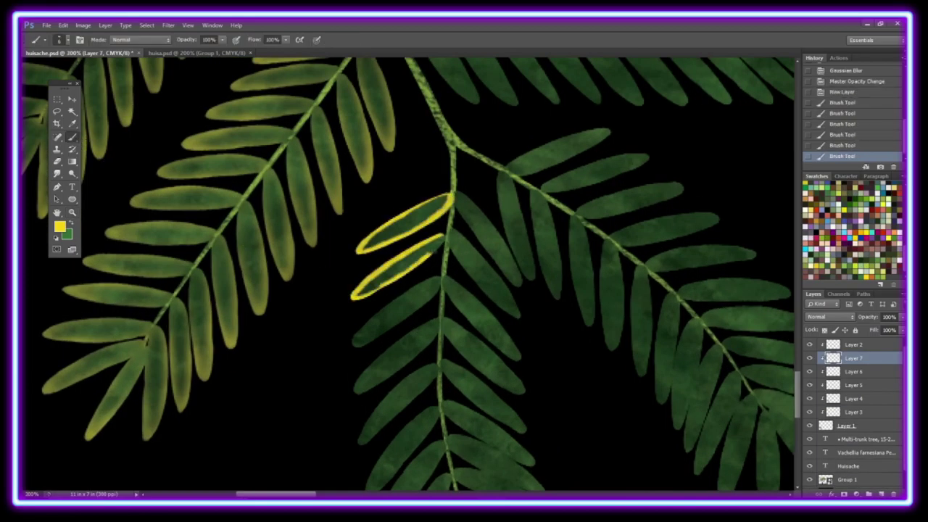
{"action": "mouse_move", "coordinate": [353, 341]}
{"action": "left_mouse_down"}
{"action": "mouse_move", "coordinate": [441, 283]}
{"action": "mouse_move", "coordinate": [354, 344]}
{"action": "left_mouse_up"}
{"action": "left_click_drag", "start_coordinate": [354, 388], "coordinate": [438, 326]}
{"action": "left_click_drag", "start_coordinate": [358, 440], "coordinate": [432, 378]}
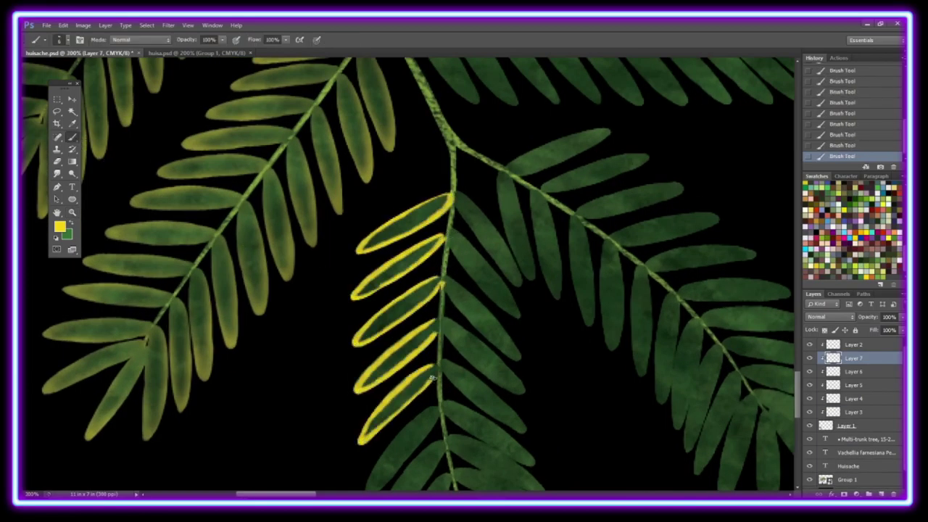
Outline the leaflets on the right side of the central stem in yellow.
{"action": "left_click_drag", "start_coordinate": [453, 197], "coordinate": [519, 286]}
{"action": "left_click_drag", "start_coordinate": [499, 175], "coordinate": [536, 279]}
{"action": "left_click_drag", "start_coordinate": [451, 239], "coordinate": [519, 316]}
{"action": "left_click_drag", "start_coordinate": [519, 316], "coordinate": [452, 244]}
{"action": "mouse_move", "coordinate": [532, 190]}
{"action": "left_mouse_down"}
{"action": "mouse_move", "coordinate": [561, 299]}
{"action": "mouse_move", "coordinate": [536, 191]}
{"action": "left_mouse_up"}
{"action": "mouse_move", "coordinate": [445, 283]}
{"action": "left_mouse_down"}
{"action": "mouse_move", "coordinate": [520, 355]}
{"action": "mouse_move", "coordinate": [447, 286]}
{"action": "left_mouse_up"}
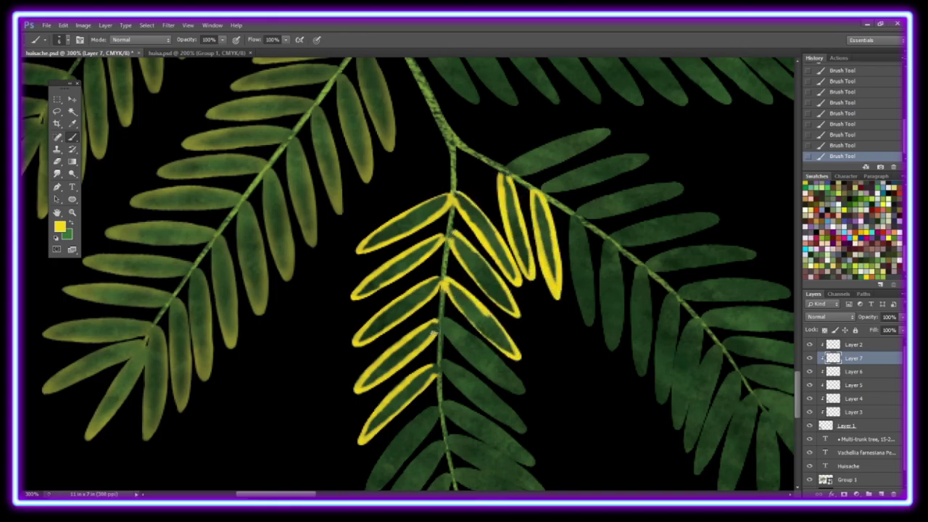
{"action": "left_click_drag", "start_coordinate": [441, 323], "coordinate": [525, 393]}
{"action": "left_click_drag", "start_coordinate": [525, 393], "coordinate": [442, 328]}
Finish the yellow outlines of the left-side leaflets below the stem.
{"action": "scroll", "coordinate": [464, 290], "scroll_direction": "down", "scroll_amount": 5}
{"action": "mouse_move", "coordinate": [443, 189]}
{"action": "left_mouse_down"}
{"action": "mouse_move", "coordinate": [526, 258]}
{"action": "mouse_move", "coordinate": [445, 194]}
{"action": "left_mouse_up"}
{"action": "mouse_move", "coordinate": [366, 321]}
{"action": "left_mouse_down"}
{"action": "mouse_move", "coordinate": [389, 274]}
{"action": "mouse_move", "coordinate": [368, 322]}
{"action": "left_mouse_up"}
{"action": "mouse_move", "coordinate": [444, 269]}
{"action": "left_mouse_down"}
{"action": "mouse_move", "coordinate": [377, 361]}
{"action": "mouse_move", "coordinate": [445, 270]}
{"action": "left_mouse_up"}
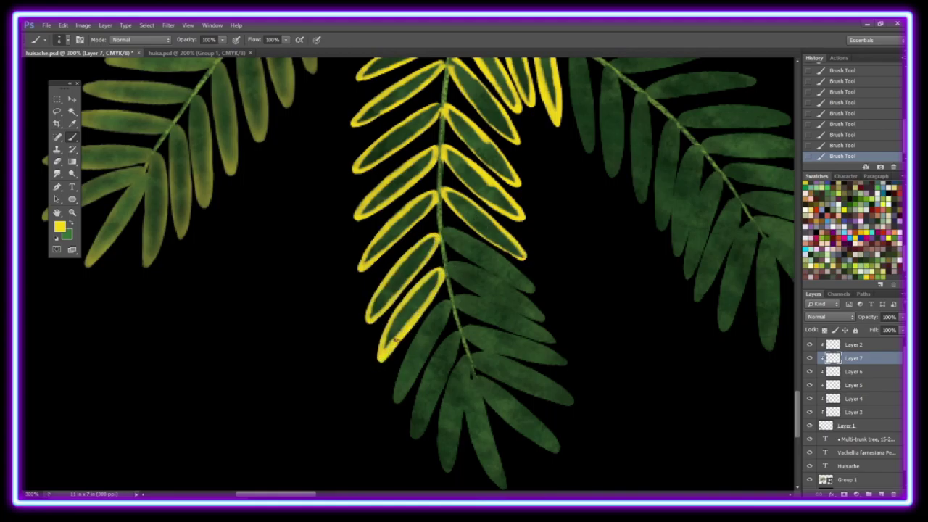
{"action": "left_click_drag", "start_coordinate": [447, 304], "coordinate": [397, 395]}
{"action": "left_click_drag", "start_coordinate": [449, 337], "coordinate": [411, 438]}
{"action": "left_click_drag", "start_coordinate": [411, 438], "coordinate": [459, 335]}
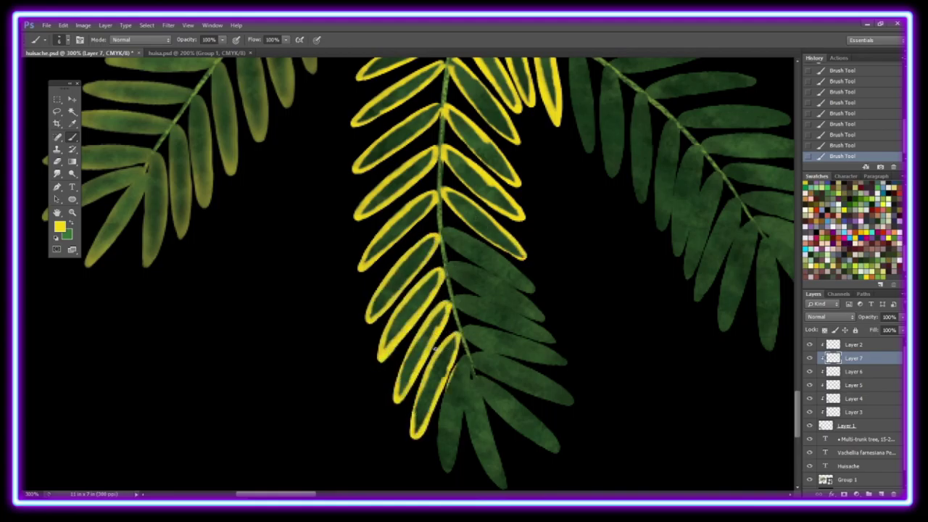
Outline the lowest leaflets and the lower right-side leaflets in yellow.
{"action": "left_click_drag", "start_coordinate": [443, 471], "coordinate": [468, 357]}
{"action": "mouse_move", "coordinate": [465, 378]}
{"action": "left_mouse_down"}
{"action": "mouse_move", "coordinate": [506, 487]}
{"action": "mouse_move", "coordinate": [476, 384]}
{"action": "left_mouse_up"}
{"action": "left_click_drag", "start_coordinate": [476, 384], "coordinate": [553, 447]}
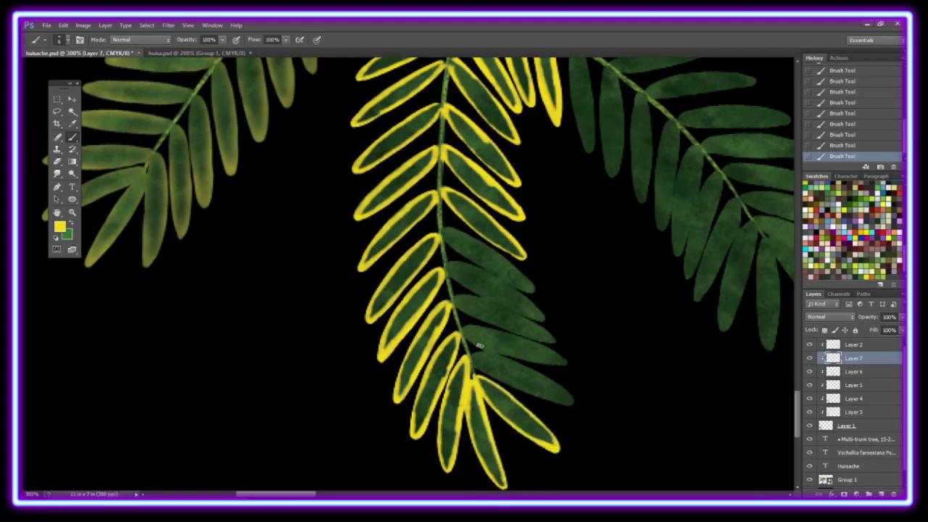
{"action": "mouse_move", "coordinate": [473, 357]}
{"action": "left_mouse_down"}
{"action": "mouse_move", "coordinate": [572, 400]}
{"action": "mouse_move", "coordinate": [476, 376]}
{"action": "left_mouse_up"}
{"action": "left_click_drag", "start_coordinate": [461, 333], "coordinate": [567, 362]}
{"action": "left_click_drag", "start_coordinate": [475, 323], "coordinate": [491, 305]}
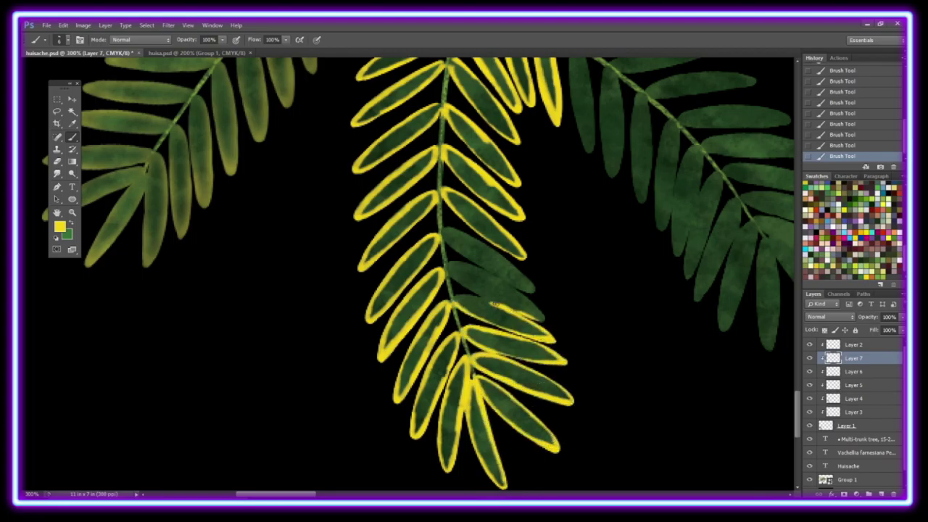
{"action": "left_click_drag", "start_coordinate": [448, 265], "coordinate": [540, 319]}
{"action": "left_click_drag", "start_coordinate": [443, 235], "coordinate": [533, 290]}
Outline the leaflets above and below the right branch's stem in yellow.
{"action": "scroll", "coordinate": [563, 240], "scroll_direction": "up", "scroll_amount": 5}
{"action": "left_click_drag", "start_coordinate": [509, 134], "coordinate": [564, 108]}
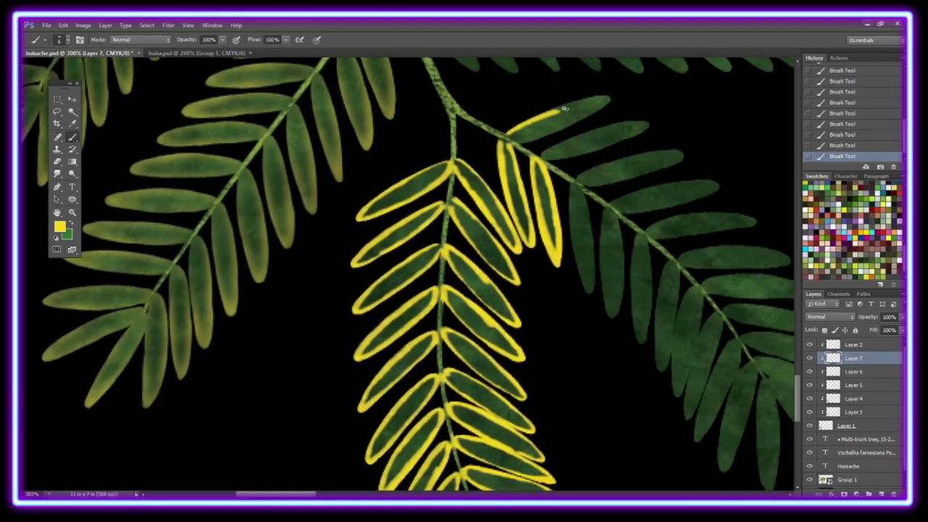
{"action": "left_click_drag", "start_coordinate": [542, 154], "coordinate": [634, 134]}
{"action": "mouse_move", "coordinate": [571, 257]}
{"action": "left_mouse_down"}
{"action": "mouse_move", "coordinate": [580, 187]}
{"action": "mouse_move", "coordinate": [661, 166]}
{"action": "left_mouse_up"}
{"action": "mouse_move", "coordinate": [599, 255]}
{"action": "left_mouse_down"}
{"action": "mouse_move", "coordinate": [618, 210]}
{"action": "mouse_move", "coordinate": [632, 212]}
{"action": "mouse_move", "coordinate": [651, 333]}
{"action": "left_mouse_up"}
{"action": "mouse_move", "coordinate": [649, 250]}
{"action": "left_mouse_down"}
{"action": "mouse_move", "coordinate": [686, 238]}
{"action": "mouse_move", "coordinate": [661, 371]}
{"action": "left_mouse_up"}
{"action": "left_click_drag", "start_coordinate": [685, 289], "coordinate": [677, 397]}
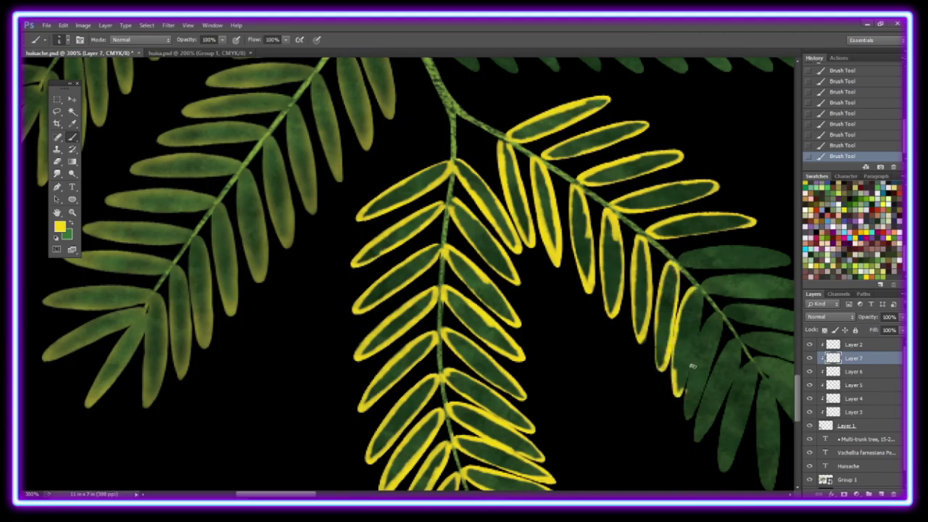
{"action": "left_click_drag", "start_coordinate": [714, 312], "coordinate": [689, 419]}
{"action": "left_click_drag", "start_coordinate": [734, 340], "coordinate": [705, 432]}
Outline the lower leaflets of the next branch in yellow.
{"action": "scroll", "coordinate": [465, 271], "scroll_direction": "right", "scroll_amount": 5}
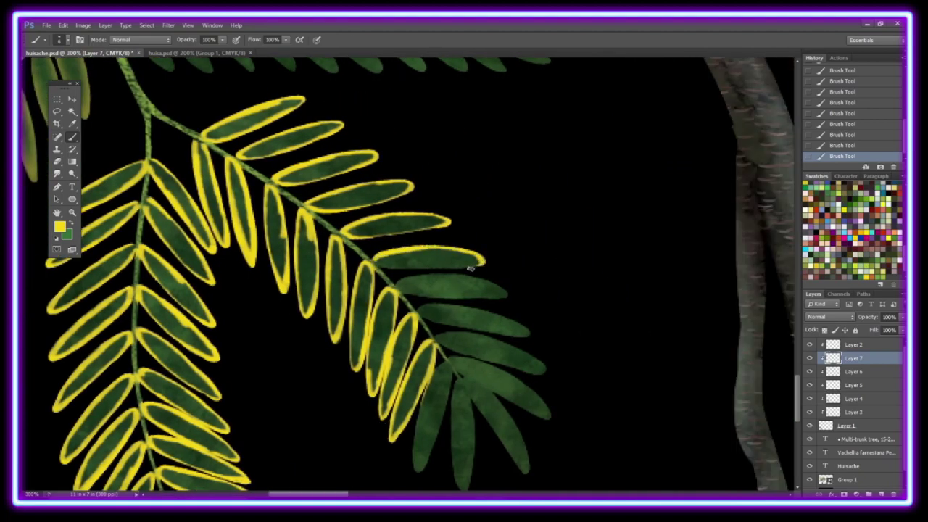
{"action": "left_click_drag", "start_coordinate": [422, 276], "coordinate": [398, 287]}
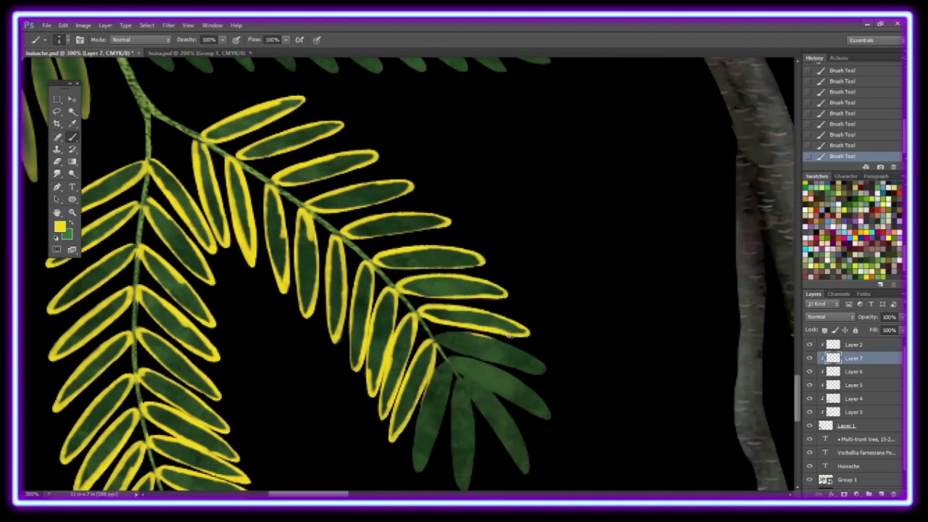
{"action": "left_click_drag", "start_coordinate": [412, 445], "coordinate": [448, 362]}
{"action": "mouse_move", "coordinate": [452, 377]}
{"action": "left_mouse_down"}
{"action": "mouse_move", "coordinate": [462, 487]}
{"action": "mouse_move", "coordinate": [470, 478]}
{"action": "left_mouse_up"}
{"action": "left_click_drag", "start_coordinate": [468, 384], "coordinate": [528, 471]}
{"action": "left_click_drag", "start_coordinate": [450, 359], "coordinate": [510, 402]}
{"action": "left_click_drag", "start_coordinate": [503, 384], "coordinate": [551, 418]}
{"action": "scroll", "coordinate": [506, 390], "scroll_direction": "up", "scroll_amount": 2}
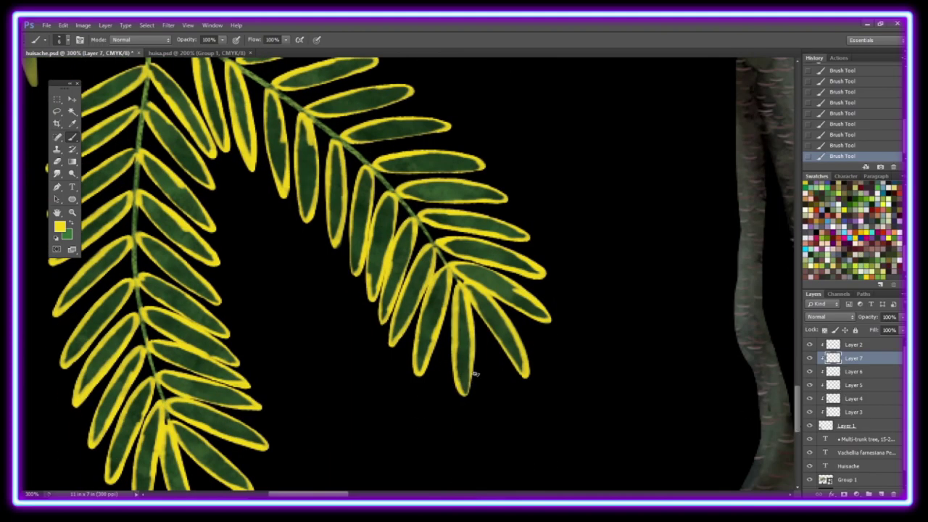
{"action": "scroll", "coordinate": [327, 251], "scroll_direction": "up", "scroll_amount": 3}
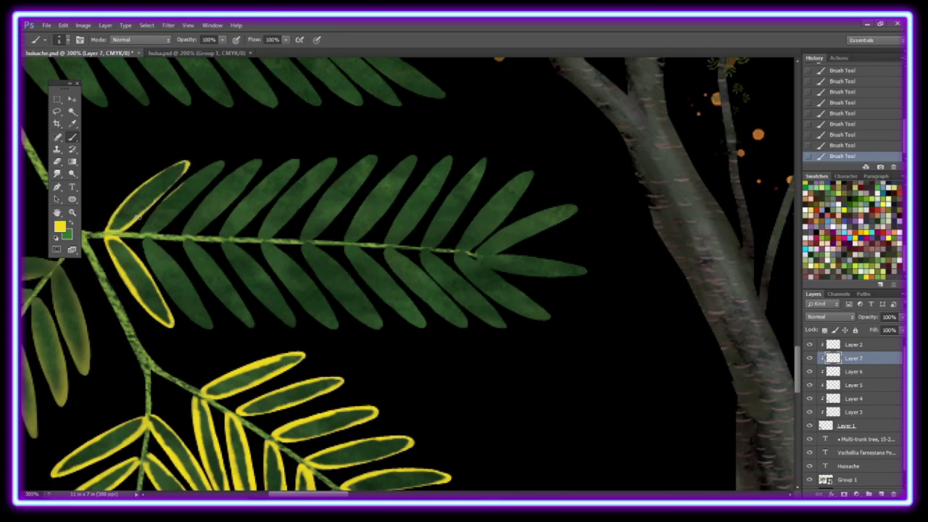
Outline the upper leaflets and tip leaflets of another branch in yellow.
{"action": "left_click_drag", "start_coordinate": [145, 242], "coordinate": [210, 326]}
{"action": "left_click_drag", "start_coordinate": [225, 233], "coordinate": [260, 161]}
{"action": "left_click_drag", "start_coordinate": [186, 243], "coordinate": [252, 327]}
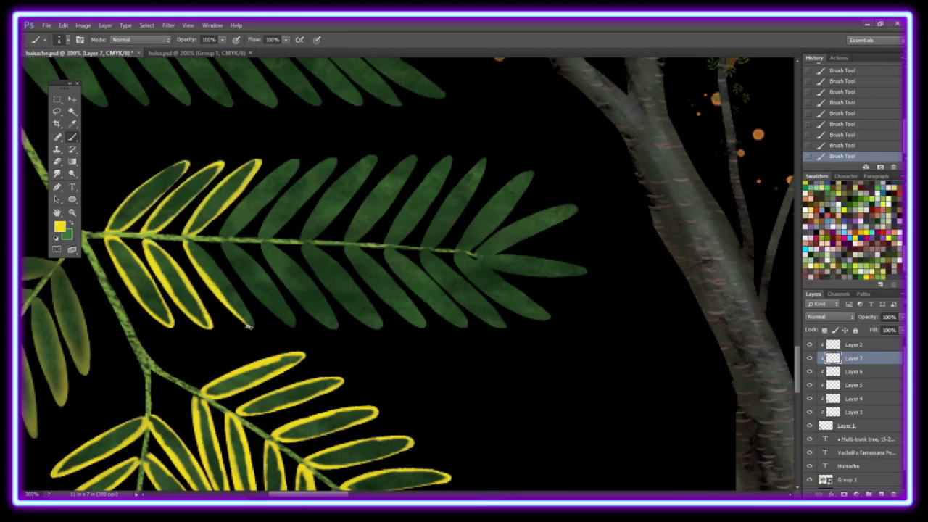
{"action": "mouse_move", "coordinate": [279, 166]}
{"action": "left_mouse_down"}
{"action": "mouse_move", "coordinate": [262, 236]}
{"action": "mouse_move", "coordinate": [338, 157]}
{"action": "left_mouse_up"}
{"action": "left_click_drag", "start_coordinate": [344, 239], "coordinate": [377, 157]}
{"action": "mouse_move", "coordinate": [384, 239]}
{"action": "left_mouse_down"}
{"action": "mouse_move", "coordinate": [415, 157]}
{"action": "mouse_move", "coordinate": [421, 247]}
{"action": "mouse_move", "coordinate": [464, 247]}
{"action": "mouse_move", "coordinate": [533, 174]}
{"action": "left_mouse_up"}
{"action": "left_click_drag", "start_coordinate": [482, 250], "coordinate": [547, 316]}
Outline the remaining lower leaflets of that branch in yellow.
{"action": "left_click_drag", "start_coordinate": [221, 243], "coordinate": [290, 327]}
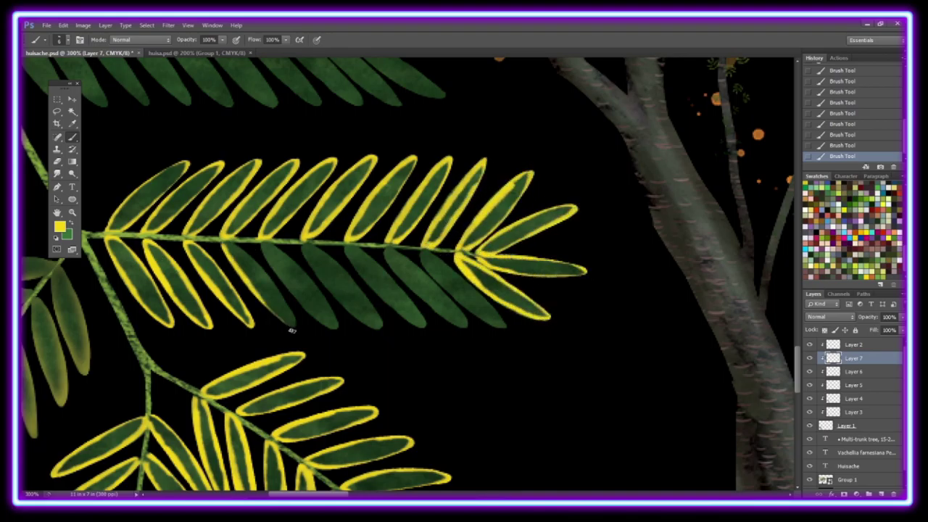
{"action": "mouse_move", "coordinate": [261, 242]}
{"action": "left_mouse_down"}
{"action": "mouse_move", "coordinate": [295, 332]}
{"action": "mouse_move", "coordinate": [335, 328]}
{"action": "left_mouse_up"}
{"action": "left_click_drag", "start_coordinate": [303, 245], "coordinate": [377, 327]}
{"action": "left_click_drag", "start_coordinate": [346, 244], "coordinate": [427, 328]}
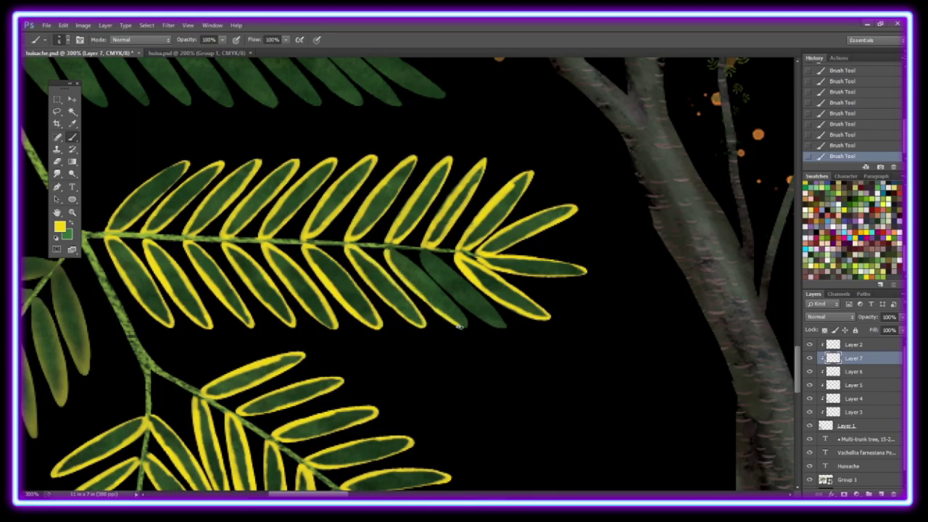
{"action": "mouse_move", "coordinate": [417, 249]}
{"action": "left_mouse_down"}
{"action": "mouse_move", "coordinate": [506, 328]}
{"action": "mouse_move", "coordinate": [467, 283]}
{"action": "left_mouse_up"}
Outline the tip, lower and upper leaflets of the upper branch in yellow.
{"action": "scroll", "coordinate": [535, 480], "scroll_direction": "up", "scroll_amount": 5}
{"action": "scroll", "coordinate": [535, 480], "scroll_direction": "left", "scroll_amount": 5}
{"action": "mouse_move", "coordinate": [588, 223]}
{"action": "left_mouse_down"}
{"action": "mouse_move", "coordinate": [596, 239]}
{"action": "mouse_move", "coordinate": [644, 144]}
{"action": "mouse_move", "coordinate": [593, 221]}
{"action": "mouse_move", "coordinate": [594, 235]}
{"action": "left_mouse_up"}
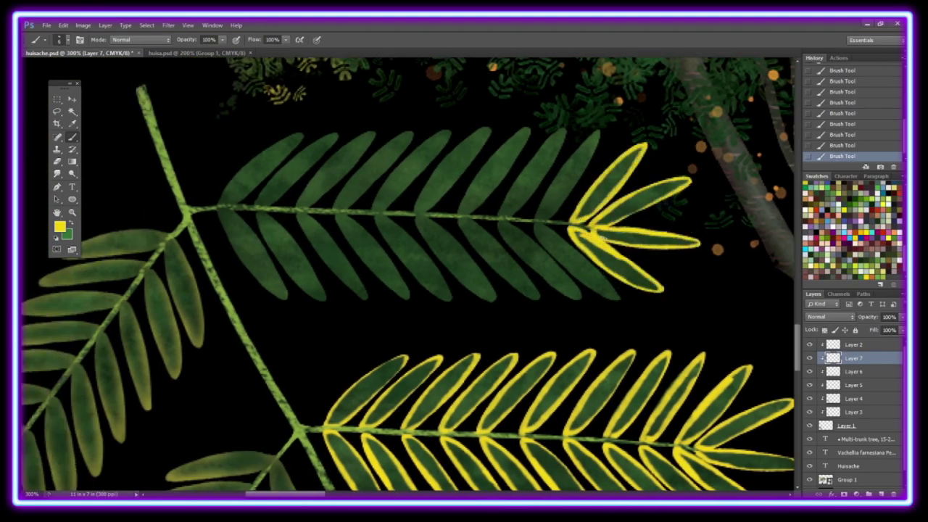
{"action": "mouse_move", "coordinate": [218, 208]}
{"action": "left_mouse_down"}
{"action": "mouse_move", "coordinate": [355, 227]}
{"action": "mouse_move", "coordinate": [464, 222]}
{"action": "mouse_move", "coordinate": [578, 292]}
{"action": "mouse_move", "coordinate": [500, 220]}
{"action": "mouse_move", "coordinate": [577, 218]}
{"action": "left_mouse_up"}
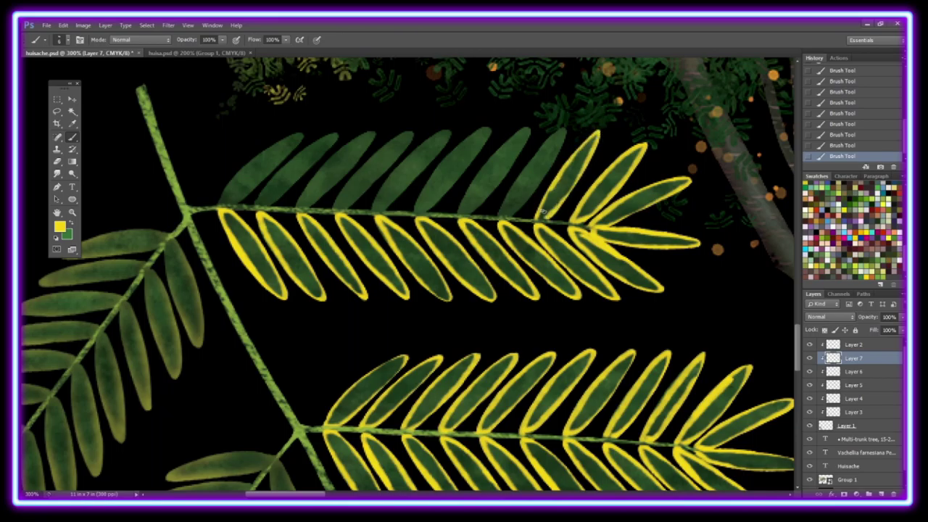
{"action": "mouse_move", "coordinate": [500, 217]}
{"action": "left_mouse_down"}
{"action": "mouse_move", "coordinate": [548, 166]}
{"action": "mouse_move", "coordinate": [502, 217]}
{"action": "left_mouse_up"}
{"action": "left_click_drag", "start_coordinate": [459, 210], "coordinate": [420, 213]}
{"action": "mouse_move", "coordinate": [366, 206]}
{"action": "left_mouse_down"}
{"action": "mouse_move", "coordinate": [373, 182]}
{"action": "mouse_move", "coordinate": [319, 190]}
{"action": "mouse_move", "coordinate": [268, 145]}
{"action": "left_mouse_up"}
{"action": "left_click_drag", "start_coordinate": [255, 205], "coordinate": [221, 200]}
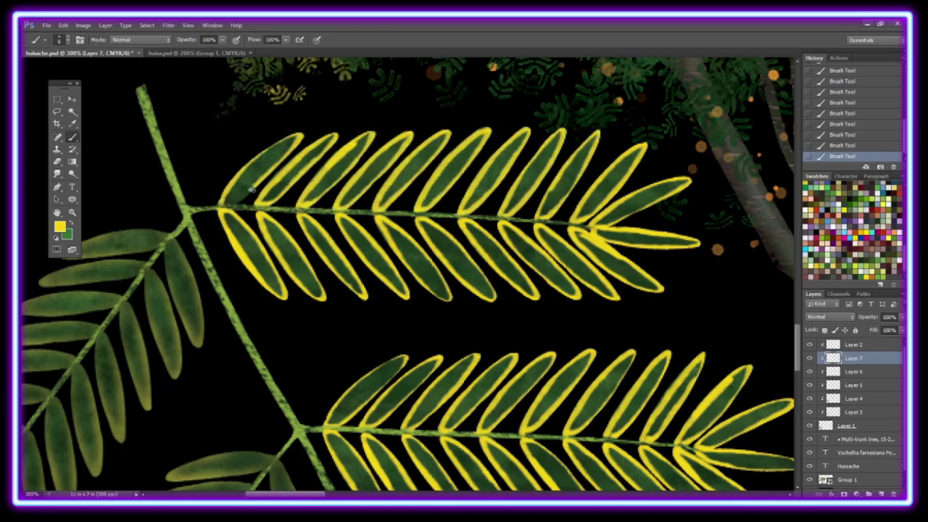
Zoom out and erase yellow from the inner edges of leaflets beside the upper stems.
{"action": "key", "text": "z"}
{"action": "mouse_move", "coordinate": [449, 234]}
{"action": "left_mouse_down"}
{"action": "mouse_move", "coordinate": [401, 234]}
{"action": "mouse_move", "coordinate": [450, 235]}
{"action": "left_mouse_up"}
{"action": "key", "text": "e"}
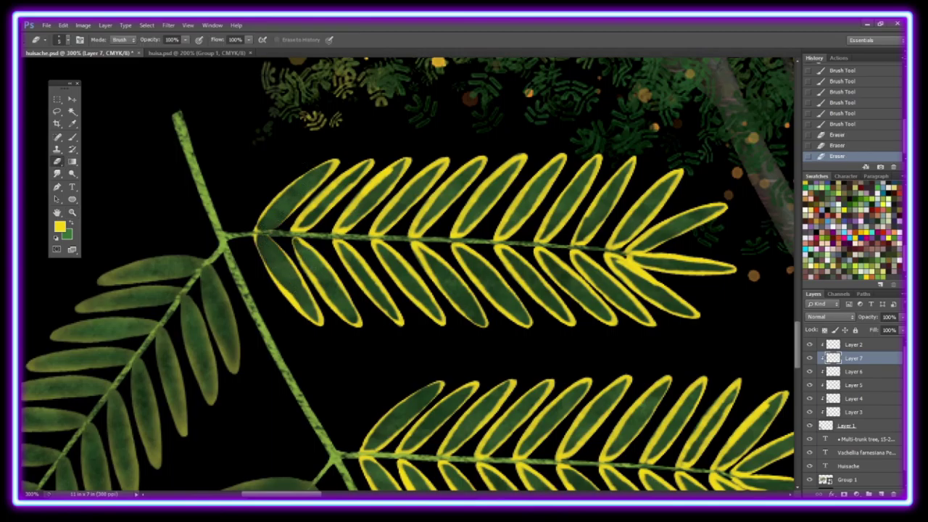
{"action": "left_click_drag", "start_coordinate": [304, 221], "coordinate": [342, 192]}
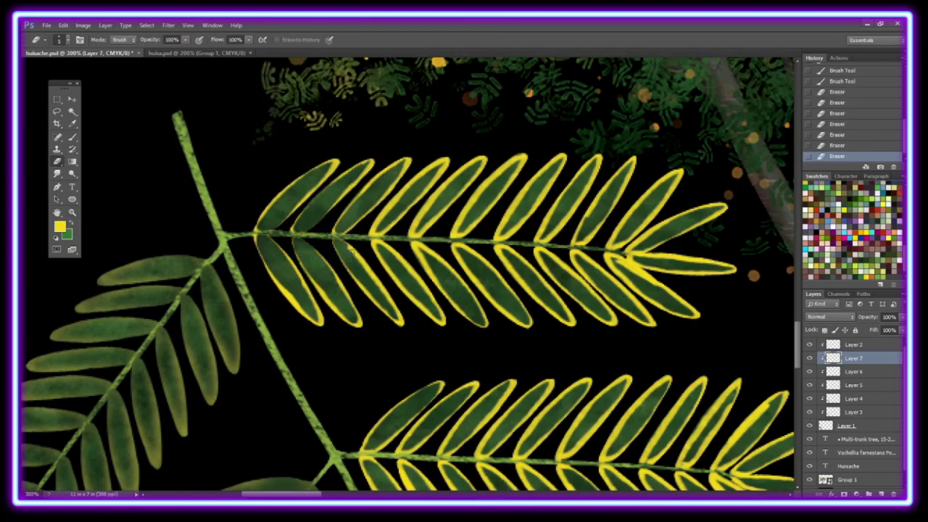
{"action": "mouse_move", "coordinate": [427, 215]}
{"action": "left_mouse_down"}
{"action": "mouse_move", "coordinate": [435, 282]}
{"action": "mouse_move", "coordinate": [458, 250]}
{"action": "mouse_move", "coordinate": [591, 299]}
{"action": "mouse_move", "coordinate": [677, 265]}
{"action": "left_mouse_up"}
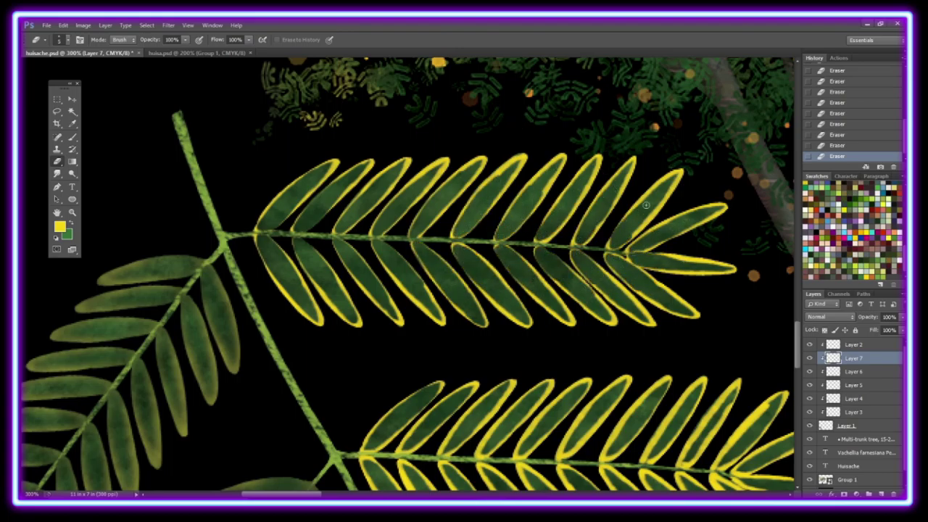
{"action": "scroll", "coordinate": [625, 222], "scroll_direction": "down", "scroll_amount": 3}
{"action": "scroll", "coordinate": [479, 195], "scroll_direction": "down", "scroll_amount": 2}
{"action": "mouse_move", "coordinate": [406, 203]}
{"action": "left_mouse_down"}
{"action": "mouse_move", "coordinate": [420, 268]}
{"action": "mouse_move", "coordinate": [456, 197]}
{"action": "mouse_move", "coordinate": [529, 264]}
{"action": "mouse_move", "coordinate": [536, 171]}
{"action": "mouse_move", "coordinate": [564, 227]}
{"action": "left_mouse_up"}
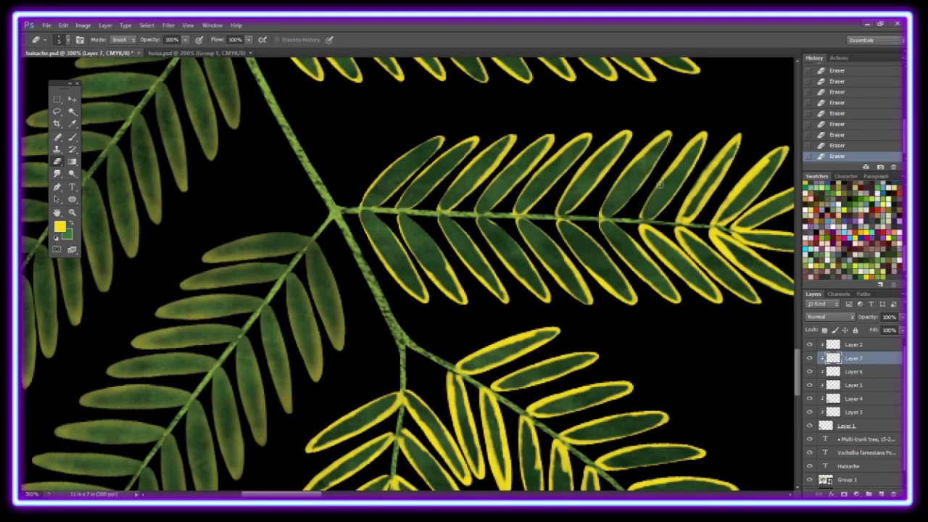
{"action": "left_click_drag", "start_coordinate": [684, 214], "coordinate": [696, 142]}
{"action": "left_click_drag", "start_coordinate": [717, 235], "coordinate": [734, 200]}
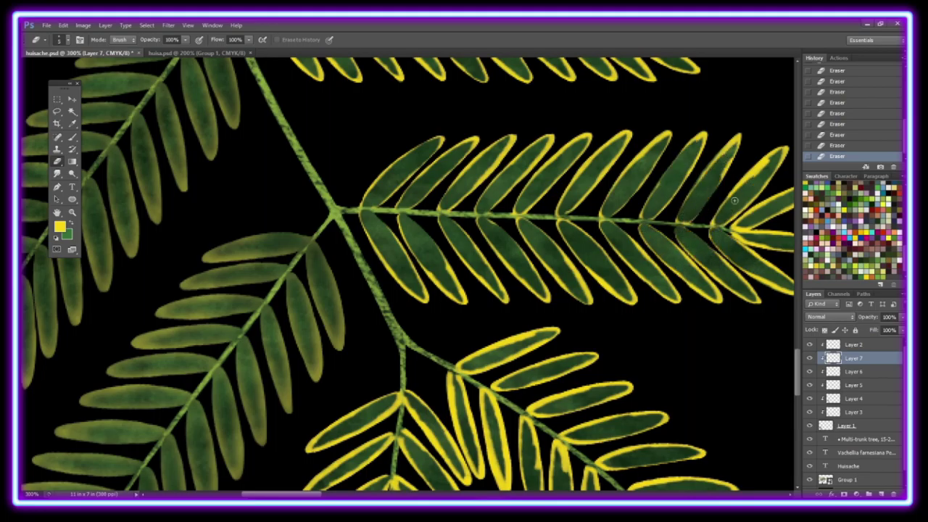
Erase the remaining inner-edge yellow along the lower stem, then view at 100%.
{"action": "scroll", "coordinate": [364, 481], "scroll_direction": "right", "scroll_amount": 5}
{"action": "scroll", "coordinate": [532, 234], "scroll_direction": "down", "scroll_amount": 6}
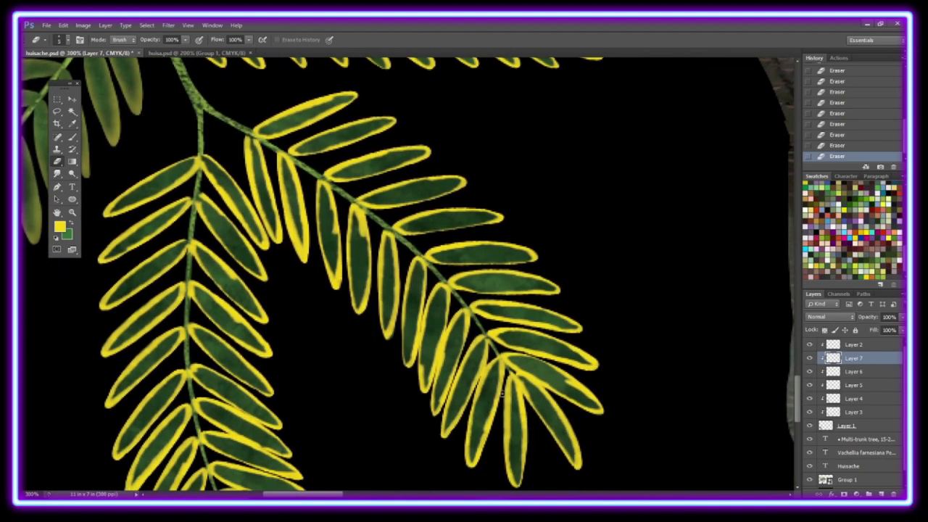
{"action": "mouse_move", "coordinate": [500, 435]}
{"action": "left_mouse_down"}
{"action": "mouse_move", "coordinate": [467, 341]}
{"action": "mouse_move", "coordinate": [352, 206]}
{"action": "mouse_move", "coordinate": [292, 218]}
{"action": "mouse_move", "coordinate": [264, 130]}
{"action": "mouse_move", "coordinate": [325, 132]}
{"action": "left_mouse_up"}
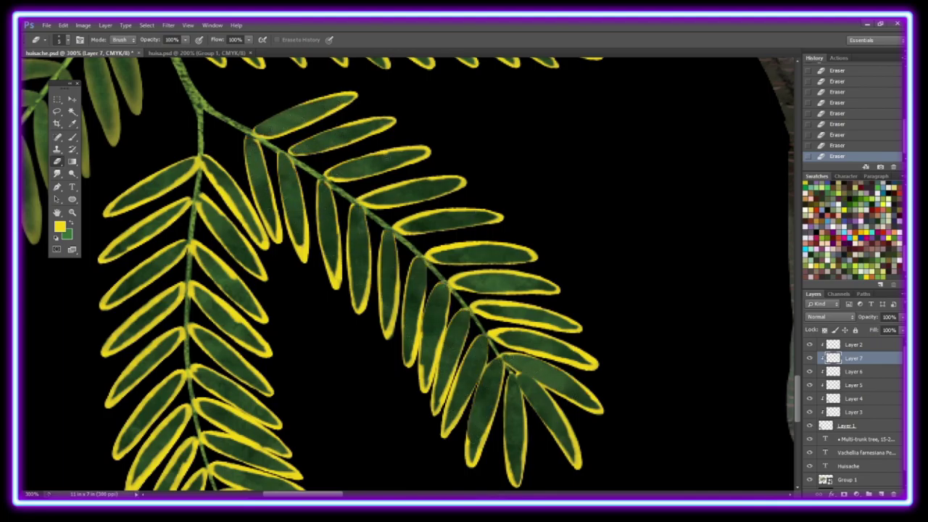
{"action": "left_click_drag", "start_coordinate": [405, 226], "coordinate": [457, 206]}
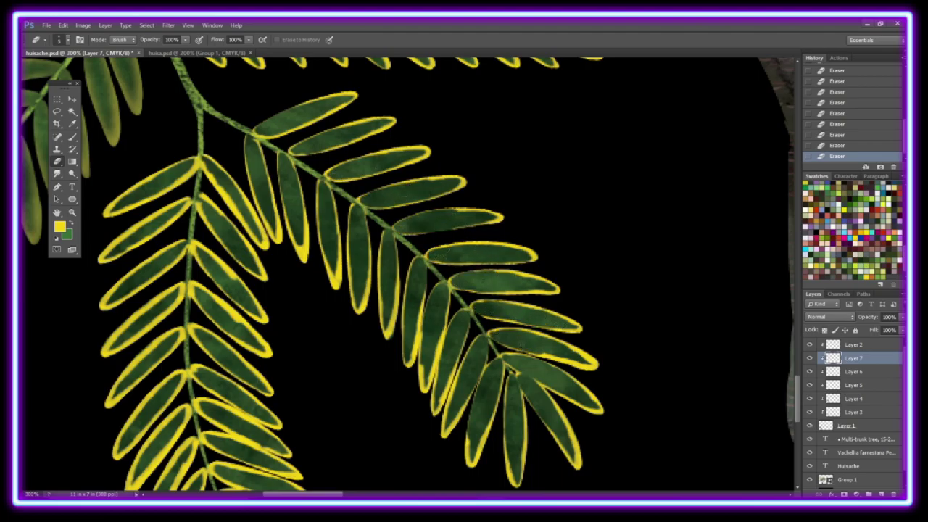
{"action": "scroll", "coordinate": [410, 277], "scroll_direction": "left", "scroll_amount": 5}
{"action": "left_click_drag", "start_coordinate": [449, 169], "coordinate": [419, 246]}
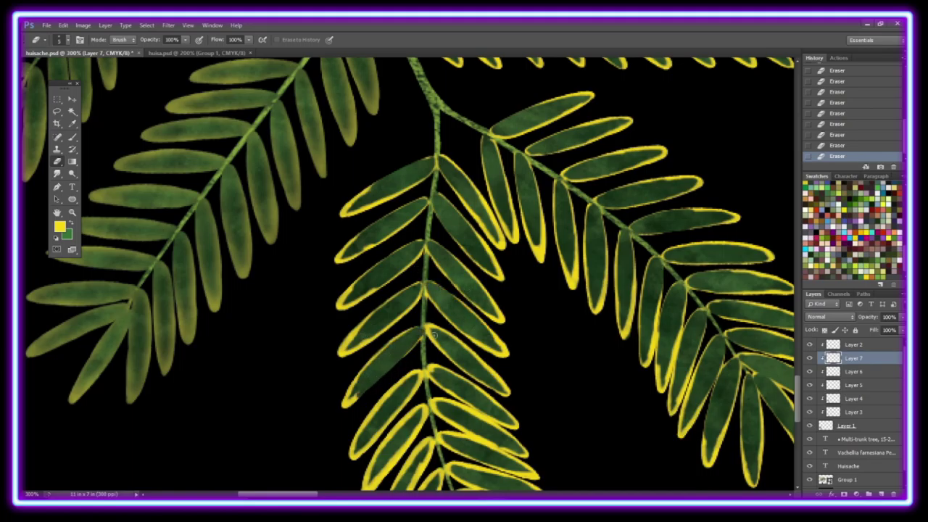
{"action": "scroll", "coordinate": [798, 393], "scroll_direction": "down", "scroll_amount": 3}
{"action": "left_click_drag", "start_coordinate": [433, 246], "coordinate": [380, 312]}
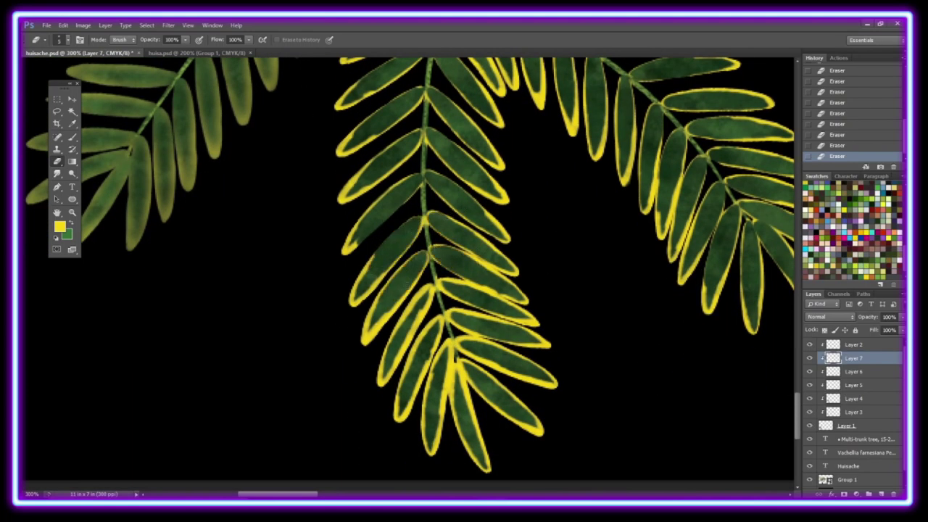
{"action": "mouse_move", "coordinate": [432, 284]}
{"action": "left_mouse_down"}
{"action": "mouse_move", "coordinate": [396, 360]}
{"action": "mouse_move", "coordinate": [498, 334]}
{"action": "left_mouse_up"}
{"action": "mouse_move", "coordinate": [441, 349]}
{"action": "left_mouse_down"}
{"action": "mouse_move", "coordinate": [471, 417]}
{"action": "mouse_move", "coordinate": [500, 339]}
{"action": "left_mouse_up"}
{"action": "key", "text": "ctrl+1"}
Soften the yellow outlines with Gaussian Blur and add a new layer clipped to the leaf.
{"action": "key", "text": "ctrl+alt+f"}
{"action": "key", "text": "Return"}
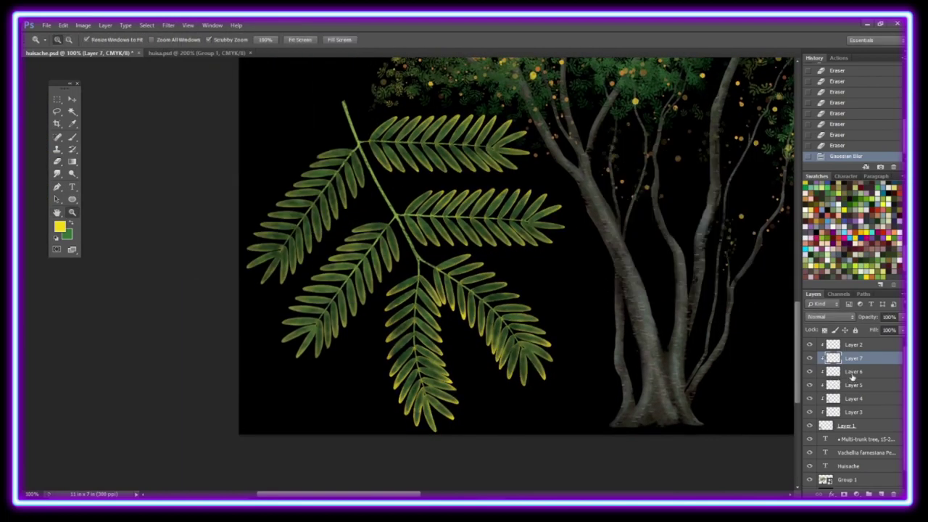
{"action": "key", "text": "ctrl+shift+alt+n"}
{"action": "key", "text": "ctrl+alt+g"}
Swap colours, set a new background colour and adjust the brush's Color Dynamics.
{"action": "key", "text": "x"}
{"action": "left_click", "coordinate": [67, 234]}
{"action": "key", "text": "Return"}
{"action": "key", "text": "b"}
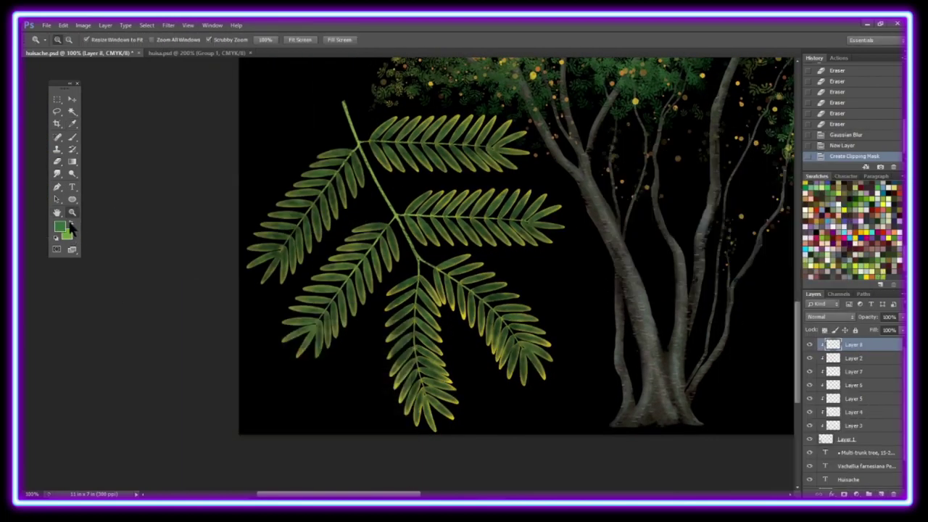
{"action": "key", "text": "F5"}
{"action": "left_click", "coordinate": [703, 180]}
{"action": "key", "text": "F5"}
Add a Color Balance adjustment layer clipped to the leaf.
{"action": "key", "text": "ctrl+Tab"}
{"action": "key", "text": "ctrl+Tab"}
{"action": "left_click", "coordinate": [857, 494]}
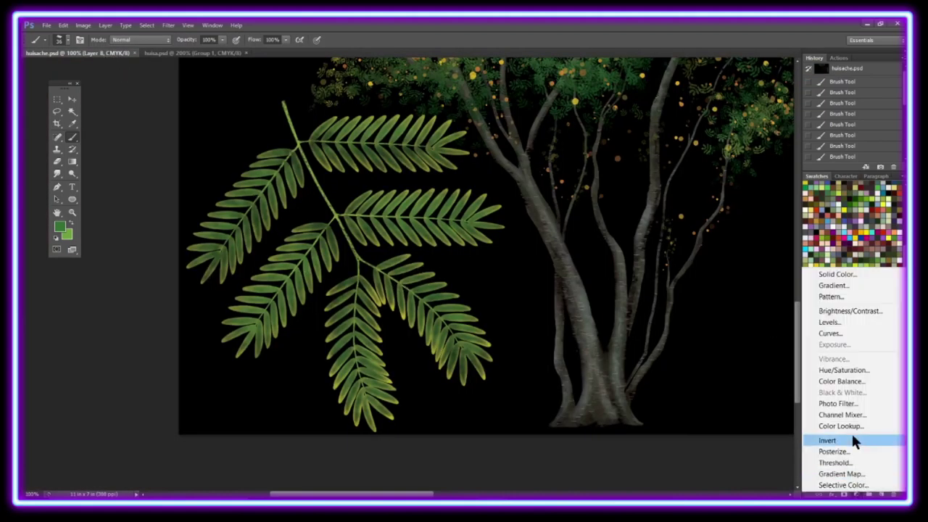
{"action": "left_click", "coordinate": [841, 380]}
{"action": "left_click", "coordinate": [693, 263]}
{"action": "left_click", "coordinate": [863, 358]}
Convert the selected leaf layers into a Smart Object.
{"action": "left_click", "coordinate": [856, 439], "text": "shift"}
{"action": "right_click", "coordinate": [863, 427]}
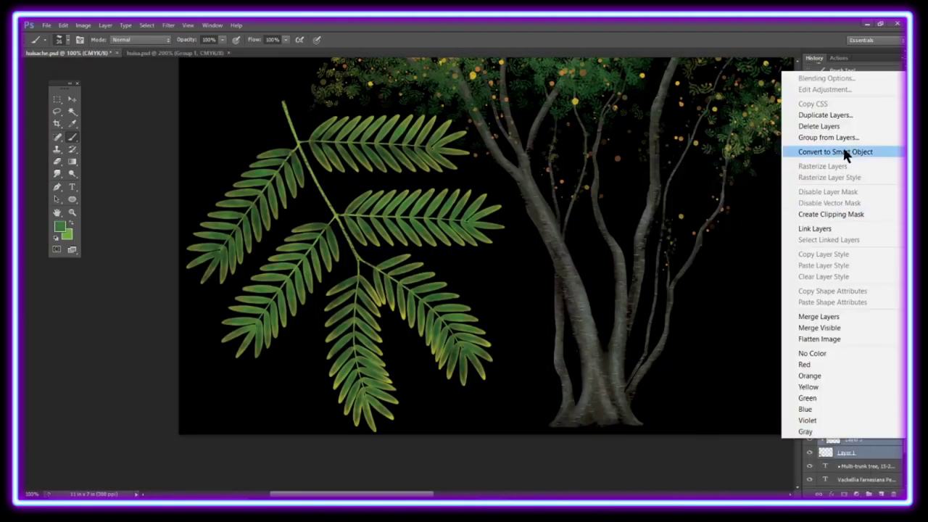
{"action": "left_click", "coordinate": [843, 152]}
{"action": "left_click", "coordinate": [168, 25]}
Use Liquify Forward Warp to bend the four branches and shorten their tips.
{"action": "left_click", "coordinate": [239, 114]}
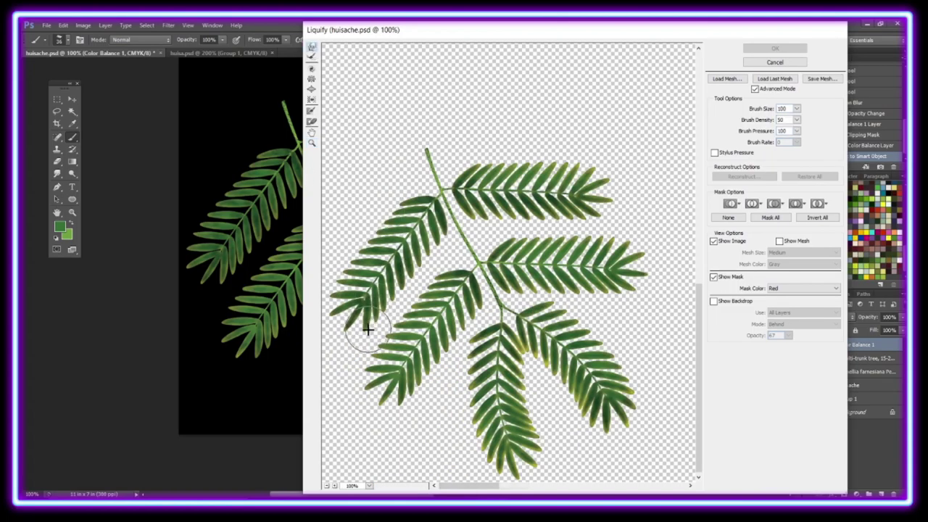
{"action": "mouse_move", "coordinate": [438, 230]}
{"action": "left_mouse_down"}
{"action": "mouse_move", "coordinate": [373, 213]}
{"action": "mouse_move", "coordinate": [341, 305]}
{"action": "left_mouse_up"}
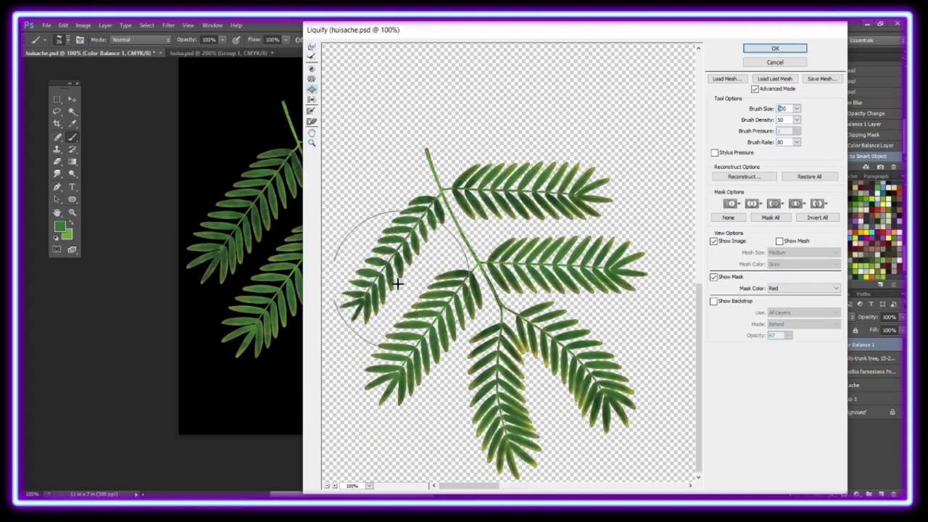
{"action": "left_click_drag", "start_coordinate": [508, 208], "coordinate": [615, 201]}
{"action": "left_click_drag", "start_coordinate": [537, 151], "coordinate": [470, 162]}
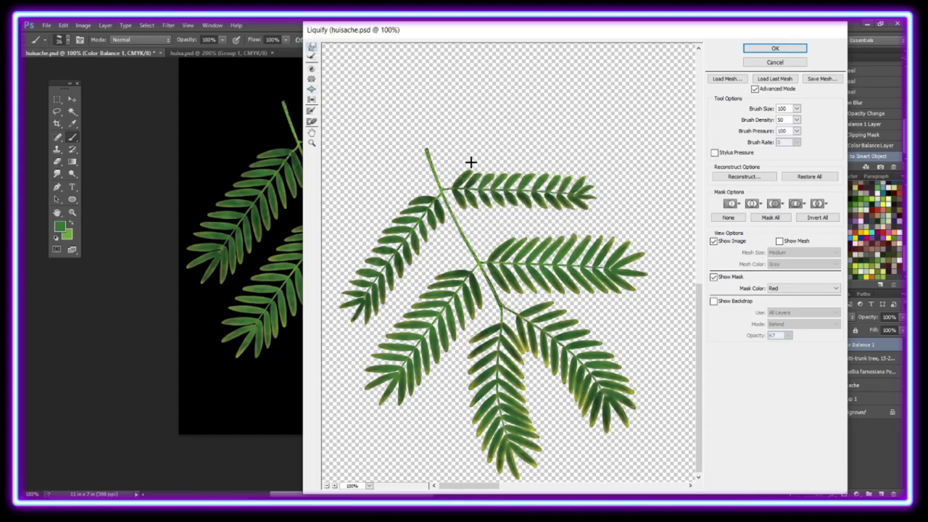
{"action": "mouse_move", "coordinate": [372, 414]}
{"action": "left_mouse_down"}
{"action": "mouse_move", "coordinate": [372, 353]}
{"action": "mouse_move", "coordinate": [411, 309]}
{"action": "mouse_move", "coordinate": [429, 369]}
{"action": "mouse_move", "coordinate": [536, 242]}
{"action": "mouse_move", "coordinate": [628, 244]}
{"action": "mouse_move", "coordinate": [648, 274]}
{"action": "mouse_move", "coordinate": [605, 292]}
{"action": "mouse_move", "coordinate": [518, 287]}
{"action": "mouse_move", "coordinate": [569, 283]}
{"action": "left_mouse_up"}
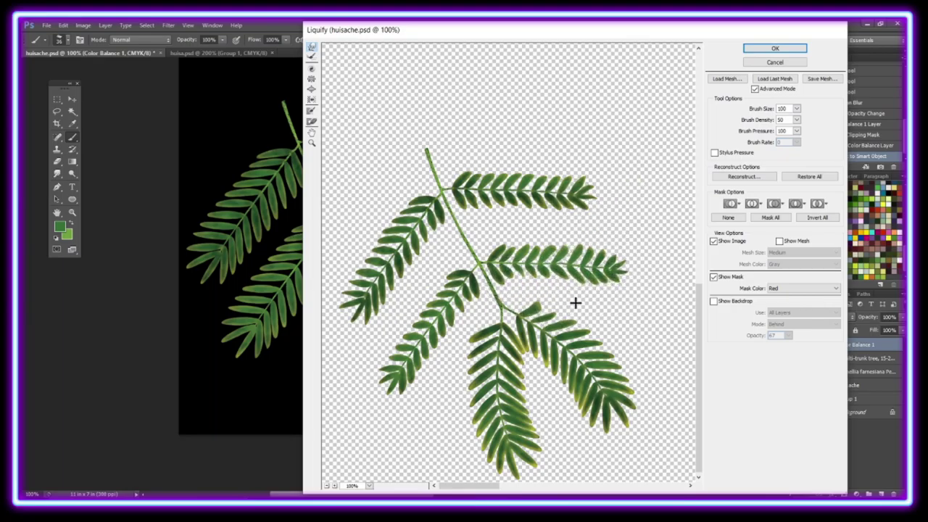
{"action": "mouse_move", "coordinate": [614, 348]}
{"action": "left_mouse_down"}
{"action": "mouse_move", "coordinate": [638, 389]}
{"action": "mouse_move", "coordinate": [616, 431]}
{"action": "mouse_move", "coordinate": [532, 355]}
{"action": "mouse_move", "coordinate": [535, 385]}
{"action": "mouse_move", "coordinate": [473, 390]}
{"action": "mouse_move", "coordinate": [497, 485]}
{"action": "mouse_move", "coordinate": [532, 430]}
{"action": "mouse_move", "coordinate": [516, 353]}
{"action": "left_mouse_up"}
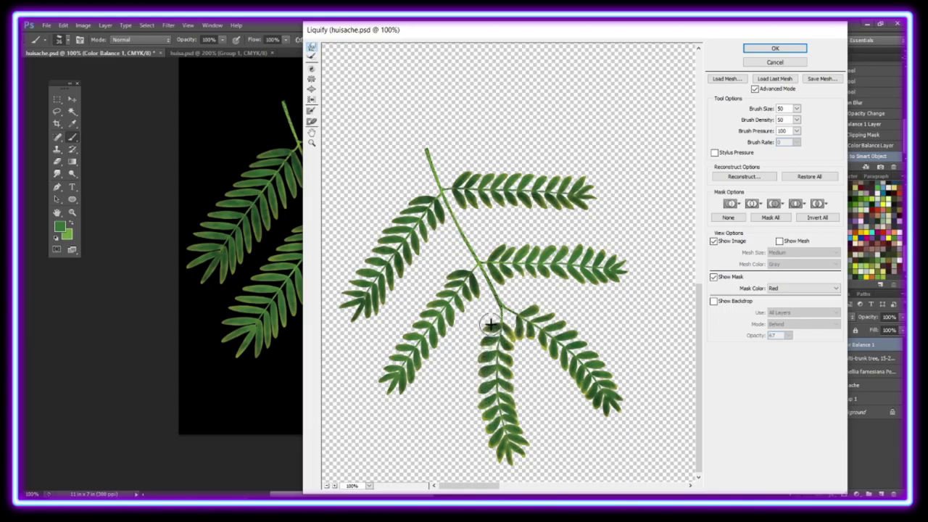
{"action": "key", "text": "Return"}
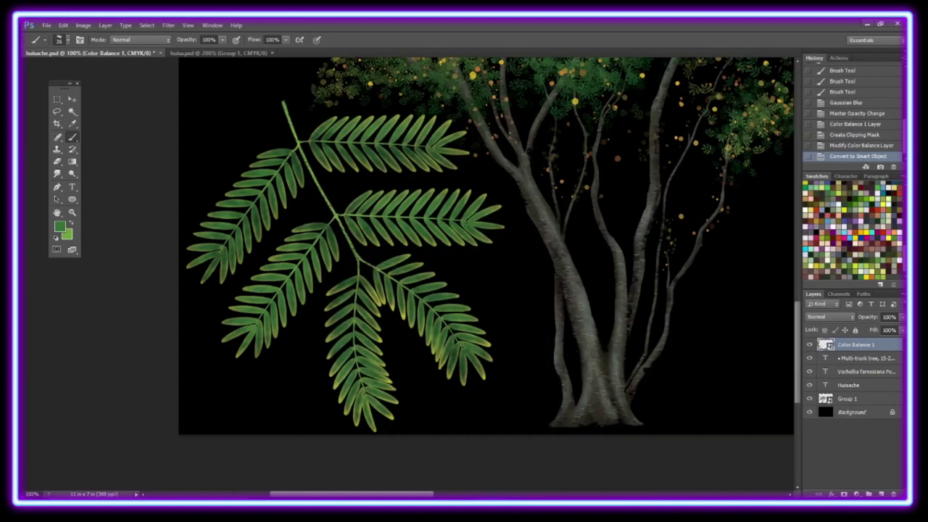
Move the leaf slightly and reapply Liquify to warp the upper branch's leaflet tips.
{"action": "key", "text": "v"}
{"action": "left_click_drag", "start_coordinate": [391, 235], "coordinate": [398, 247]}
{"action": "left_click", "coordinate": [213, 25]}
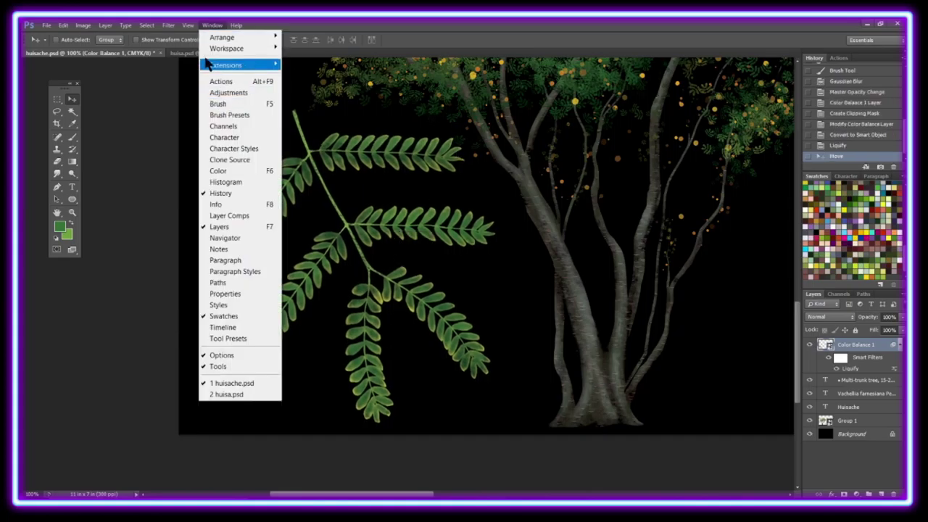
{"action": "key", "text": "ctrl+shift+x"}
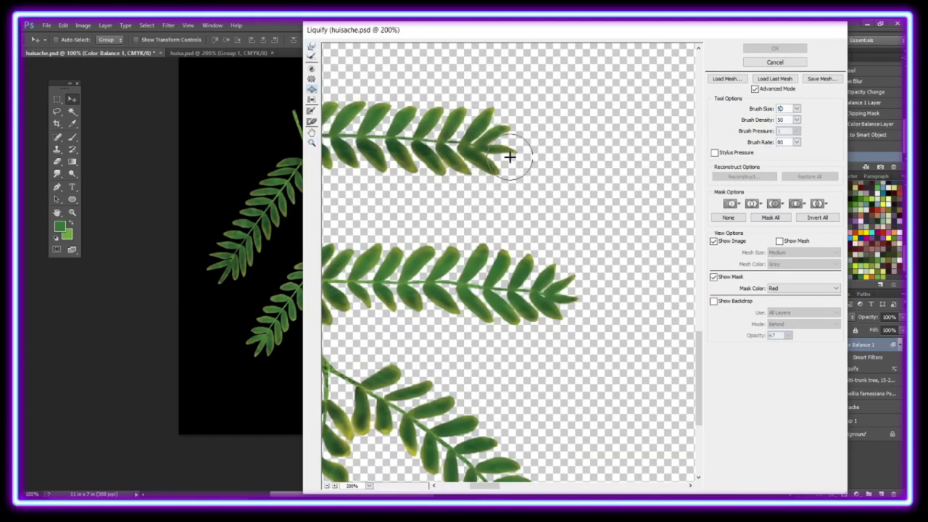
{"action": "left_click_drag", "start_coordinate": [507, 155], "coordinate": [543, 118]}
{"action": "scroll", "coordinate": [331, 61], "scroll_direction": "up", "scroll_amount": 2}
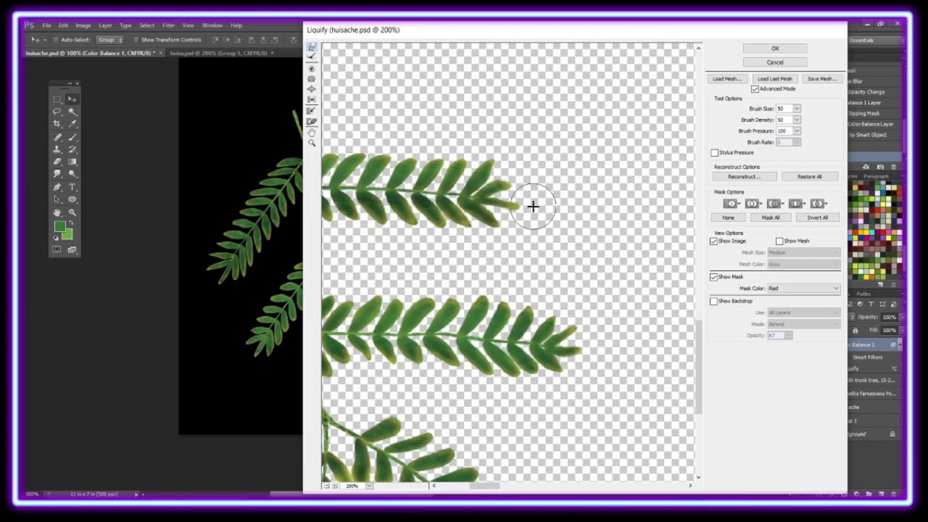
{"action": "left_click", "coordinate": [775, 48]}
Fit the slide in view and rotate the leaf with a transform.
{"action": "key", "text": "z"}
{"action": "left_click", "coordinate": [300, 40]}
{"action": "left_click", "coordinate": [63, 24]}
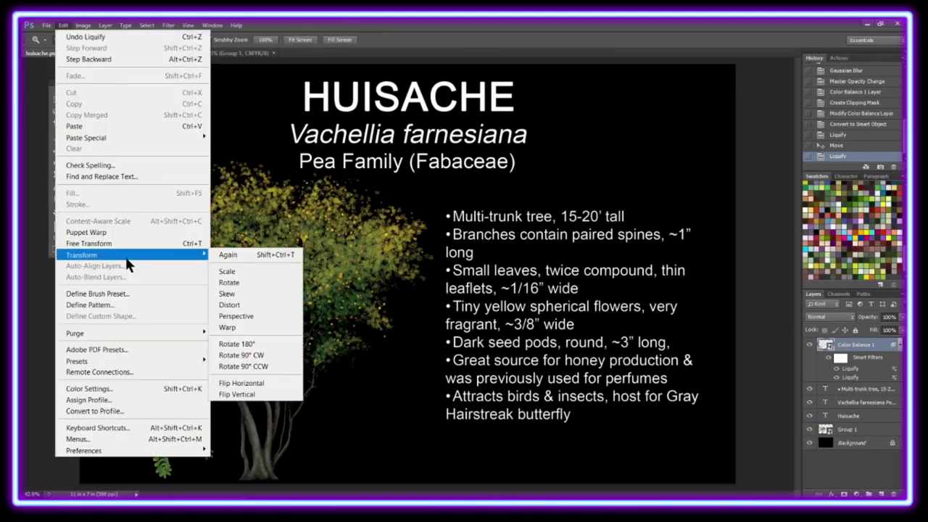
{"action": "left_click", "coordinate": [259, 280]}
{"action": "key", "text": "Return"}
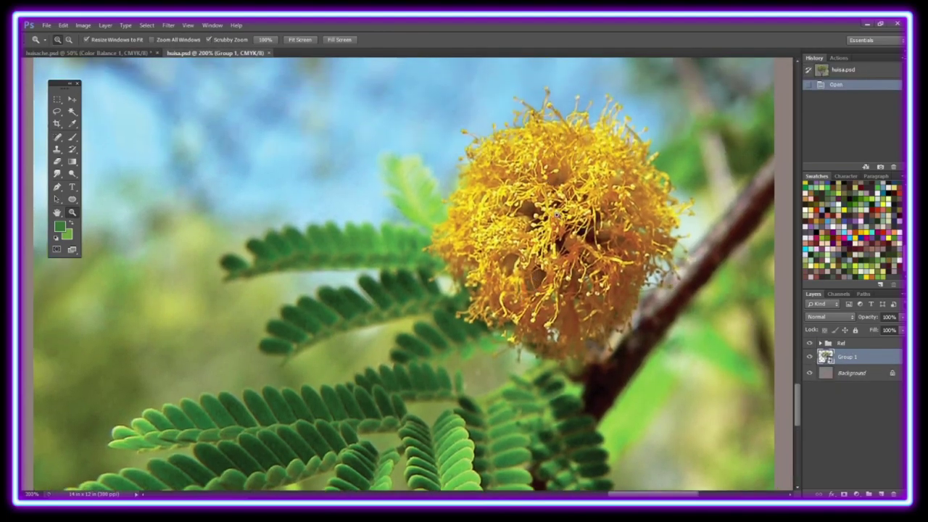
Create a new document and crop the three painted stamen strokes to a tall canvas.
{"action": "left_click", "coordinate": [46, 24]}
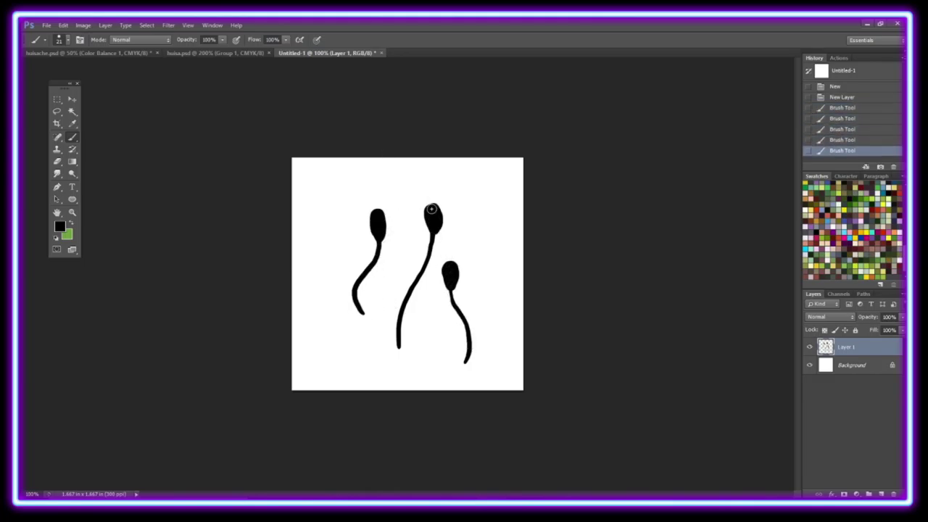
{"action": "key", "text": "c"}
{"action": "left_click_drag", "start_coordinate": [489, 201], "coordinate": [431, 340]}
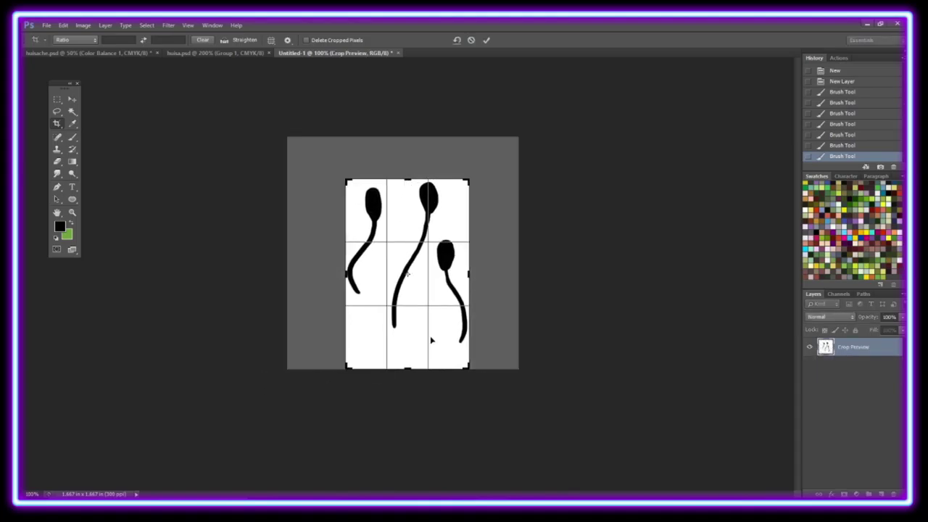
{"action": "key", "text": "v"}
Define the cropped strokes as a new brush preset named 'bloss'.
{"action": "left_click", "coordinate": [441, 202]}
{"action": "left_click", "coordinate": [83, 24]}
{"action": "left_click", "coordinate": [127, 296]}
{"action": "type", "text": "bloss"}
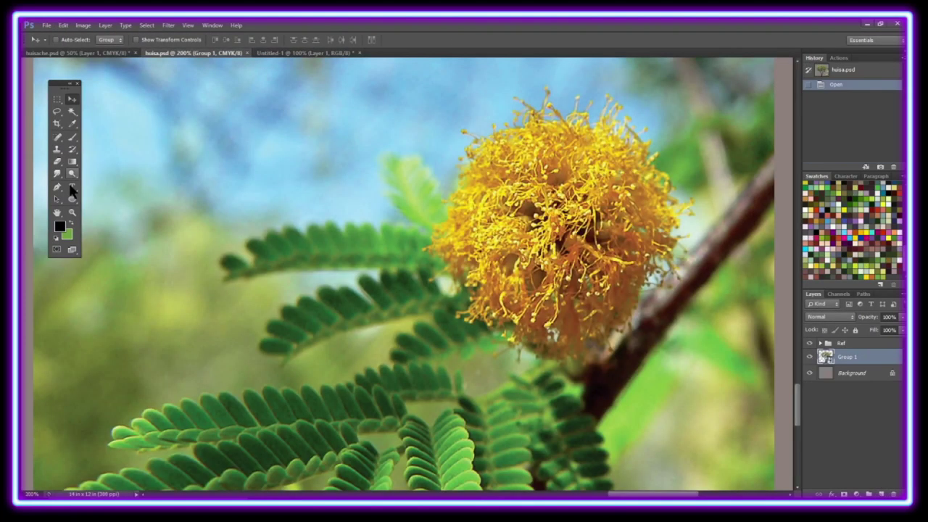
On the Huisache slide, enable brush Color Dynamics and paint a test orange stamen ball beside the trunk.
{"action": "left_click", "coordinate": [107, 53]}
{"action": "left_click", "coordinate": [212, 25]}
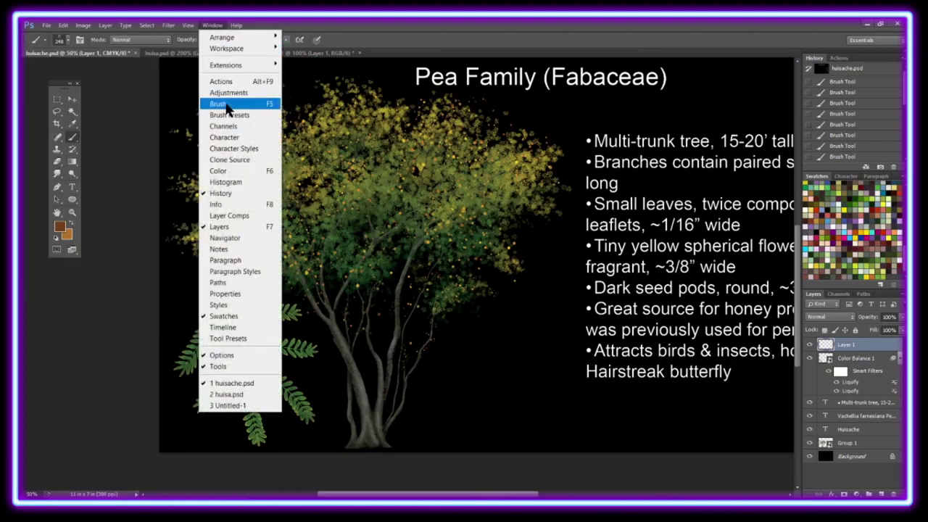
{"action": "left_click", "coordinate": [232, 106]}
{"action": "left_click", "coordinate": [703, 140]}
{"action": "left_click", "coordinate": [700, 130]}
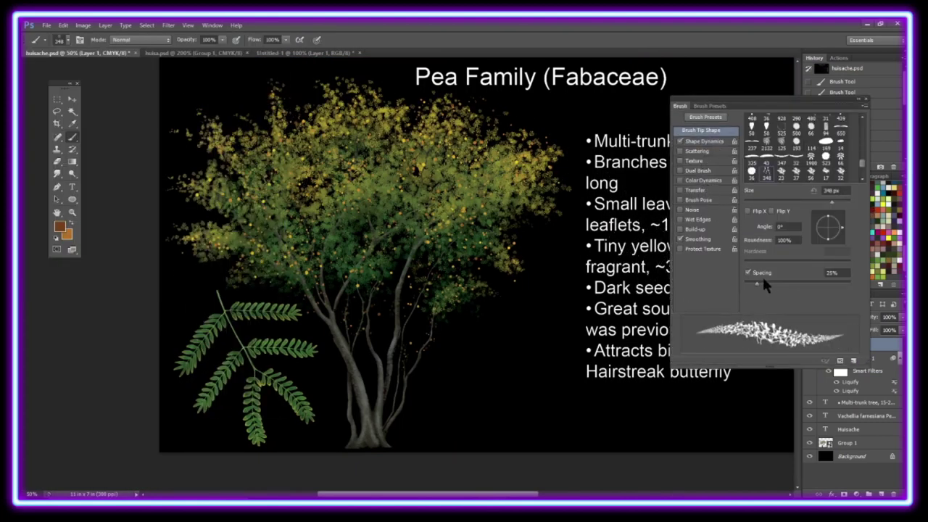
{"action": "left_click", "coordinate": [703, 179]}
{"action": "left_click_drag", "start_coordinate": [515, 355], "coordinate": [493, 380]}
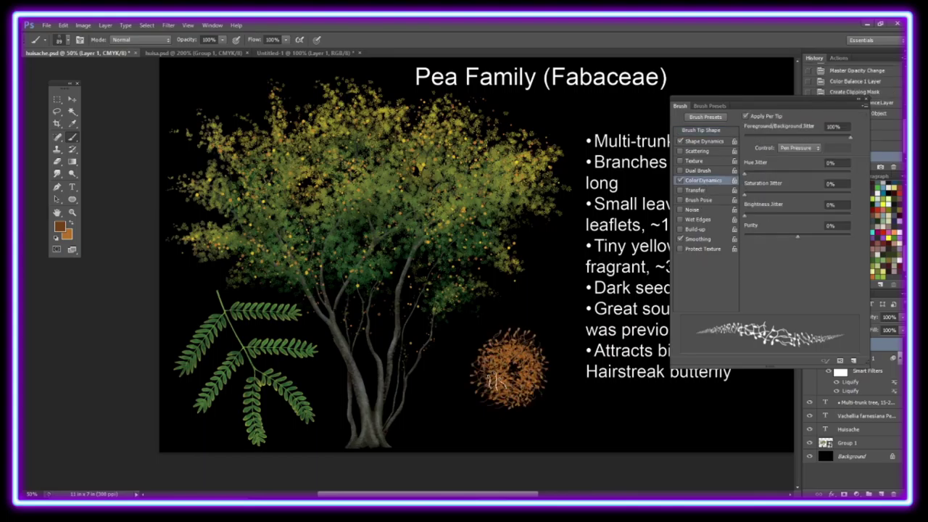
Make Shape Dynamics angle jitter follow direction, paint more stamens, then add a new blossom layer.
{"action": "left_click", "coordinate": [701, 130]}
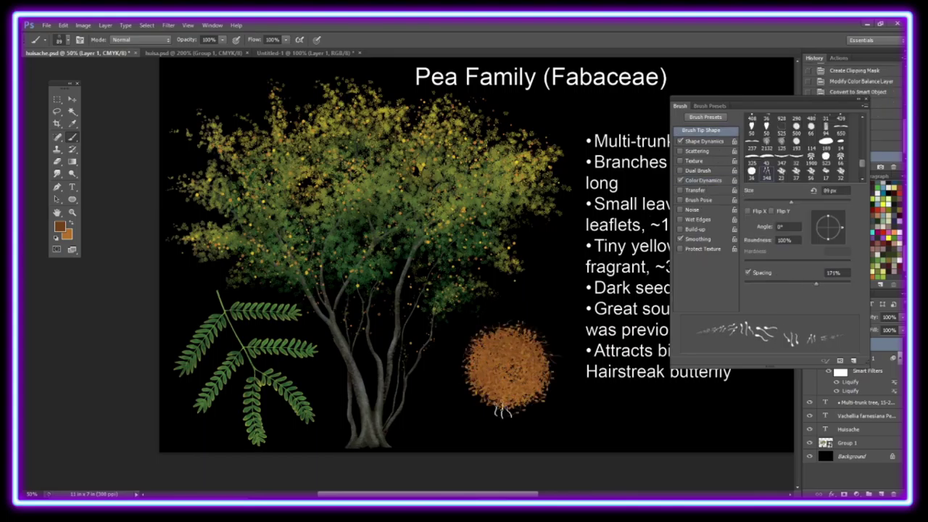
{"action": "left_click", "coordinate": [703, 140]}
{"action": "left_click", "coordinate": [798, 216]}
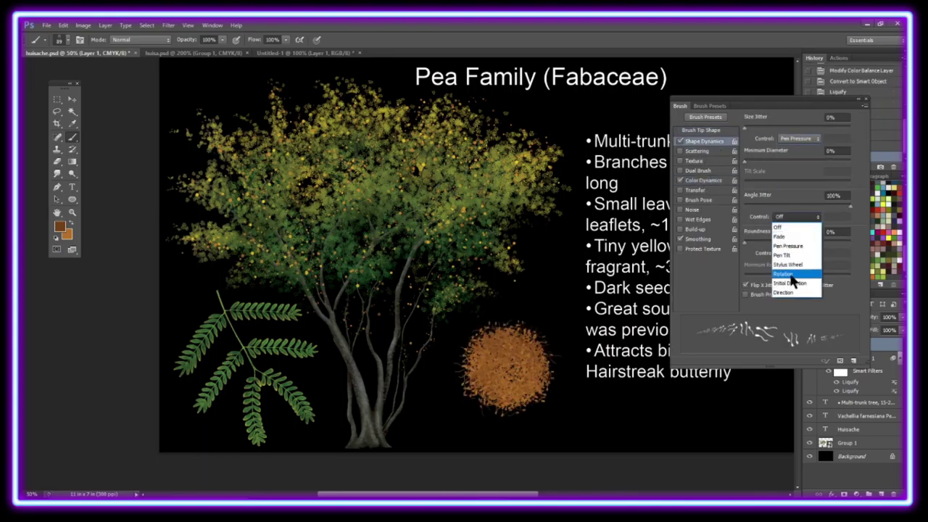
{"action": "left_click", "coordinate": [794, 289]}
{"action": "left_click_drag", "start_coordinate": [500, 387], "coordinate": [478, 414]}
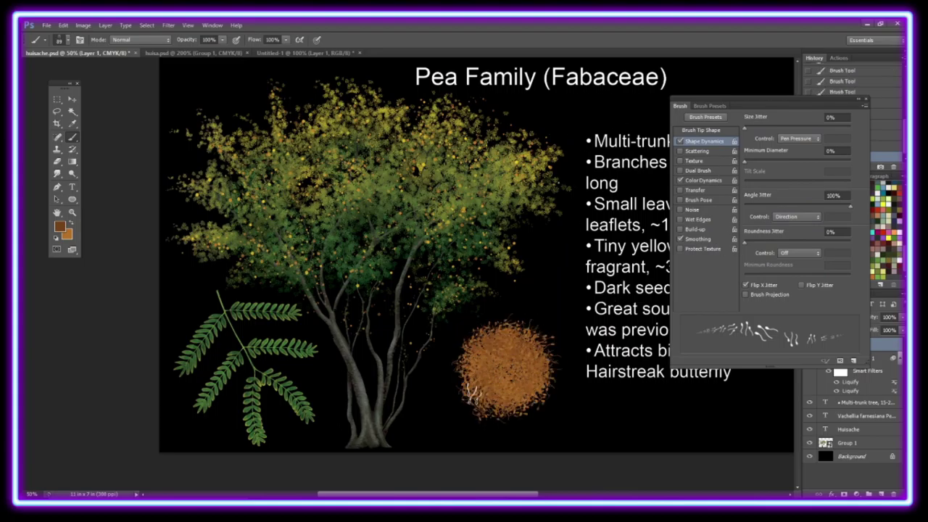
{"action": "left_click", "coordinate": [797, 216]}
{"action": "key", "text": "F5"}
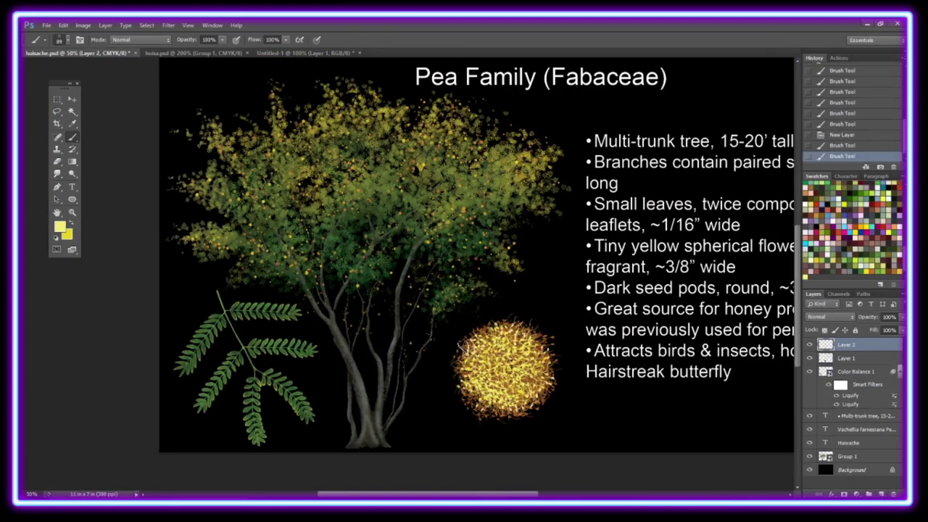
{"action": "left_click", "coordinate": [881, 493]}
{"action": "left_click", "coordinate": [212, 25]}
{"action": "left_click", "coordinate": [224, 93]}
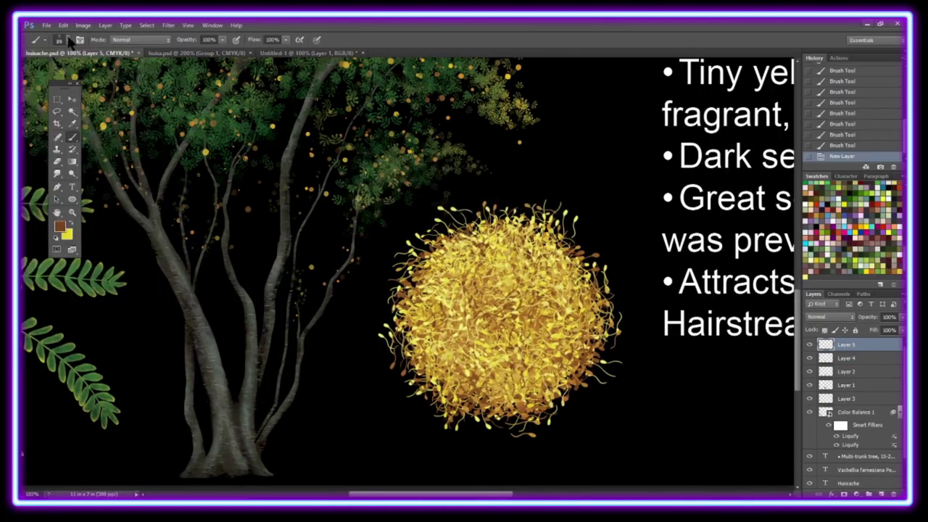
Pick the stamen brush preset and paint brown Multiply shading and yellow stamens on Layers 5–7.
{"action": "left_click", "coordinate": [67, 40]}
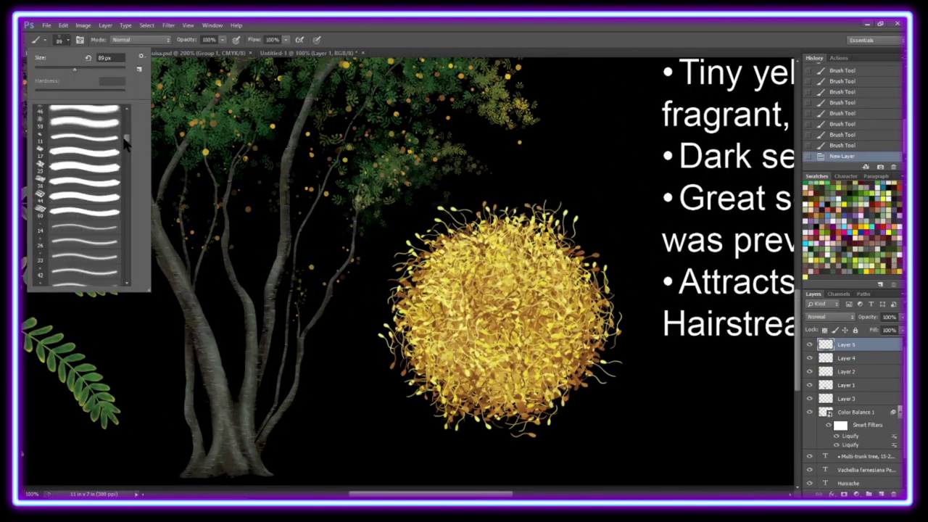
{"action": "scroll", "coordinate": [82, 195], "scroll_direction": "up", "scroll_amount": 3}
{"action": "key", "text": "F5"}
{"action": "left_click", "coordinate": [703, 141]}
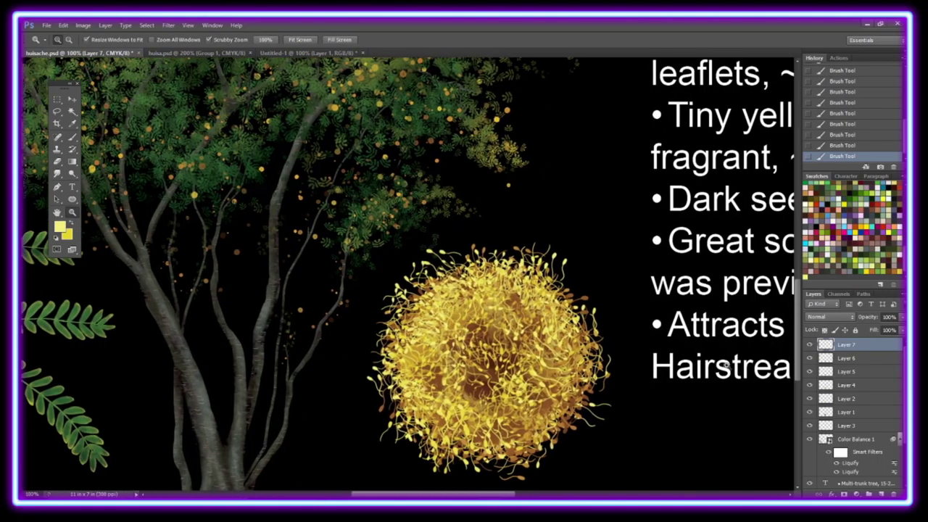
{"action": "scroll", "coordinate": [725, 366], "scroll_direction": "down", "scroll_amount": 3}
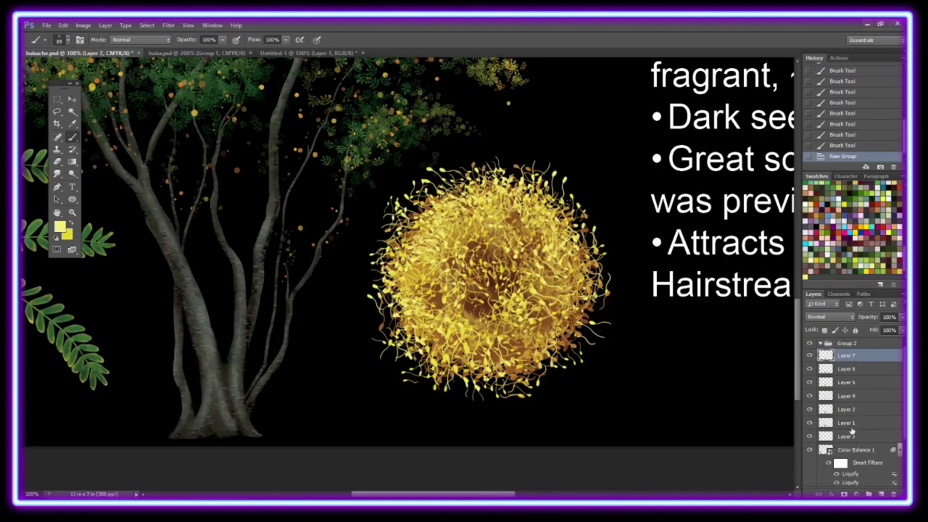
Group the blossom layers and mask the rim with black paint and a white gradient.
{"action": "left_click", "coordinate": [809, 344]}
{"action": "left_click", "coordinate": [844, 493]}
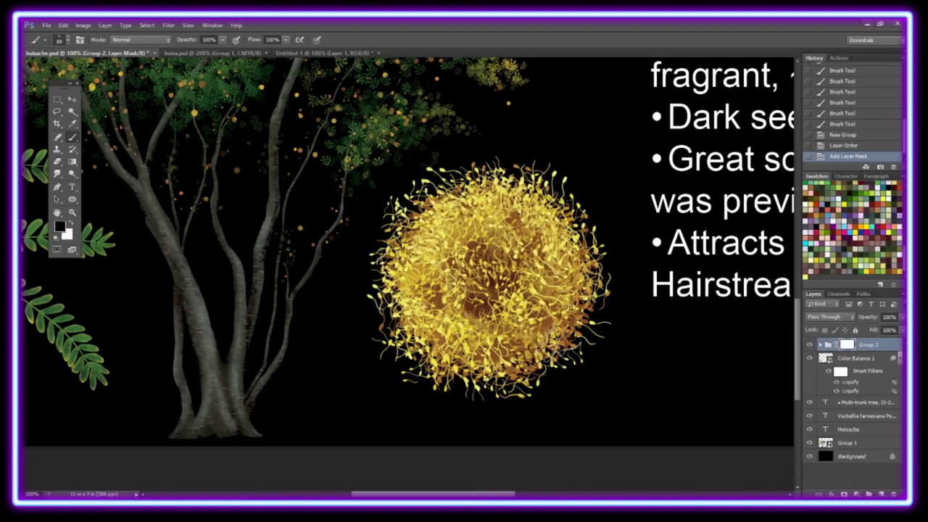
{"action": "left_click_drag", "start_coordinate": [508, 174], "coordinate": [583, 268]}
{"action": "left_click_drag", "start_coordinate": [406, 319], "coordinate": [508, 370]}
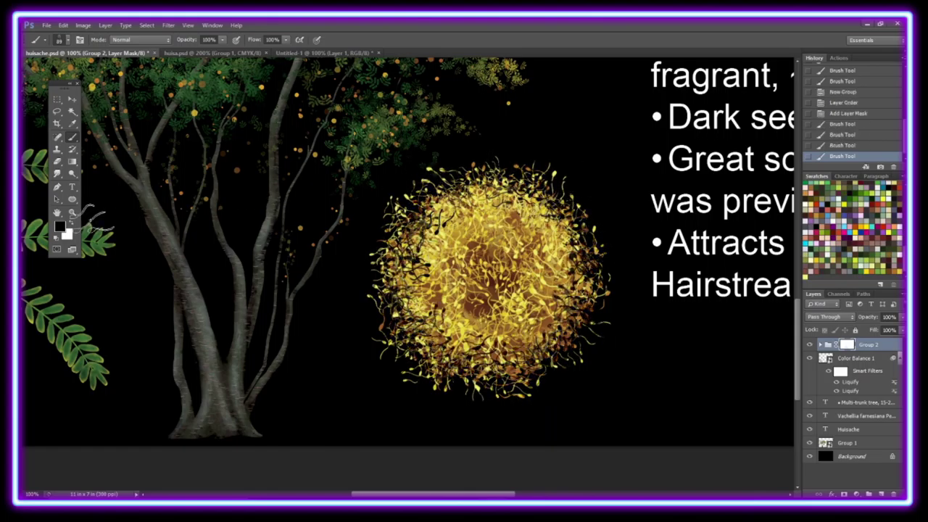
{"action": "key", "text": "x"}
{"action": "key", "text": "g"}
{"action": "left_click_drag", "start_coordinate": [489, 279], "coordinate": [607, 194]}
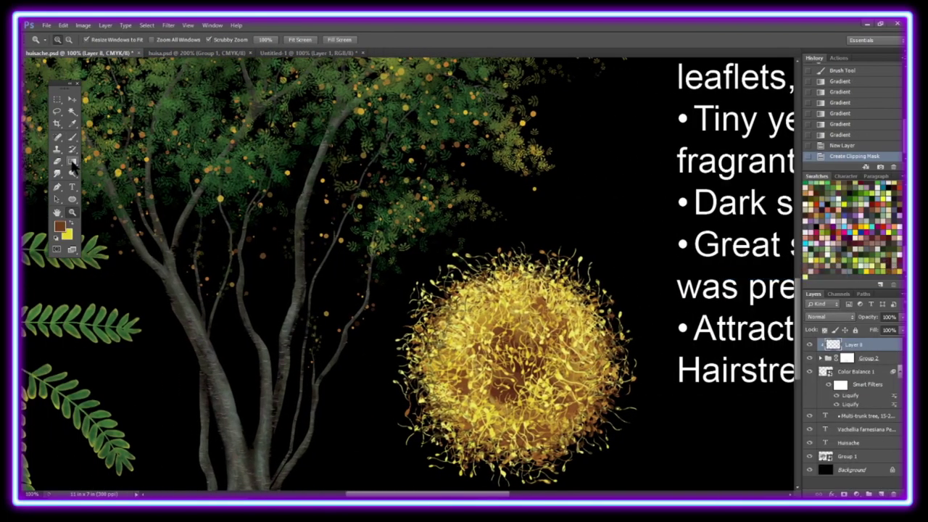
Add a lowered-opacity Multiply gradient layer to darken the ball's lower part.
{"action": "left_click", "coordinate": [73, 161]}
{"action": "left_click_drag", "start_coordinate": [507, 464], "coordinate": [507, 305]}
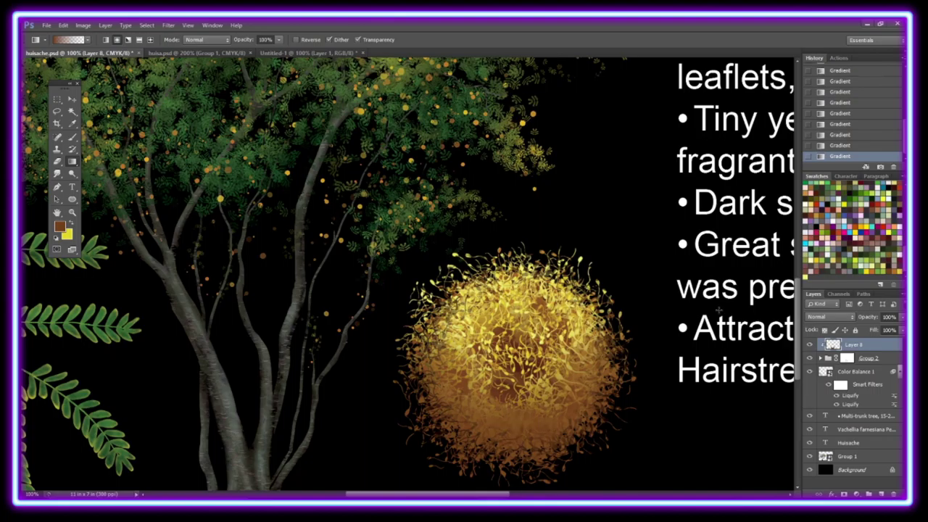
{"action": "left_click", "coordinate": [830, 316]}
{"action": "left_click", "coordinate": [826, 58]}
{"action": "left_click_drag", "start_coordinate": [798, 341], "coordinate": [801, 370]}
Add a clipped yellow gradient layer in Lighten mode to brighten the ball's top.
{"action": "key", "text": "ctrl+shift+n"}
{"action": "key", "text": "ctrl+alt+g"}
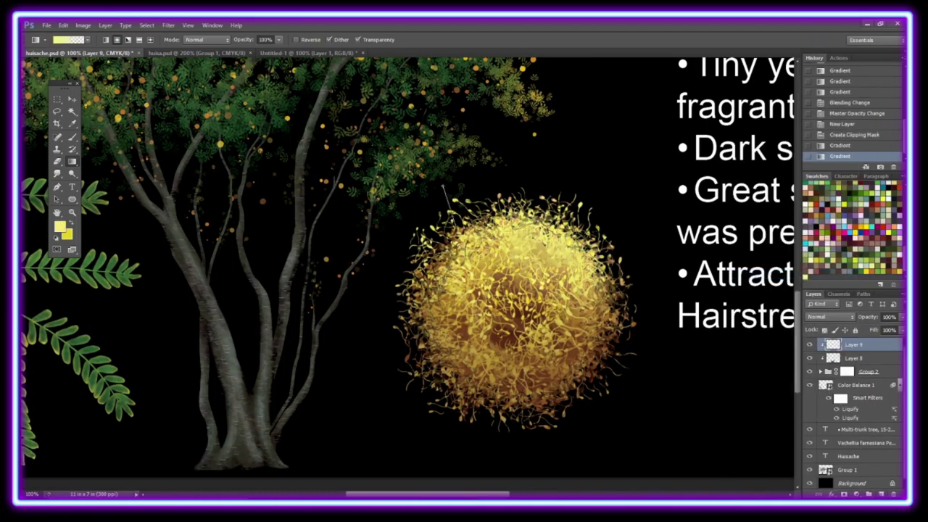
{"action": "left_click_drag", "start_coordinate": [522, 406], "coordinate": [522, 247]}
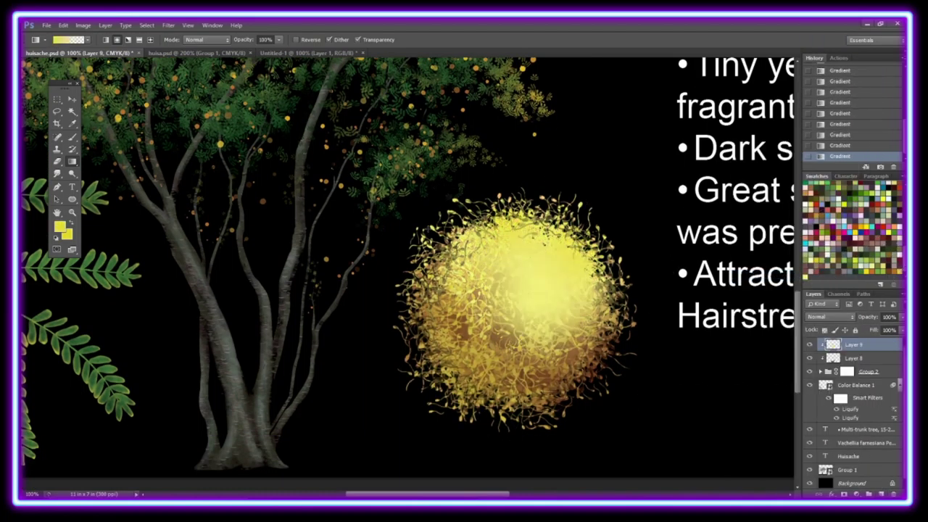
{"action": "left_click", "coordinate": [829, 316]}
{"action": "left_click", "coordinate": [823, 109]}
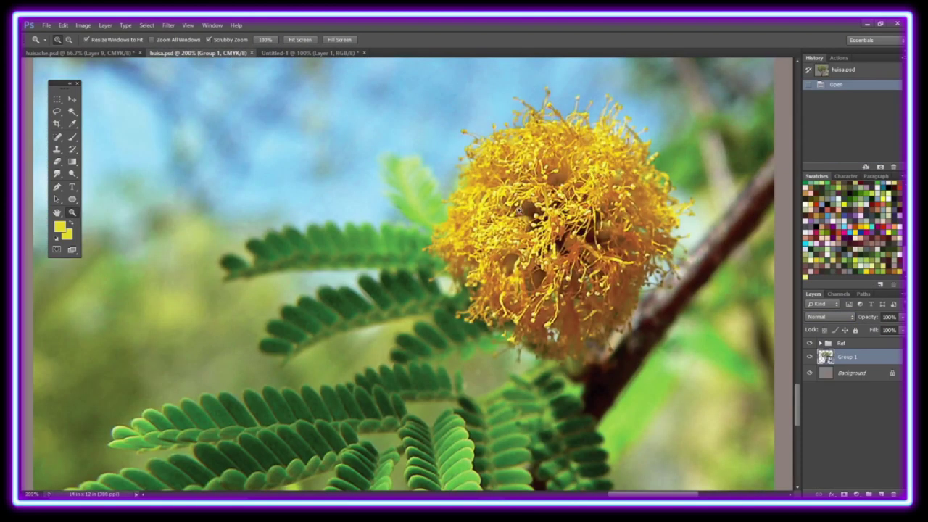
Save a single-blob brush named 'Seed Pod 1' in the scratch document and return to the slide.
{"action": "key", "text": "ctrl+Tab"}
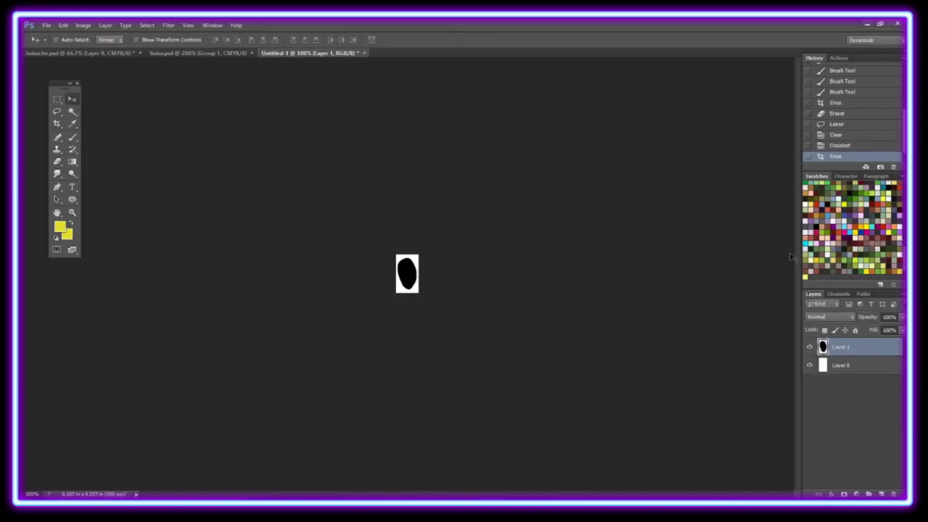
{"action": "type", "text": "Seed Pod 1"}
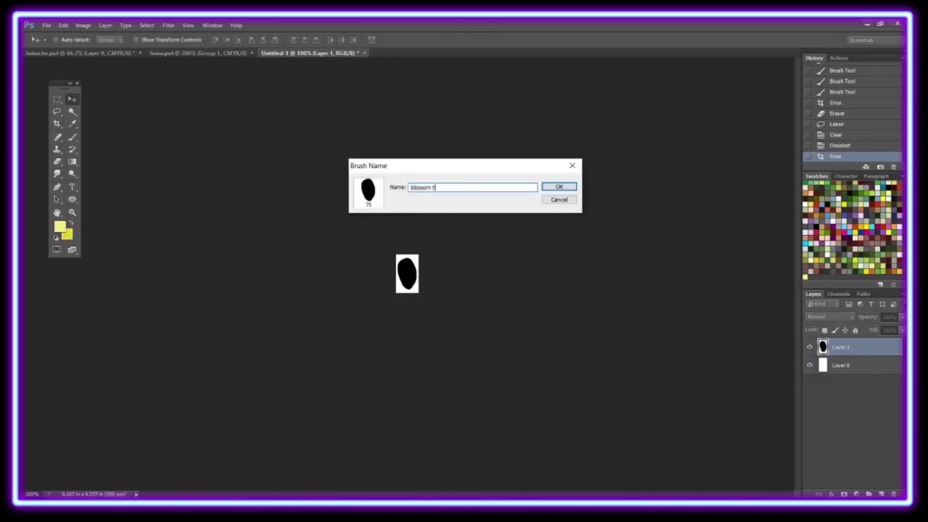
{"action": "key", "text": "Return"}
{"action": "key", "text": "ctrl+shift+Tab"}
{"action": "left_click", "coordinate": [70, 52]}
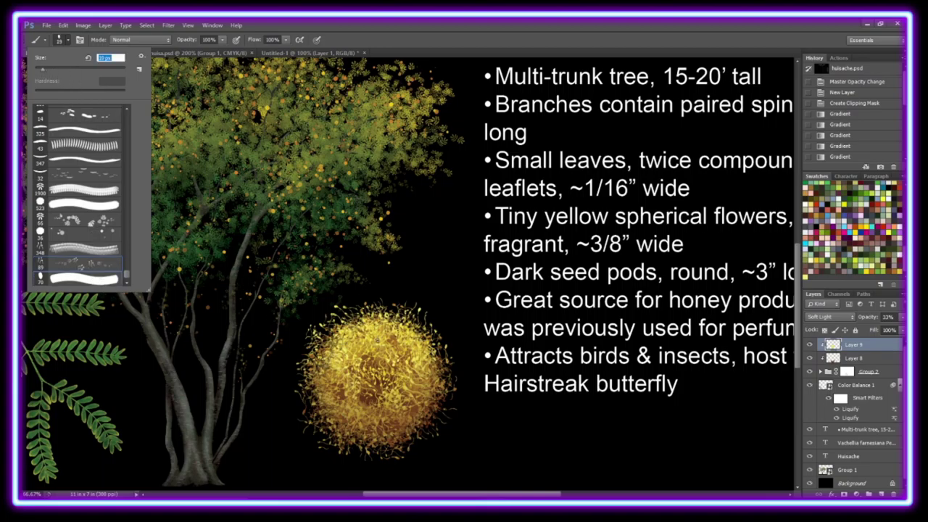
Enable brush Scattering and sprinkle yellow specks over the blossom.
{"action": "key", "text": "F5"}
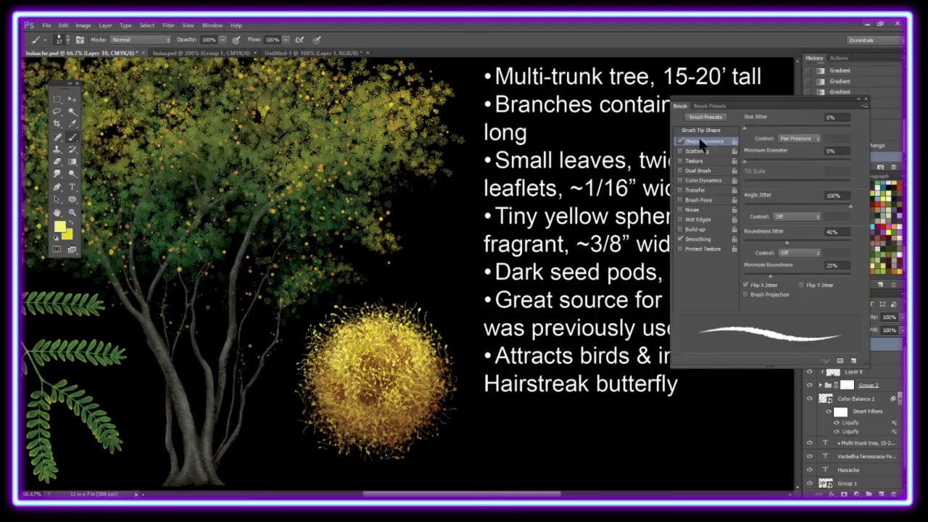
{"action": "left_click", "coordinate": [697, 151]}
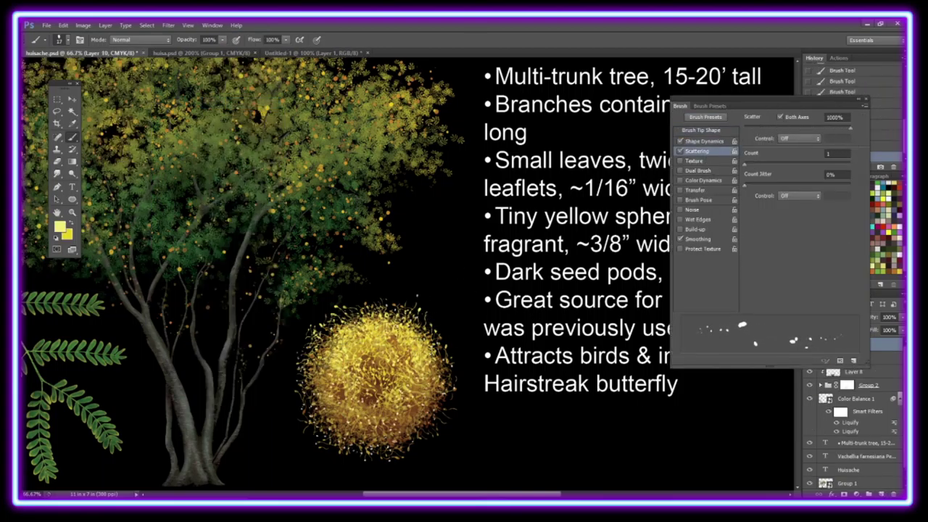
{"action": "key", "text": "F5"}
{"action": "key", "text": "ctrl+0"}
Convert the blossom layers into a smart object named 'blossom' and rename the leaf layer 'leaf'.
{"action": "right_click", "coordinate": [841, 200]}
{"action": "left_click", "coordinate": [839, 178]}
{"action": "double_click", "coordinate": [855, 358]}
{"action": "type", "text": "leaf"}
{"action": "key", "text": "Return"}
{"action": "key", "text": "b"}
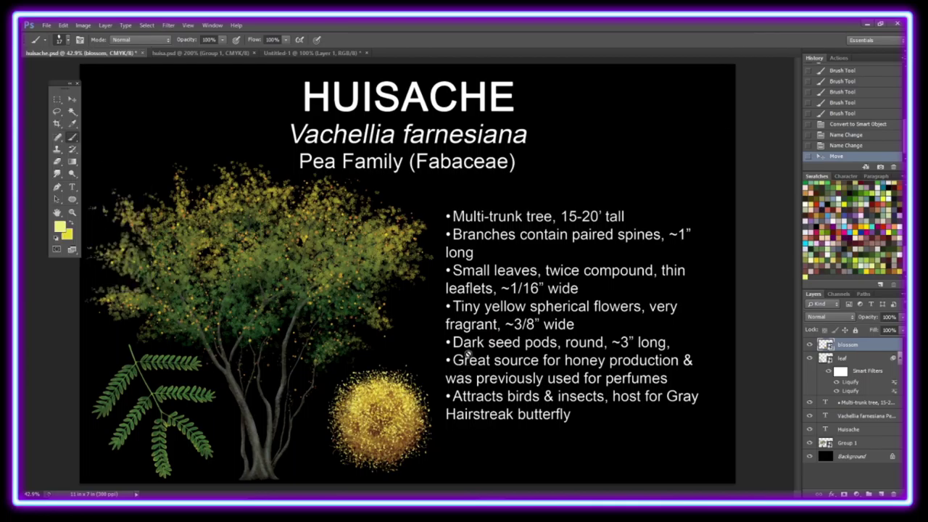
Nudge the blossom smart object slightly into place beside the tree trunk.
{"action": "left_click_drag", "start_coordinate": [405, 406], "coordinate": [409, 410]}
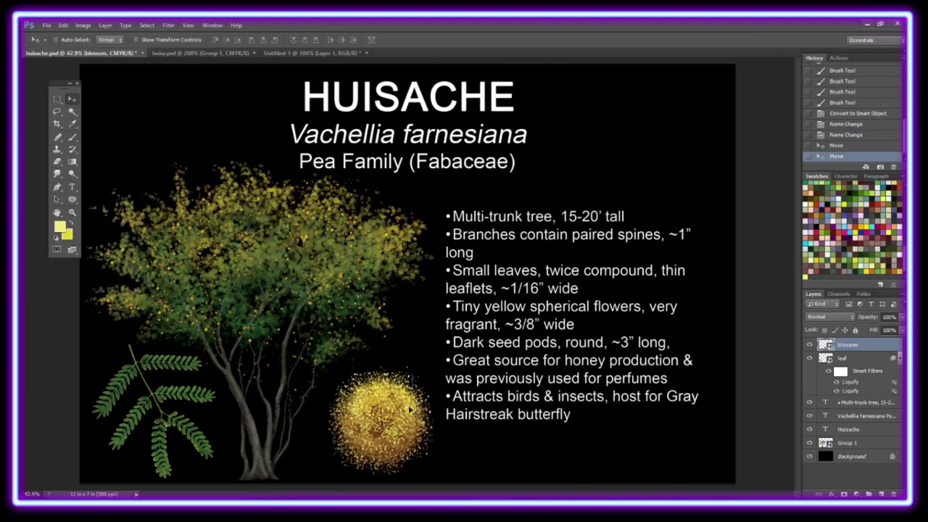